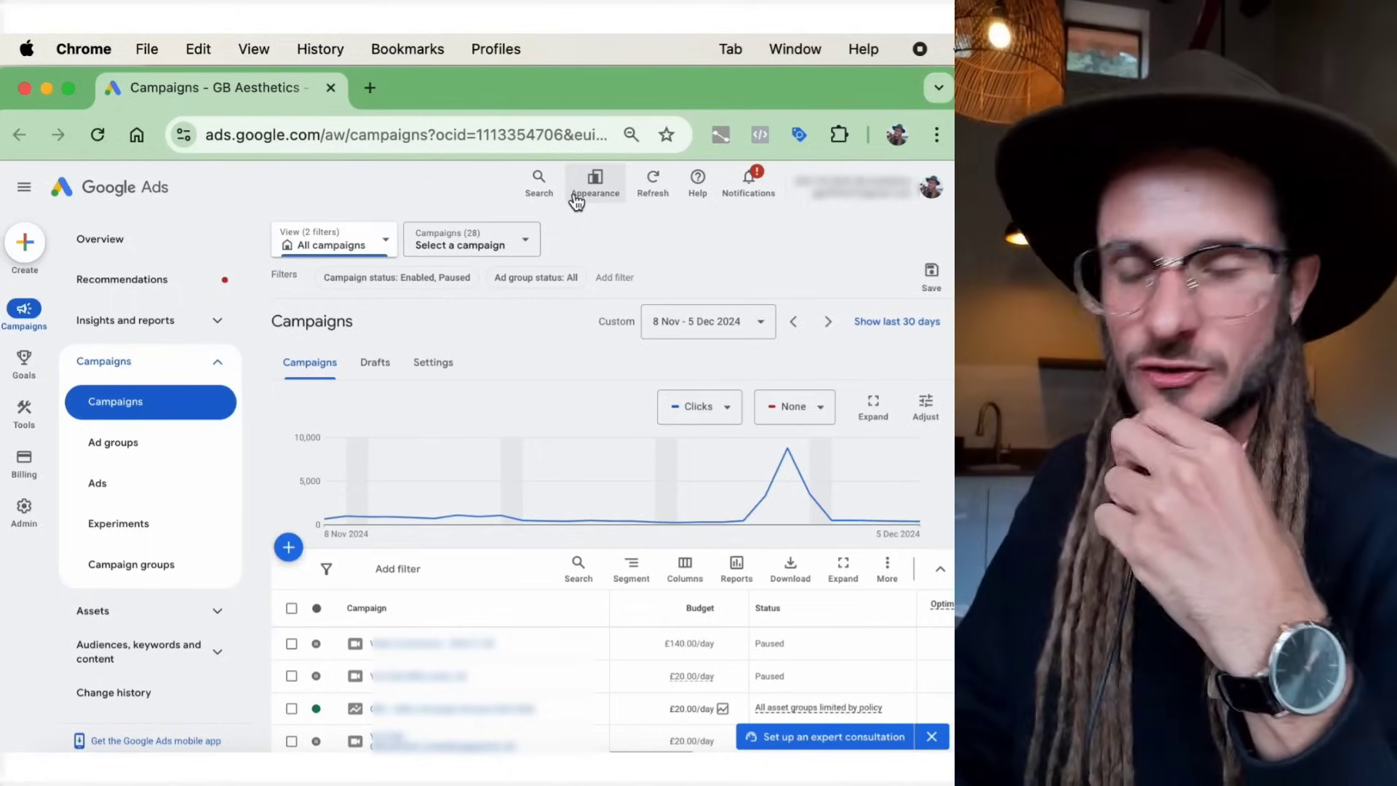
# From the Goals summary, start a new conversion action to reach the Website/App/Phone/Import choices
pyautogui.moveTo(41, 376)
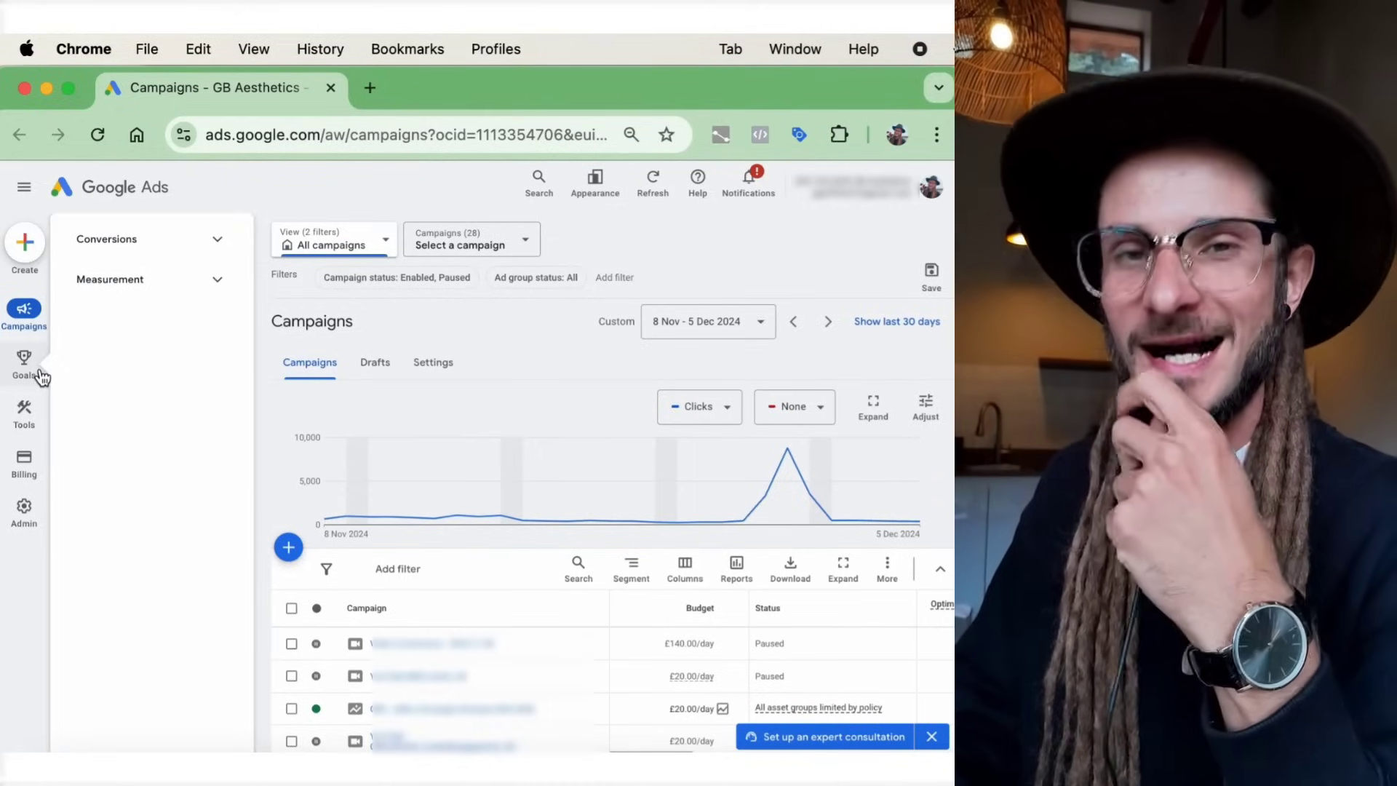
pyautogui.click(33, 383)
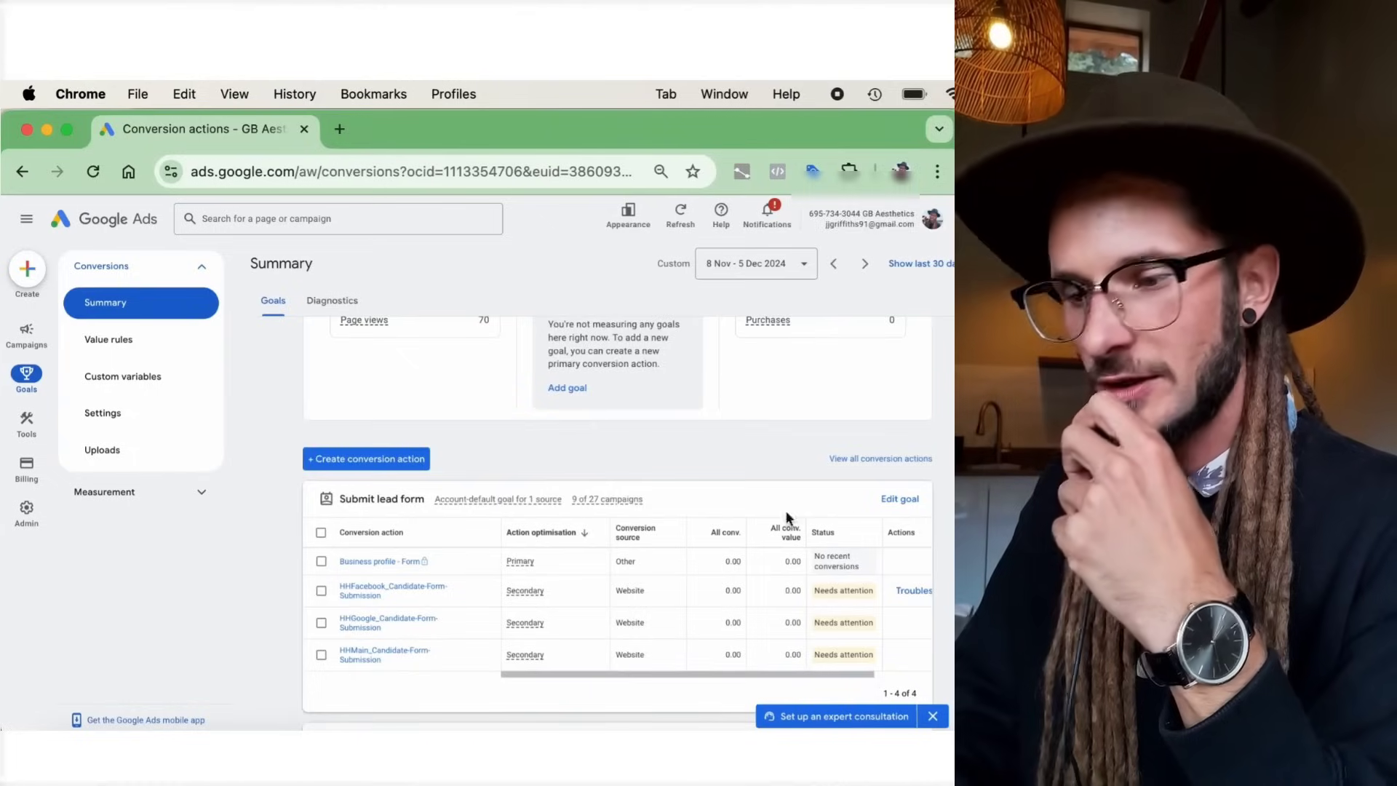
pyautogui.scroll(-1, 556, 427)
pyautogui.scroll(5, 556, 426)
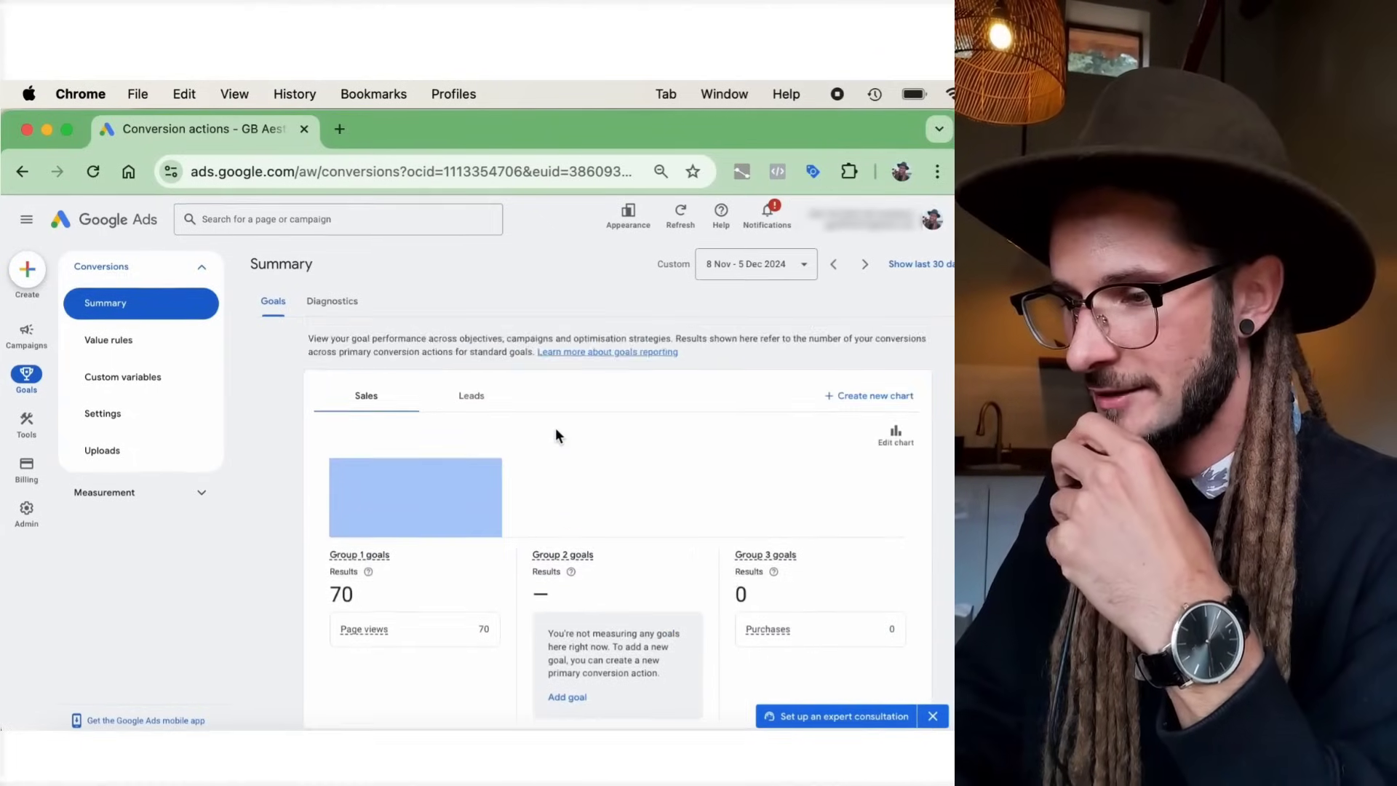
pyautogui.scroll(-2, 556, 427)
pyautogui.scroll(-2, 556, 435)
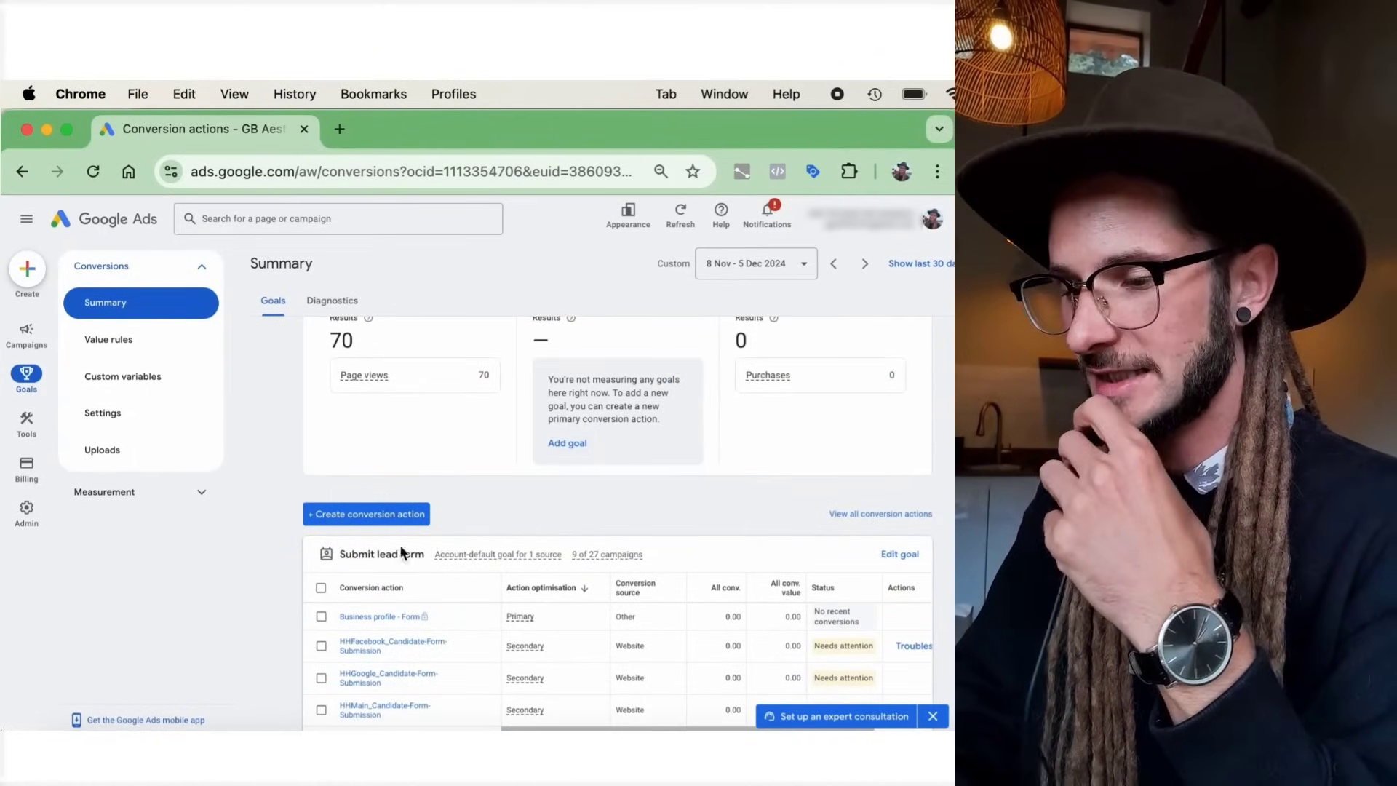
pyautogui.click(377, 513)
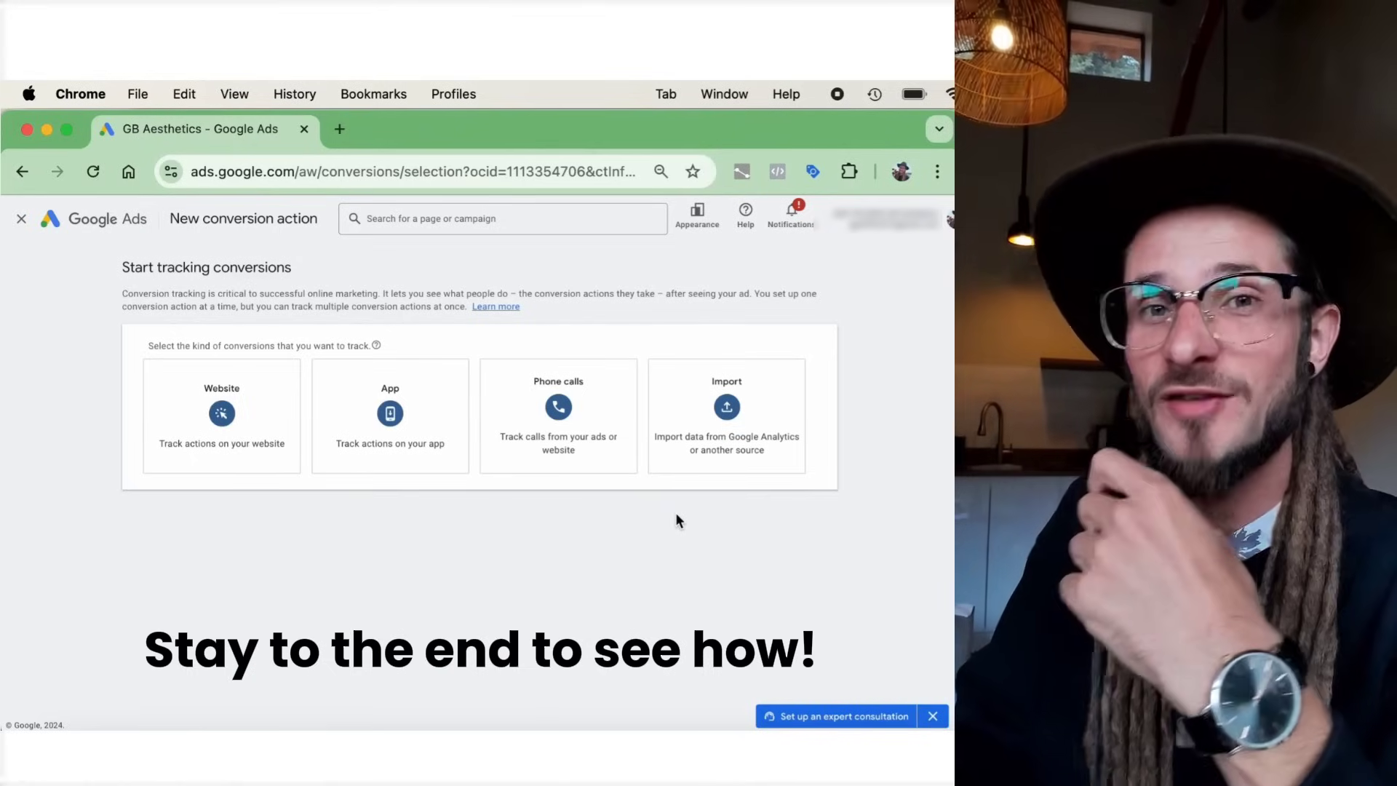
pyautogui.click(203, 430)
pyautogui.click(183, 412)
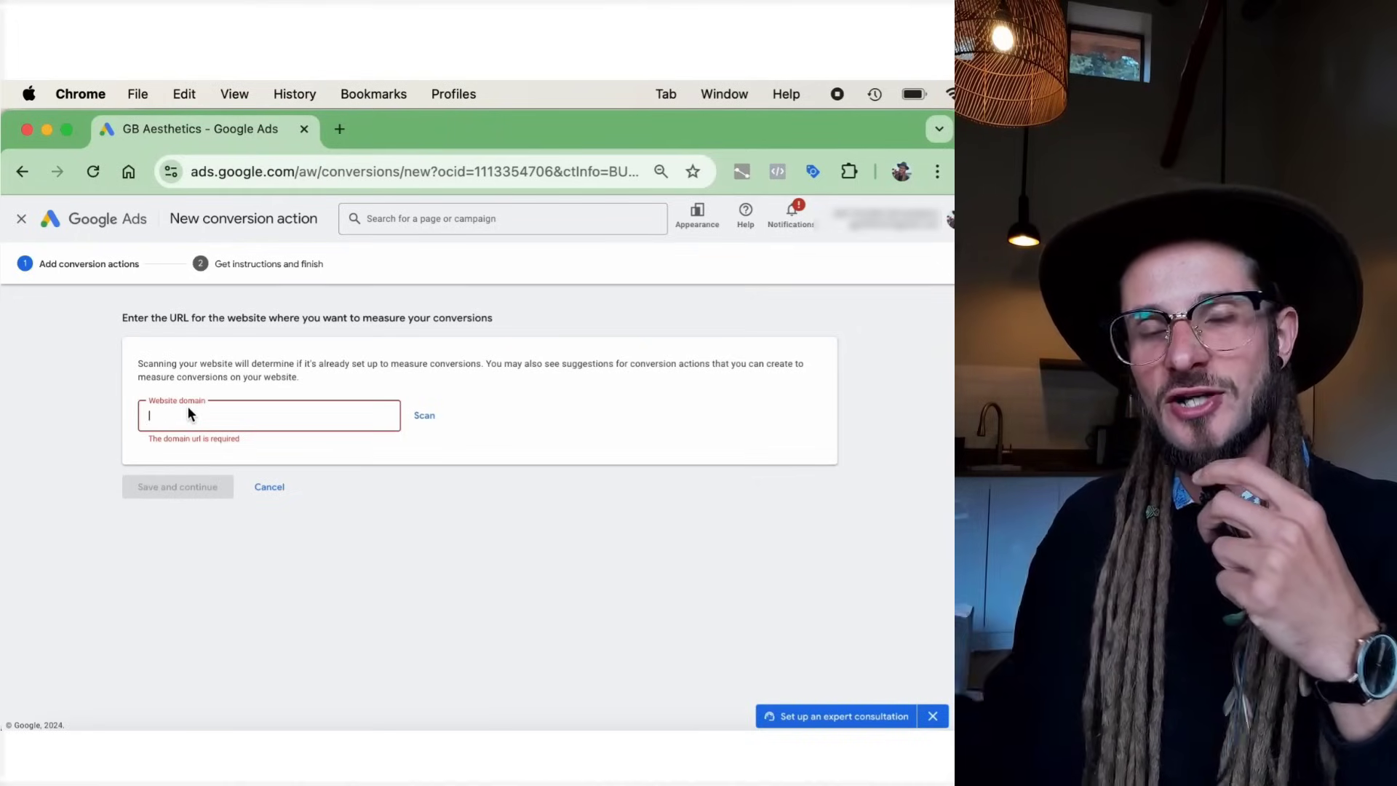
pyautogui.press('super+t')
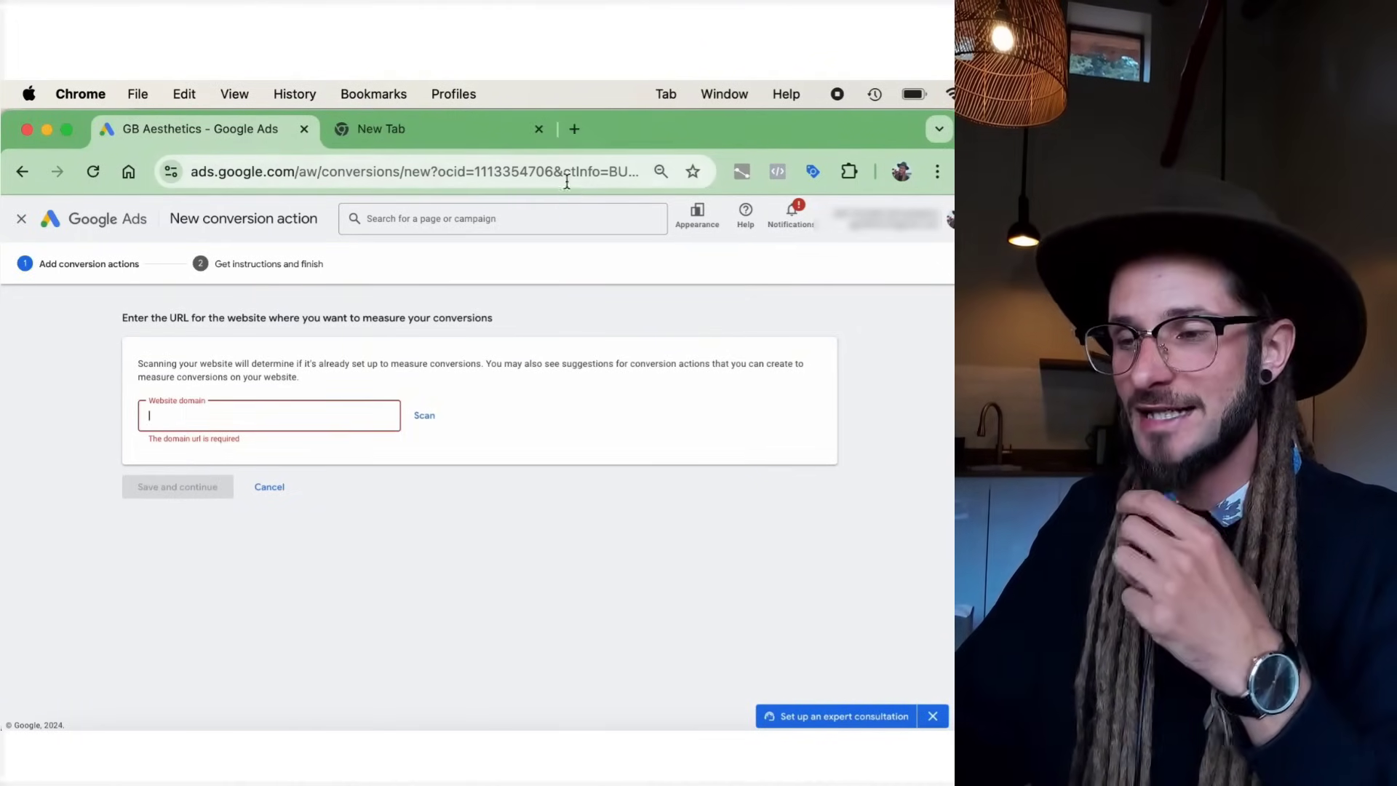
pyautogui.click(536, 131)
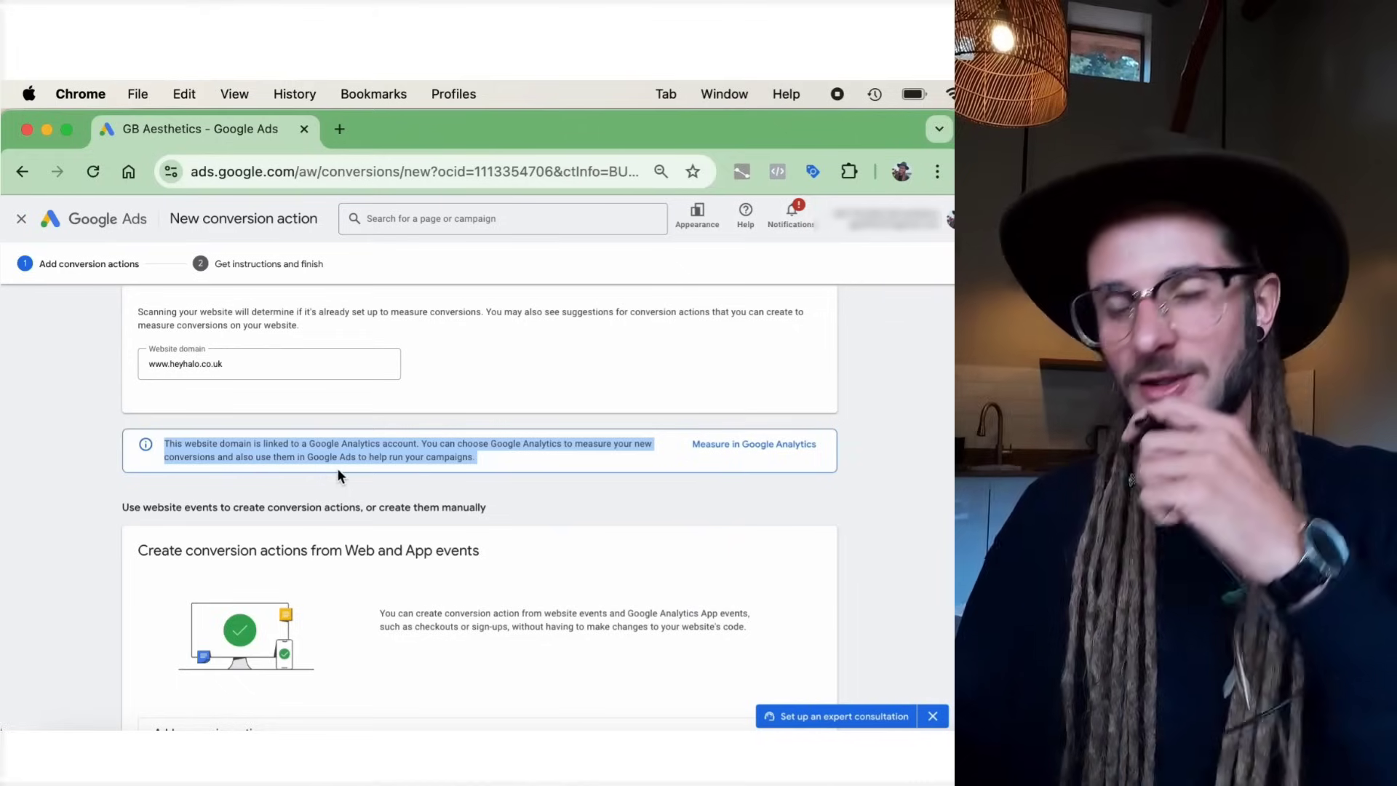
pyautogui.tripleClick(259, 441)
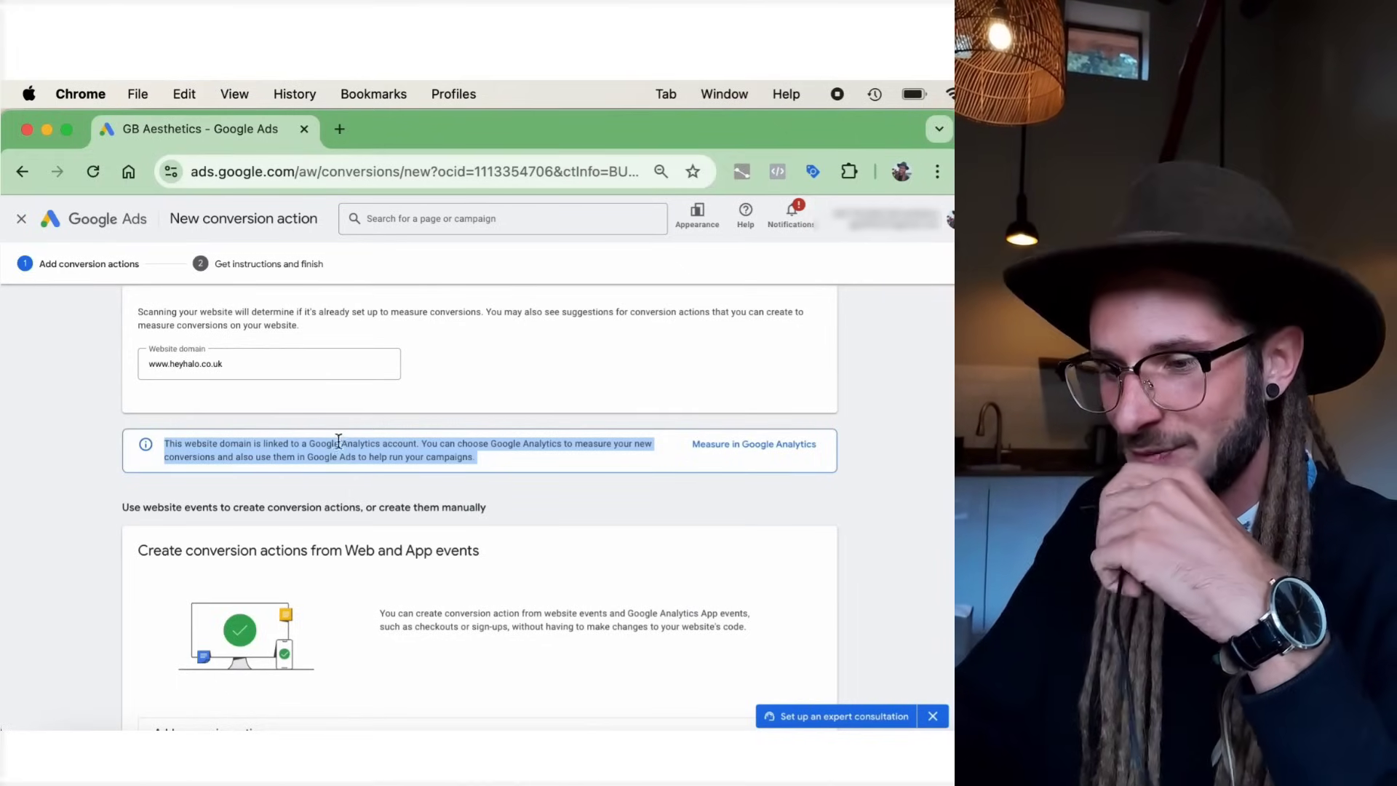
pyautogui.tripleClick(369, 459)
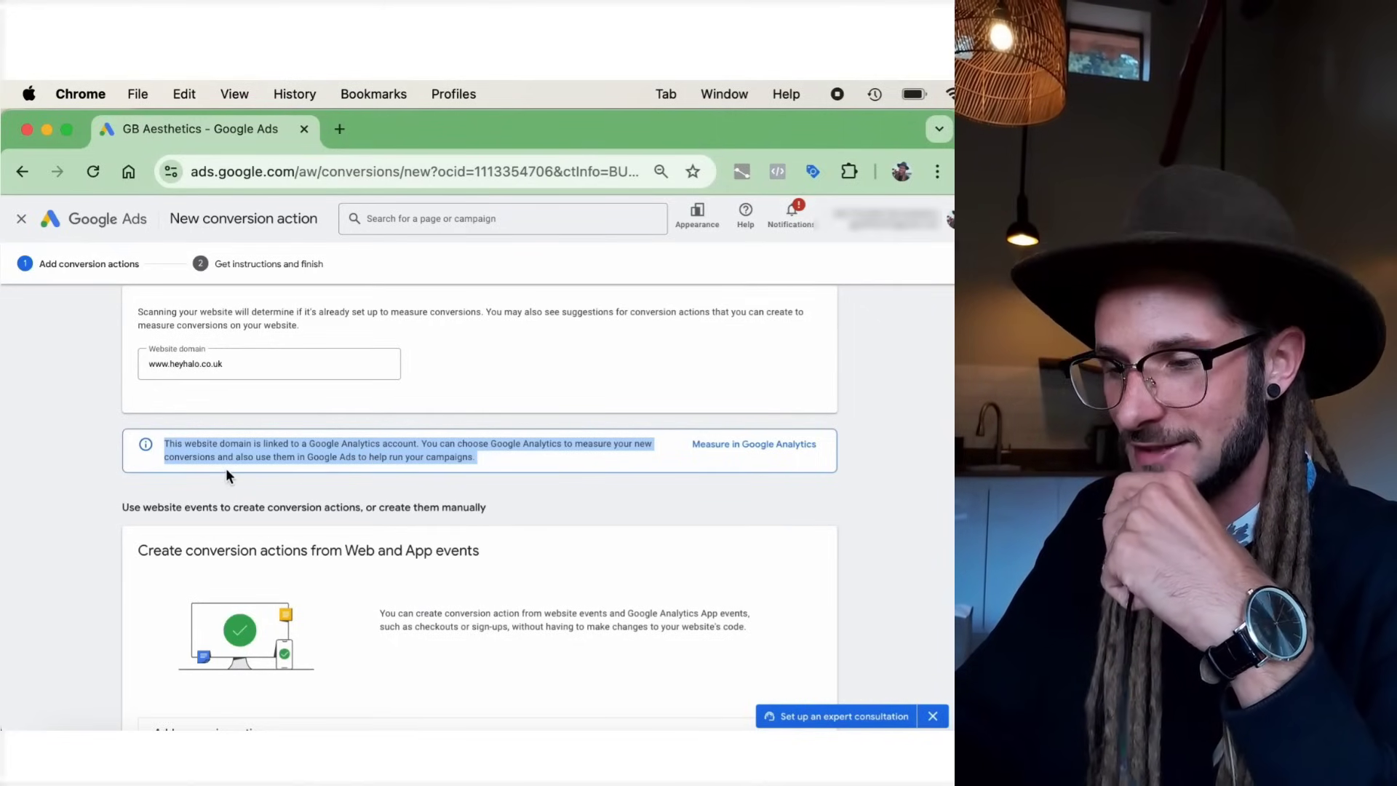
pyautogui.scroll(1, 461, 548)
pyautogui.scroll(-5, 461, 548)
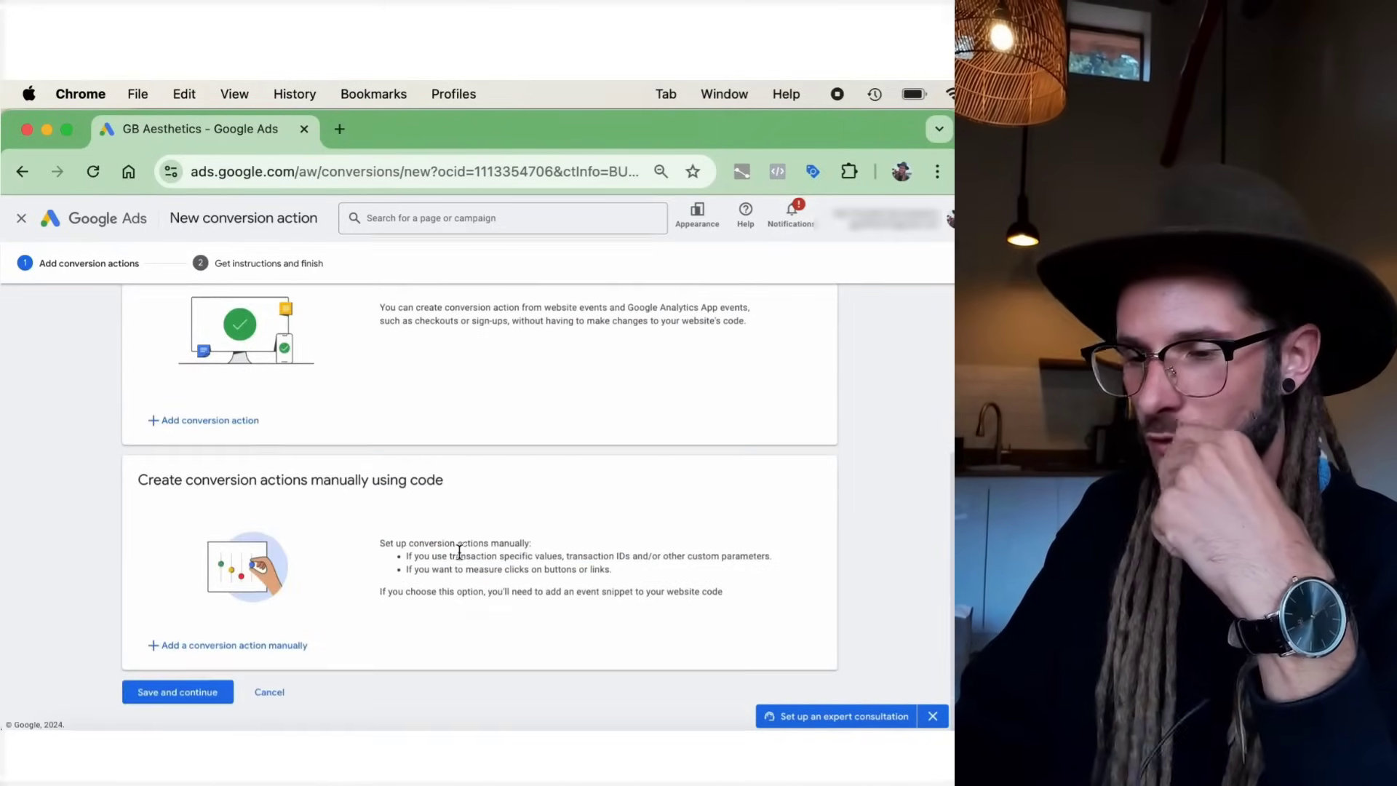
pyautogui.click(272, 652)
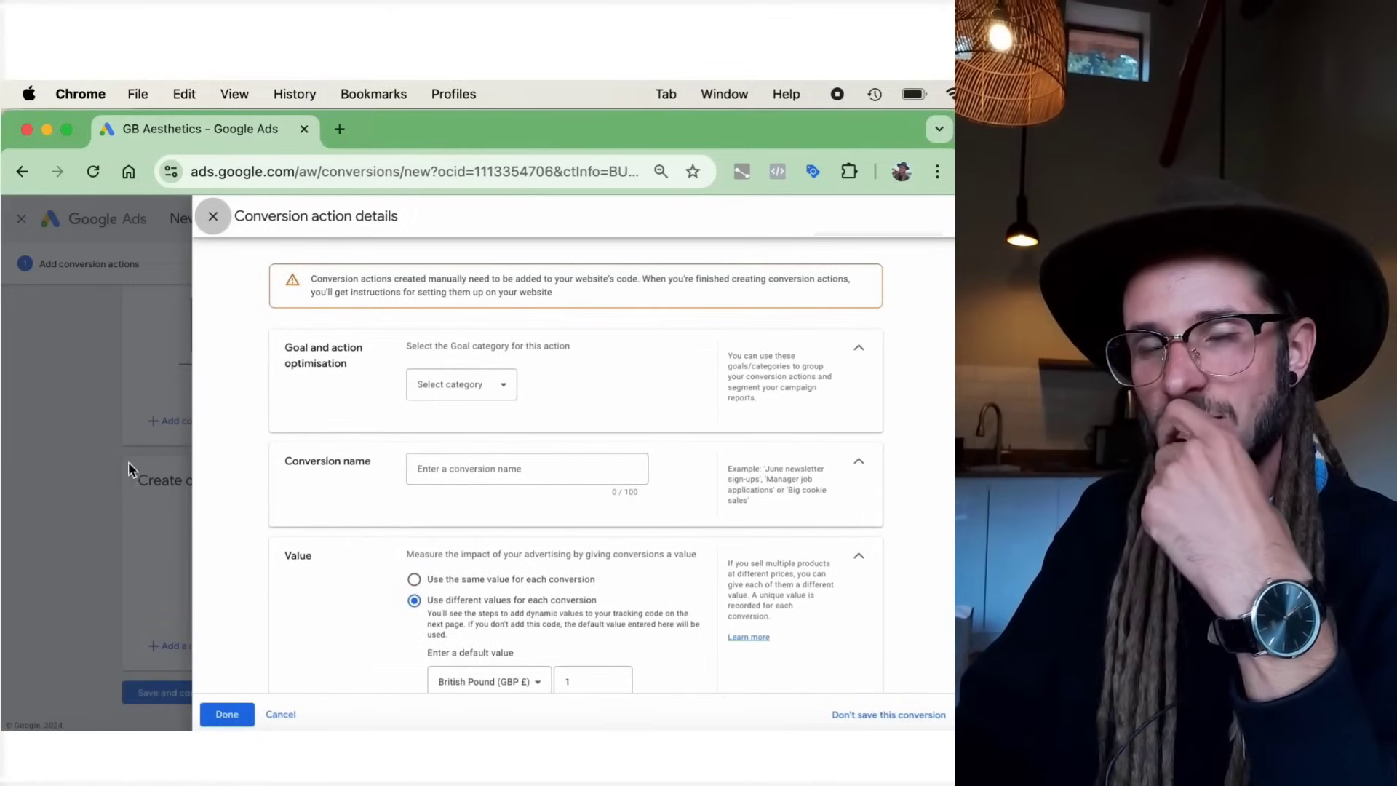
# Set the conversion action's goal category to Submit lead form
pyautogui.click(466, 384)
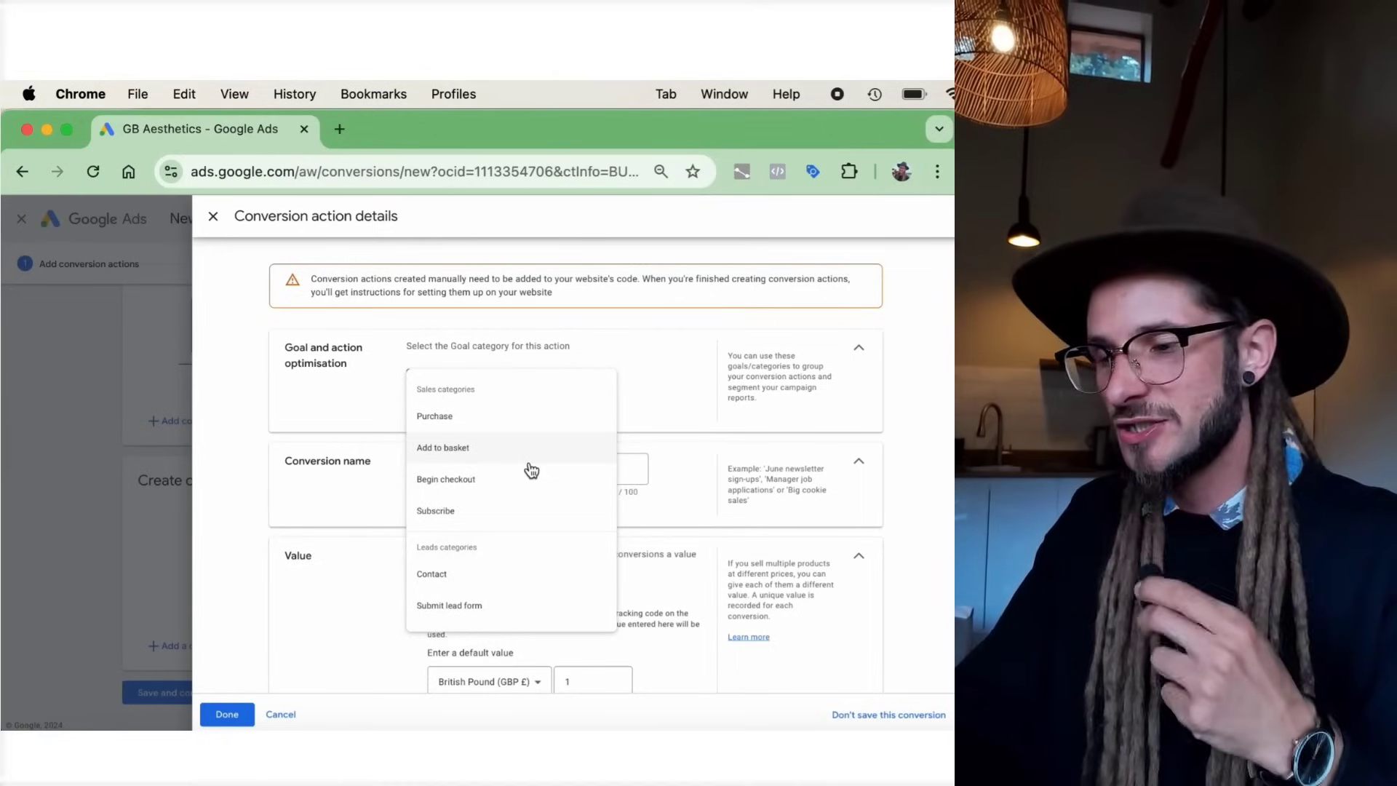
pyautogui.scroll(-1, 531, 470)
pyautogui.scroll(-1, 531, 470)
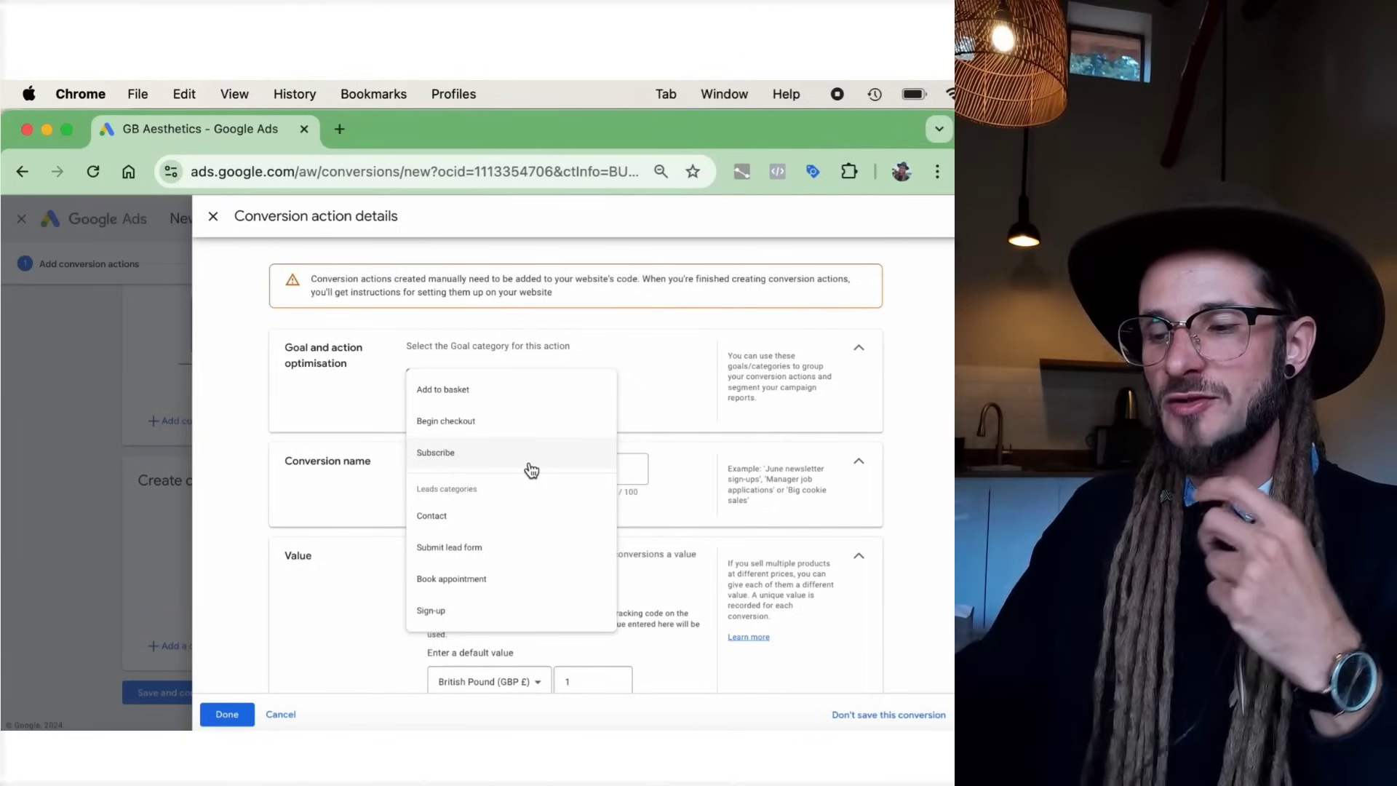
pyautogui.scroll(1, 531, 470)
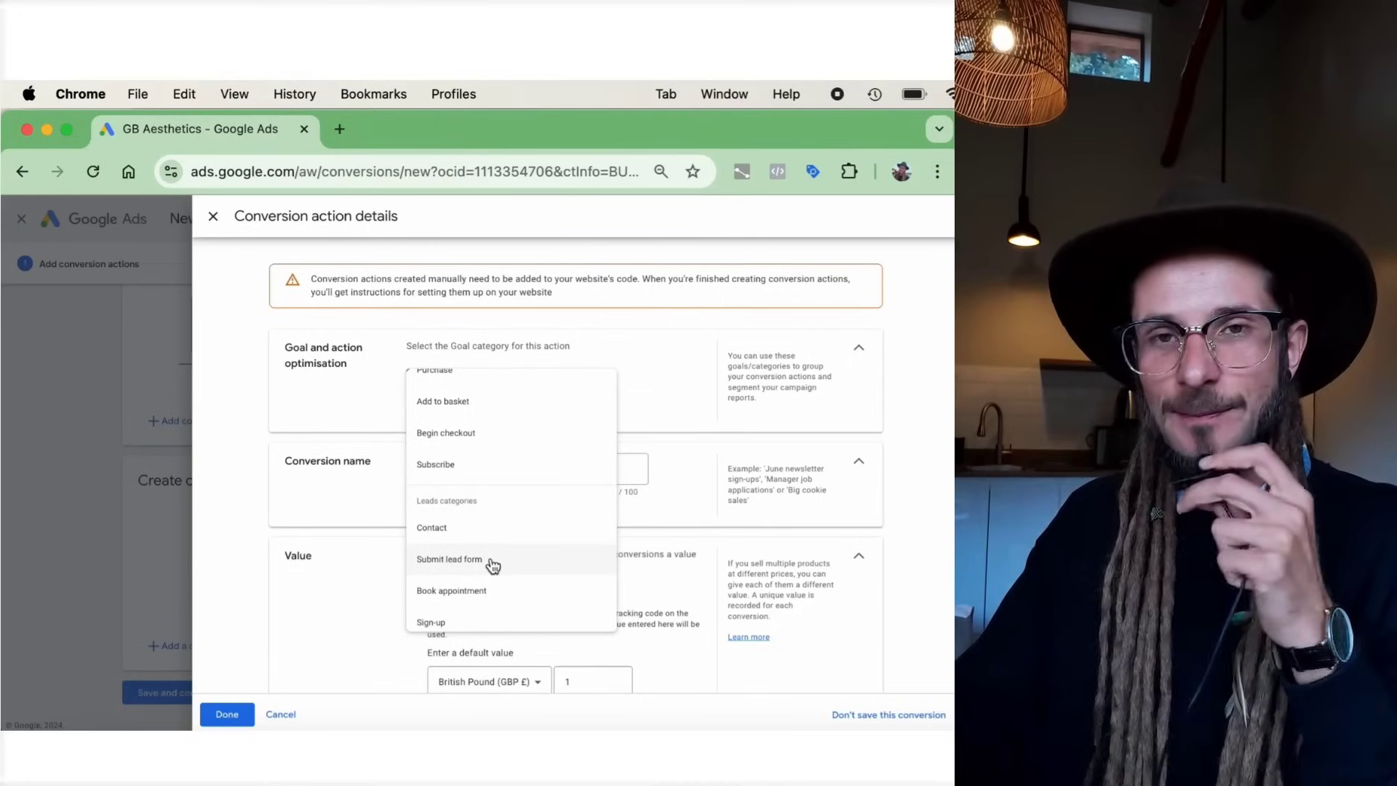
pyautogui.scroll(2, 511, 461)
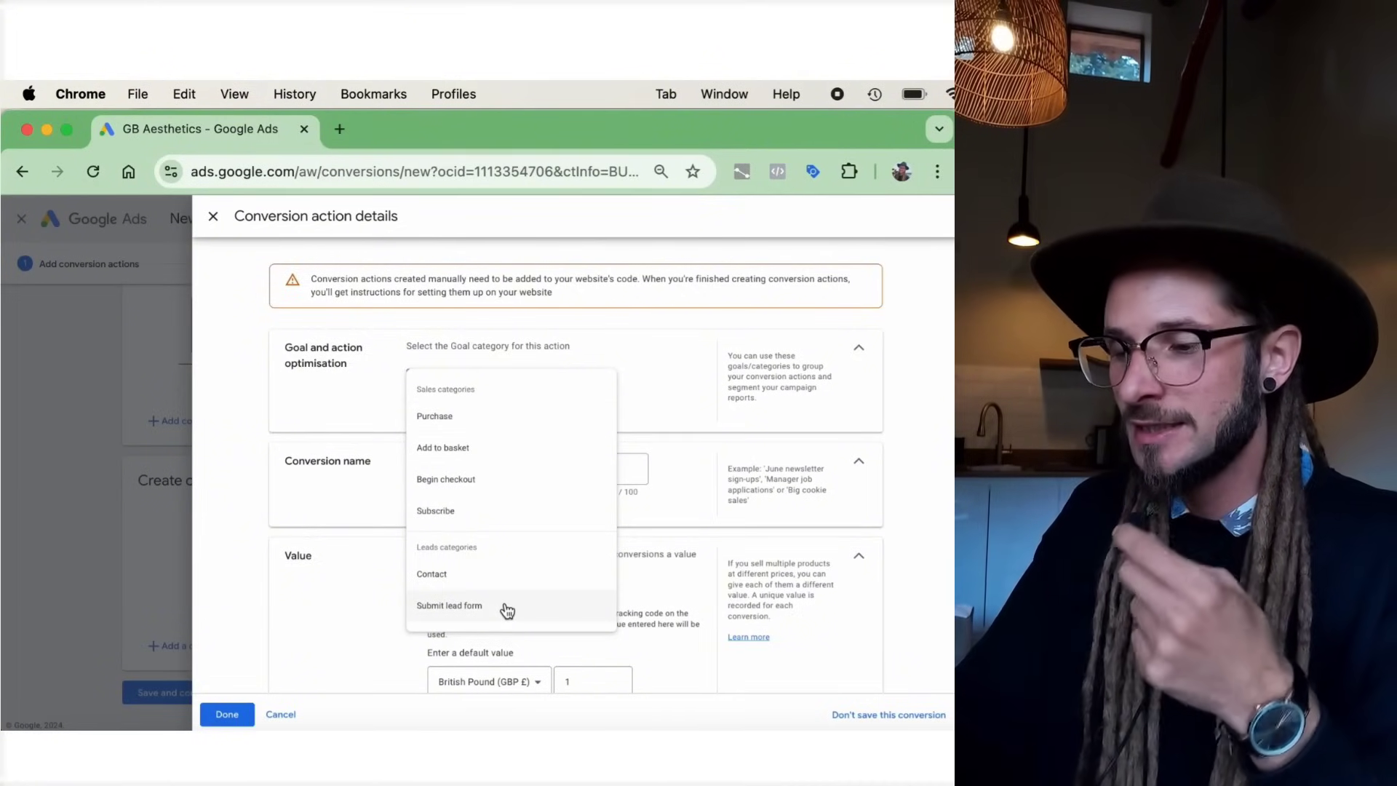
pyautogui.click(505, 608)
pyautogui.click(435, 516)
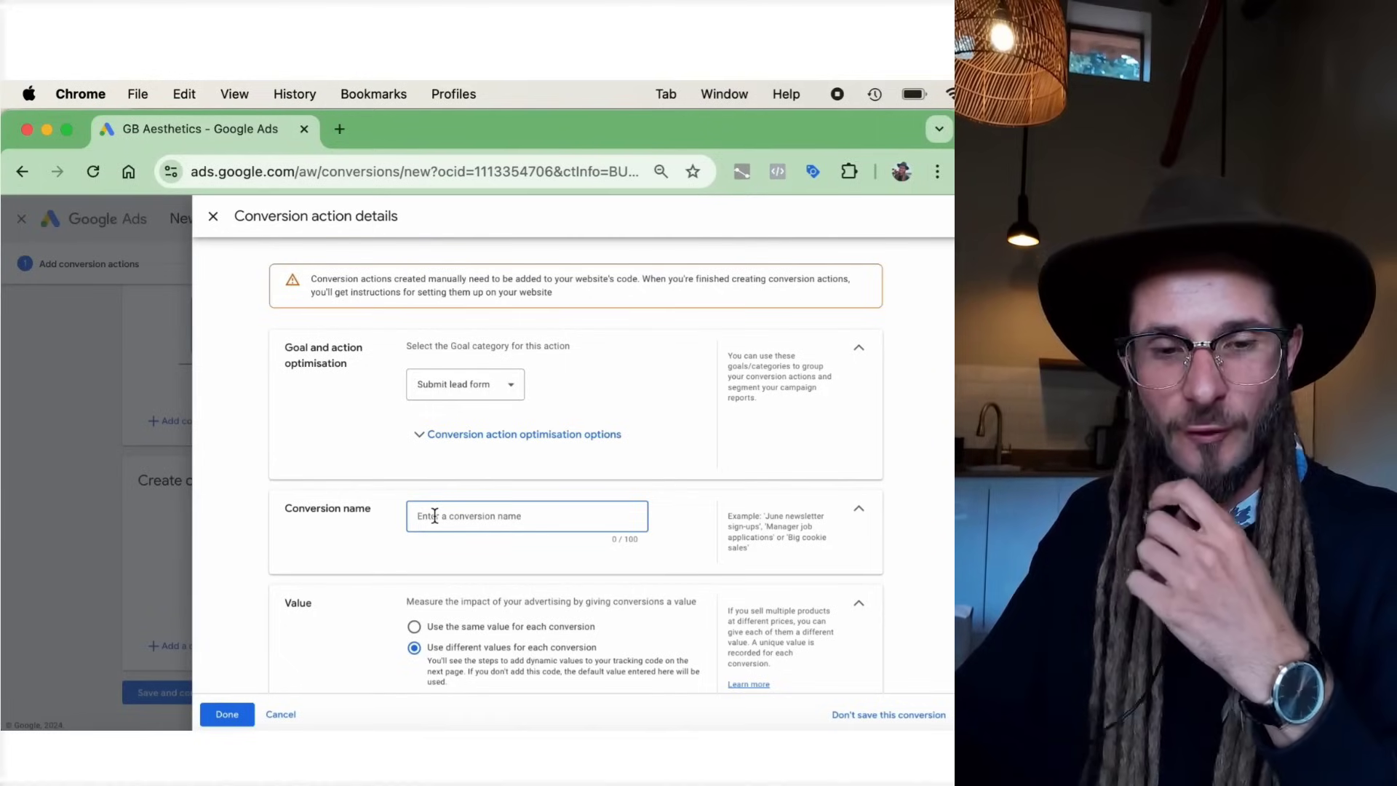
# Name the conversion action Submit-Lead-Form
pyautogui.write('Submit-Lead-Form')
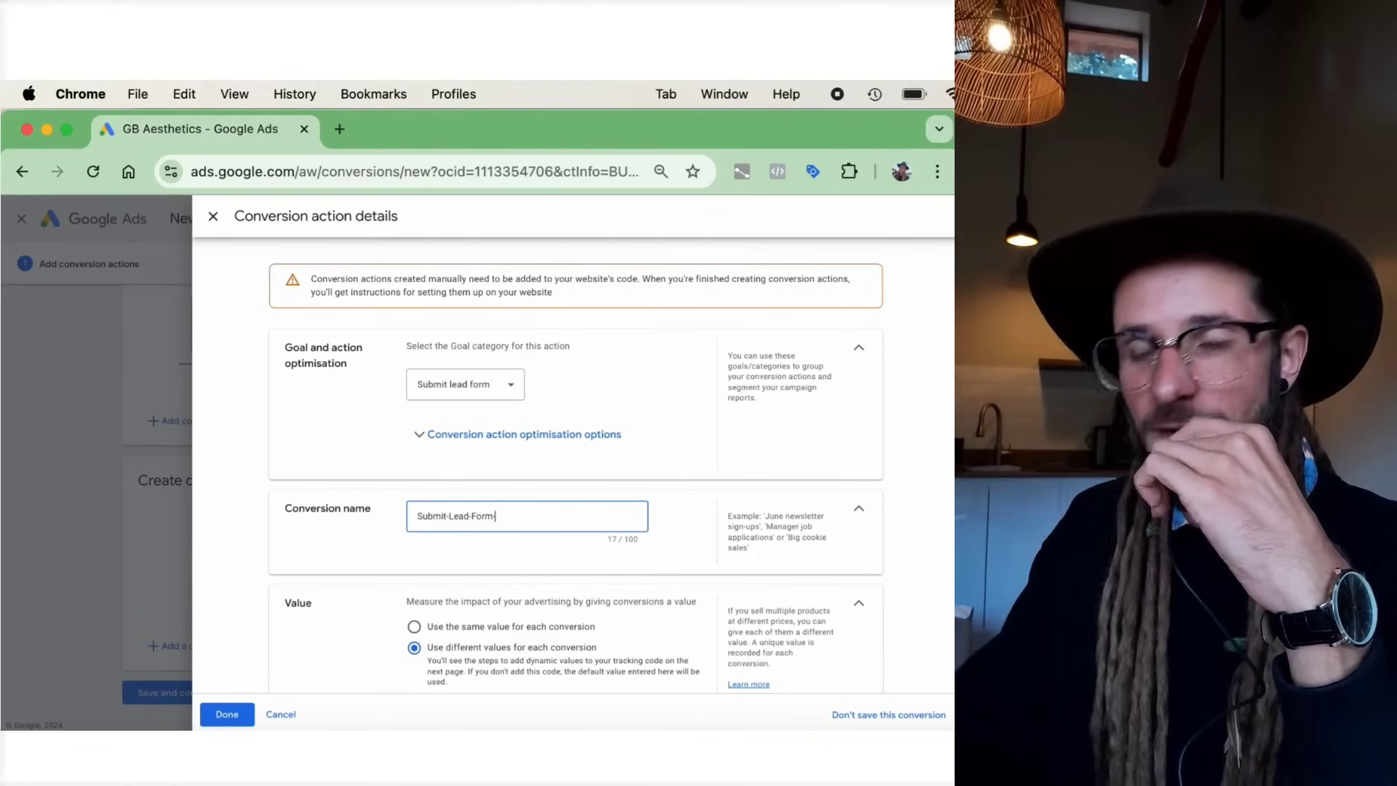
pyautogui.write('-')
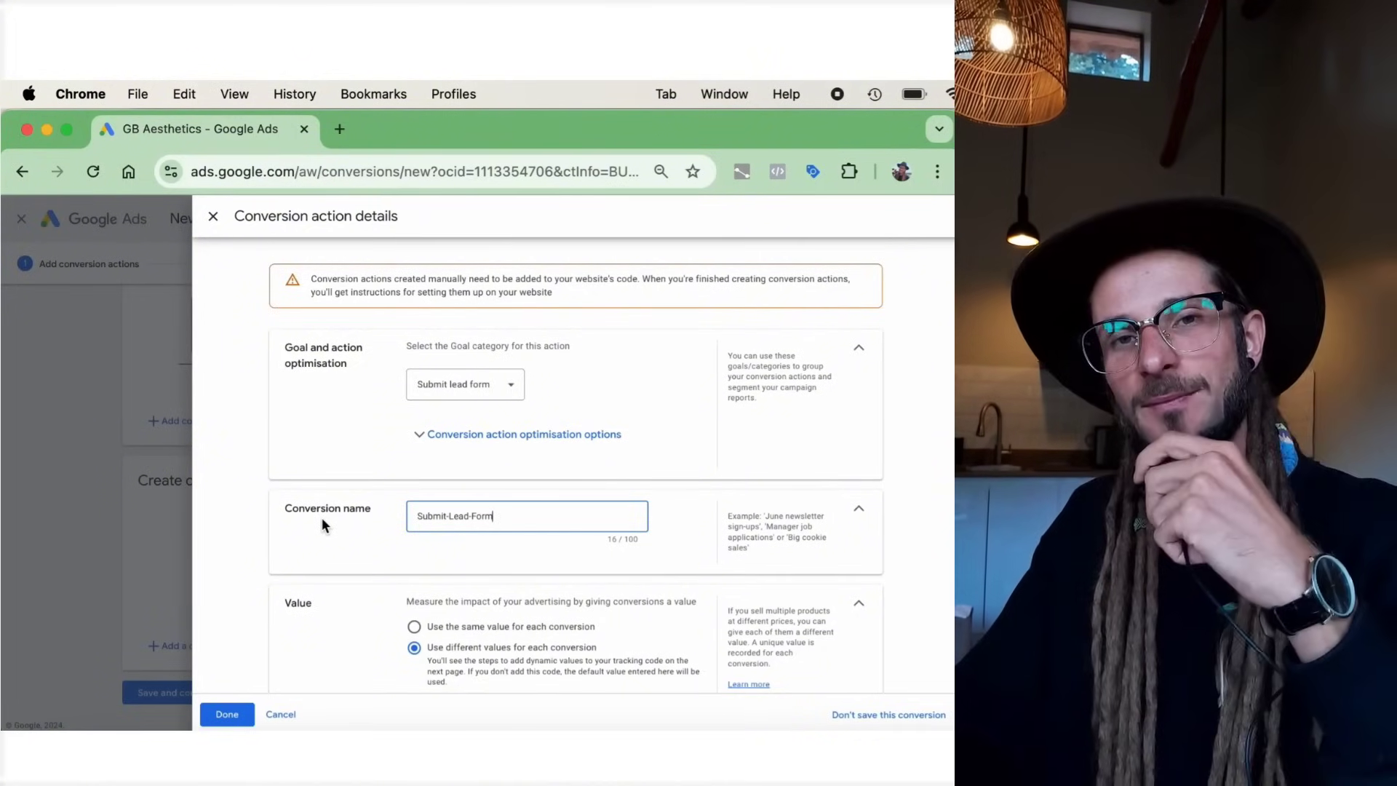
pyautogui.scroll(-3, 393, 480)
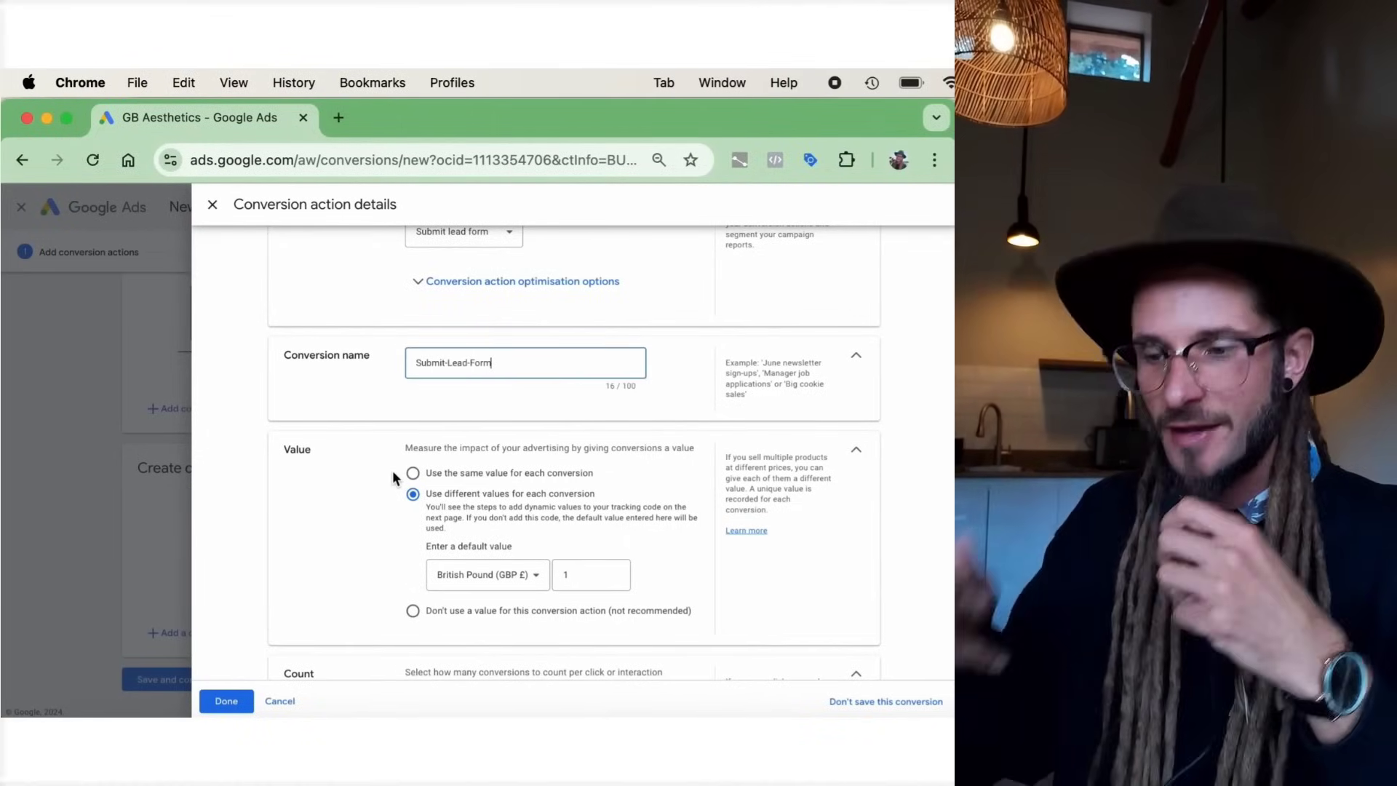
# Choose no value, count One per interaction, keep enhanced conversions enabled, and confirm with Done
pyautogui.click(473, 610)
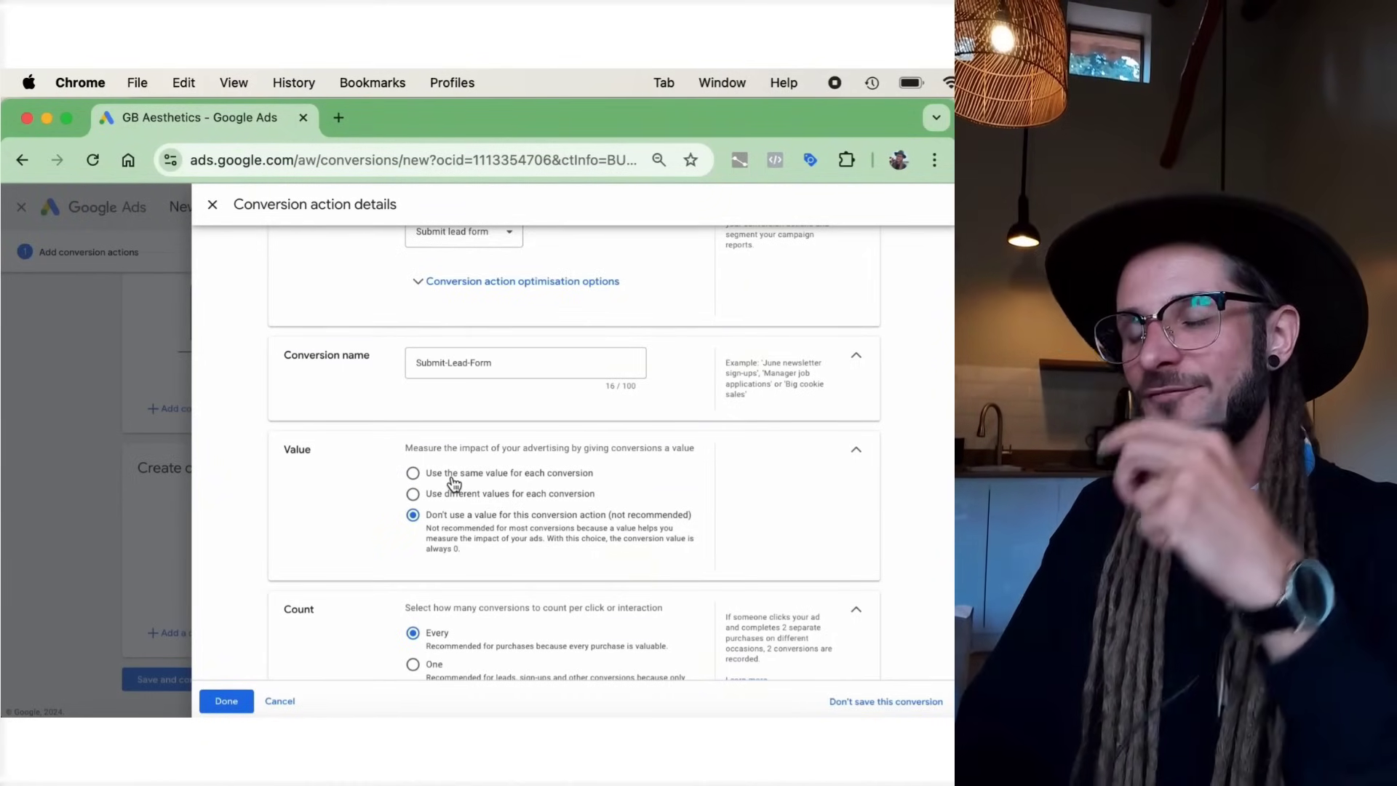
pyautogui.scroll(-5, 466, 509)
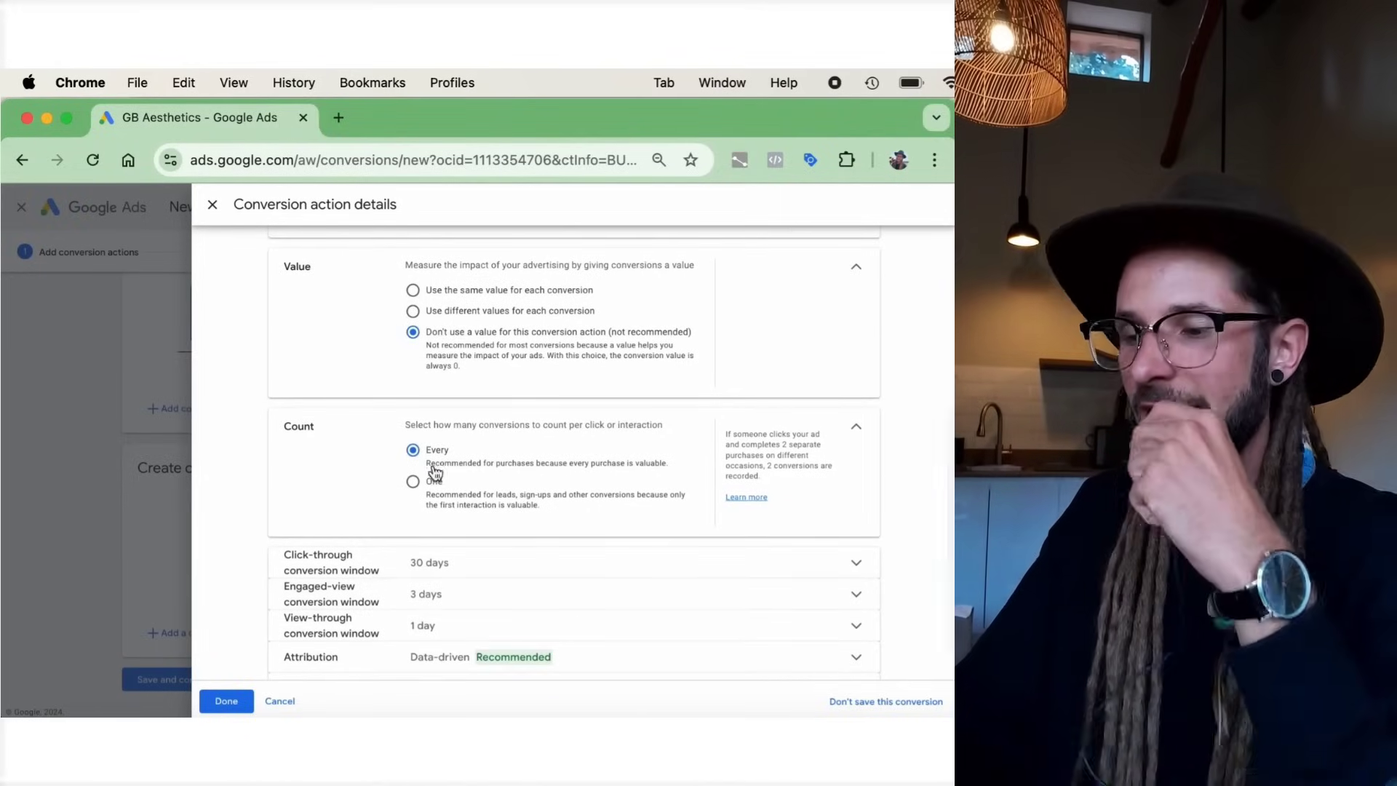
pyautogui.moveTo(405, 424); pyautogui.dragTo(663, 433)
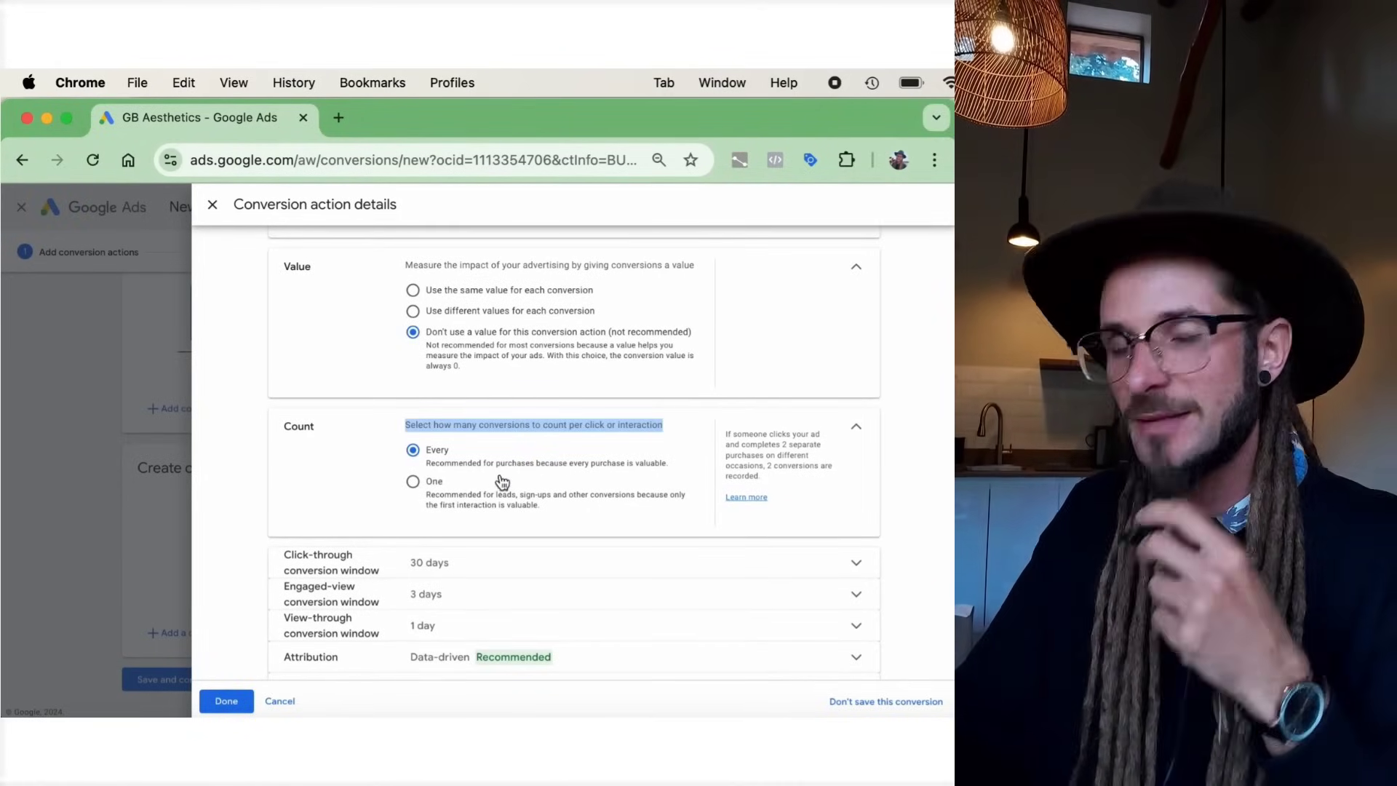
pyautogui.click(412, 486)
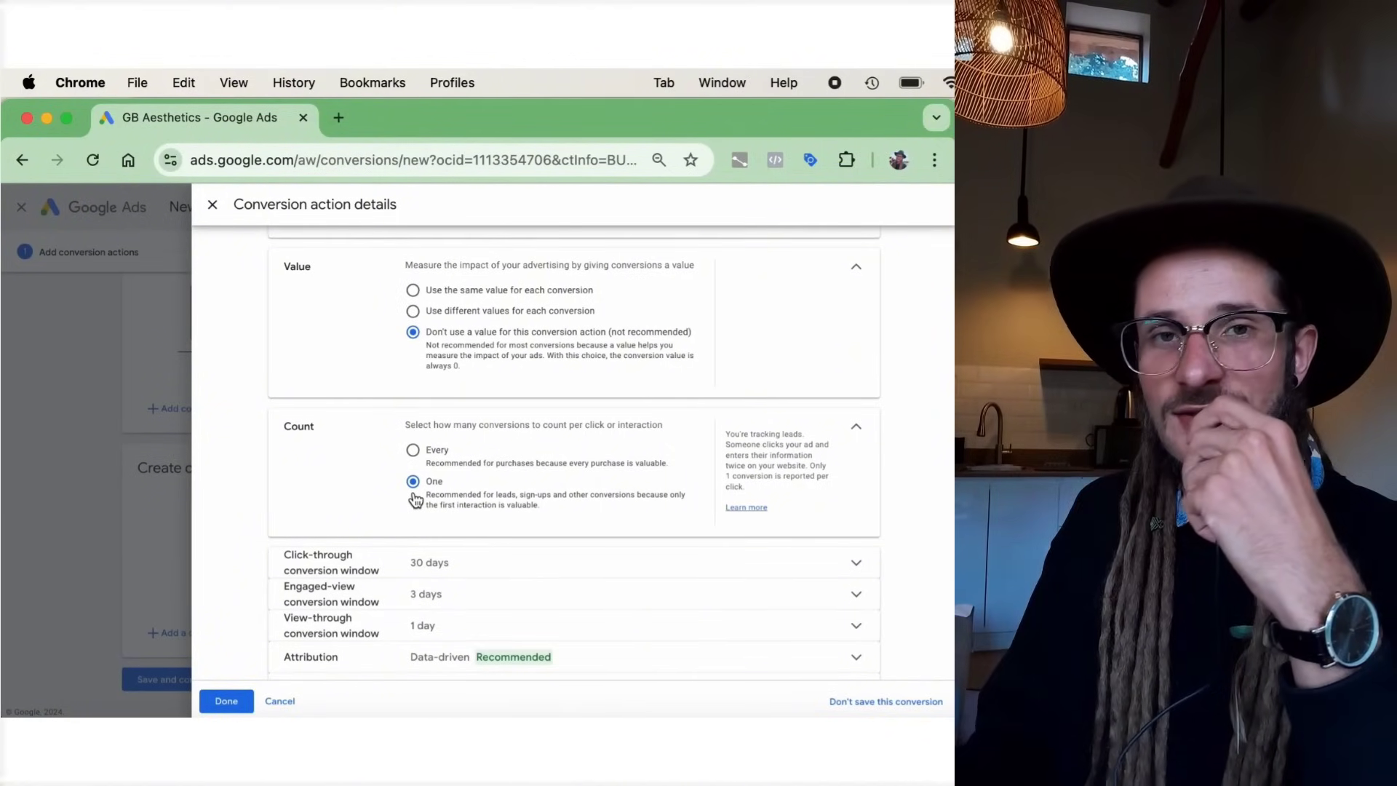
pyautogui.scroll(-1, 414, 499)
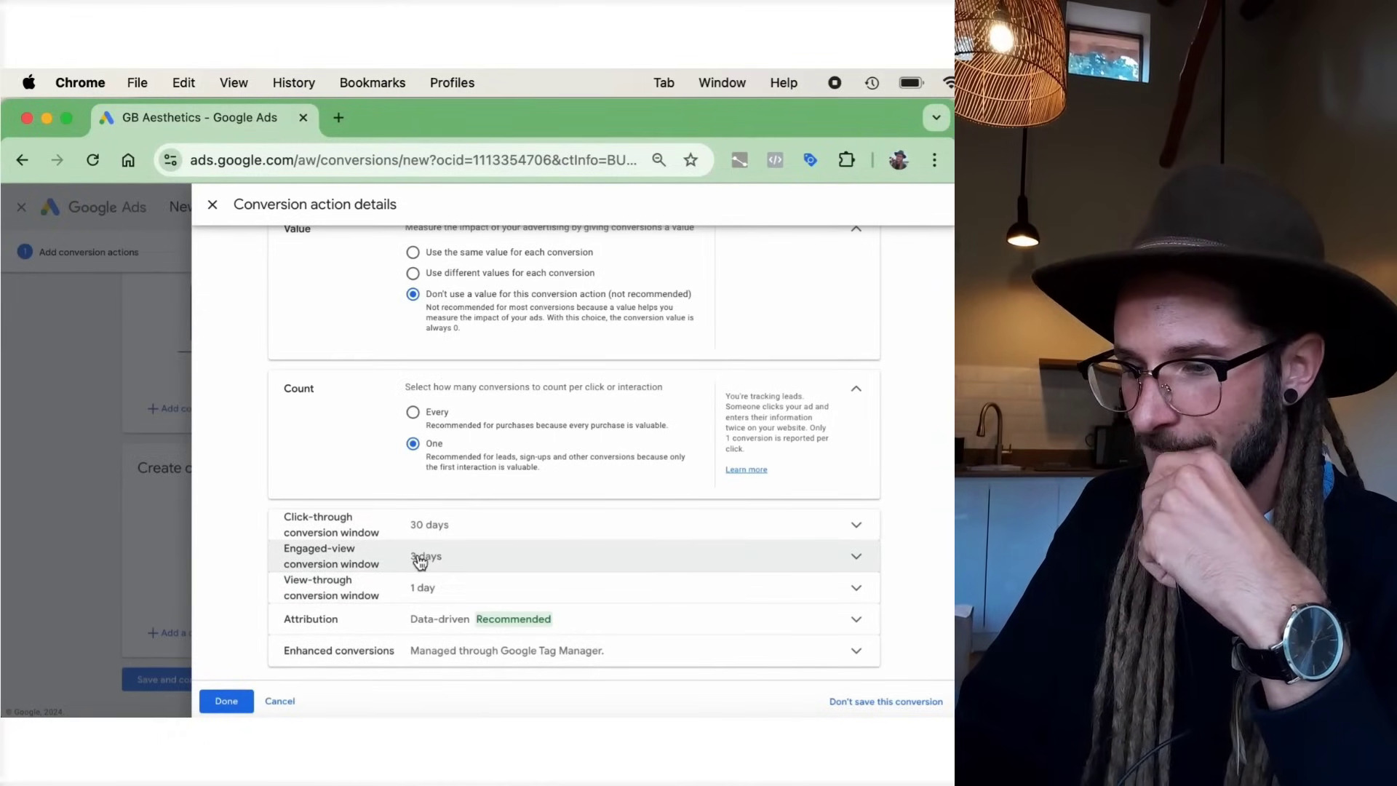
pyautogui.click(433, 657)
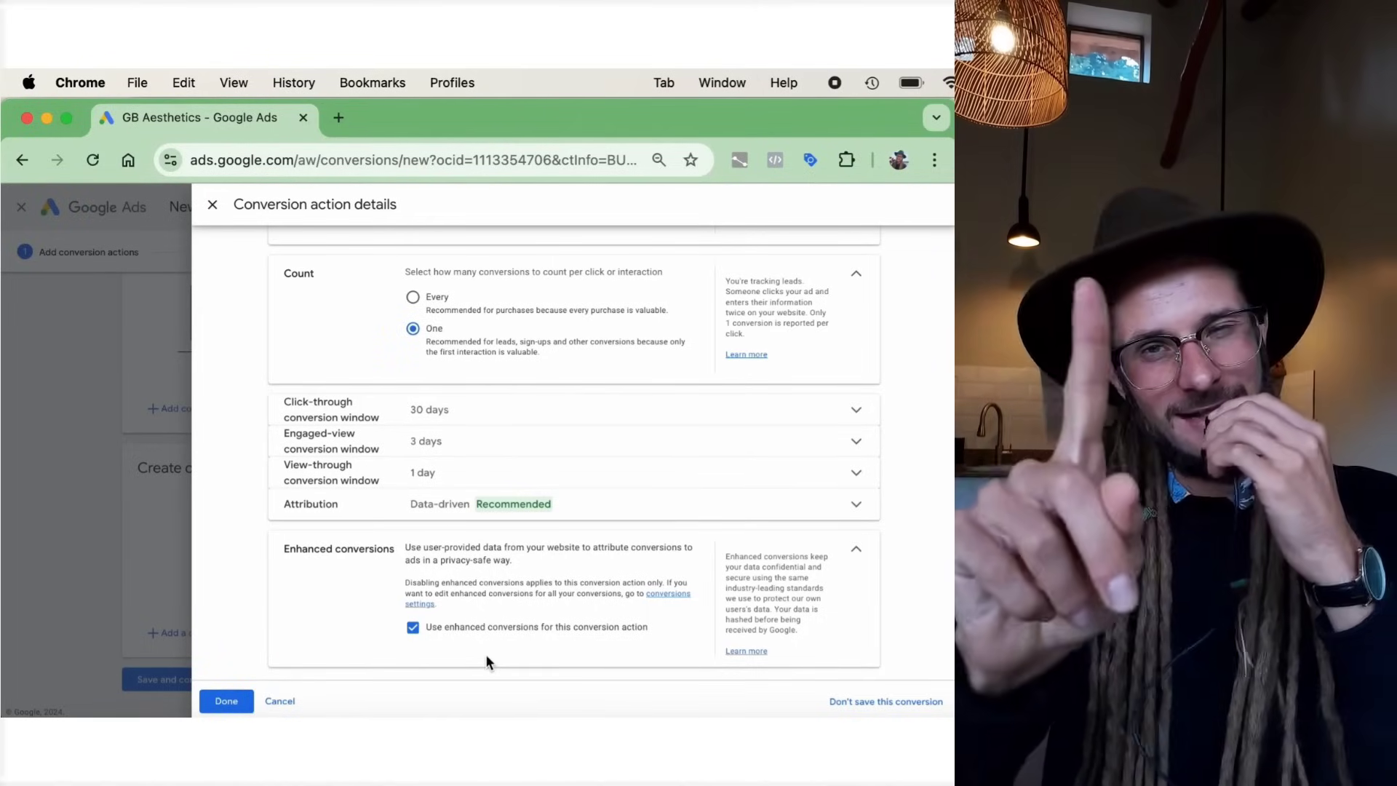
pyautogui.click(221, 702)
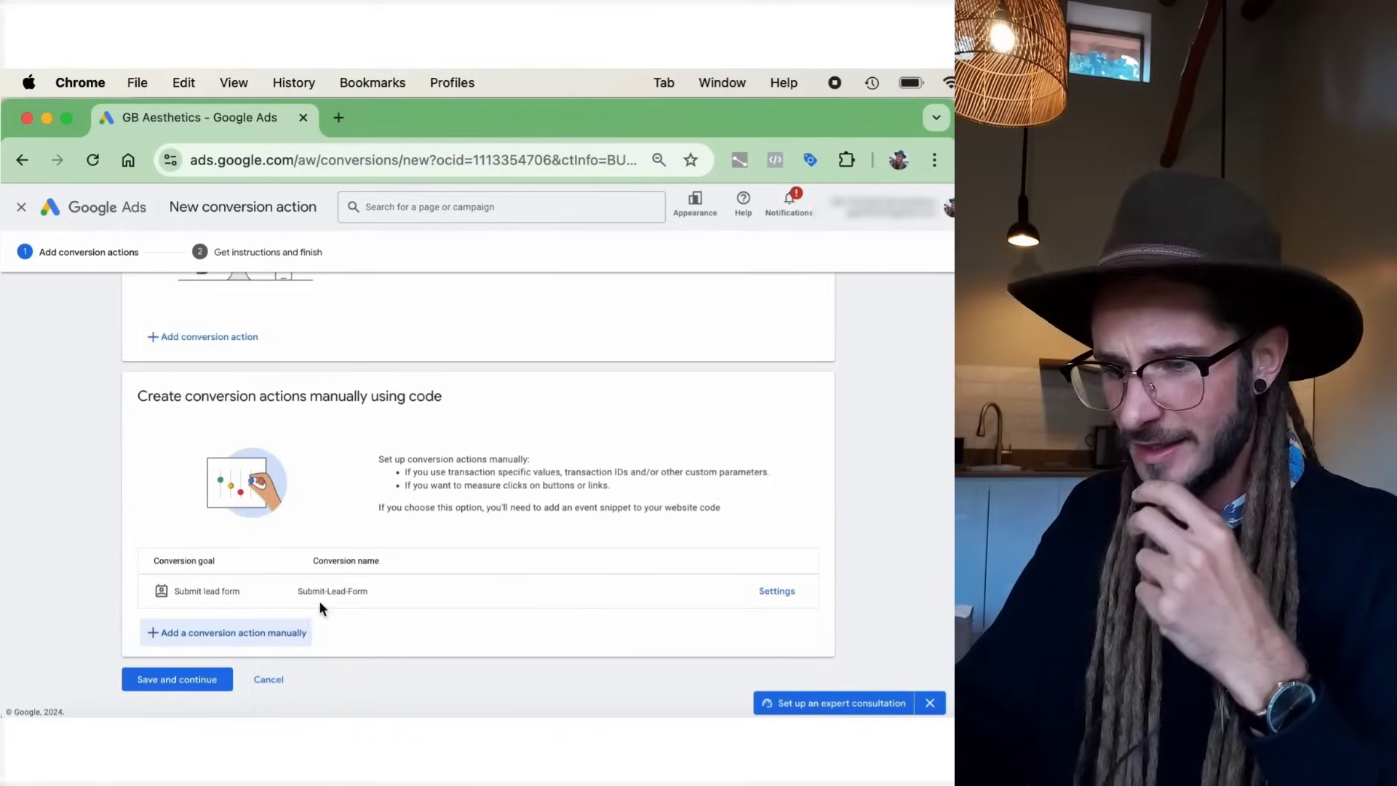
# Save the conversion and show the Use Google Tag Manager instructions with conversion ID and label
pyautogui.click(187, 683)
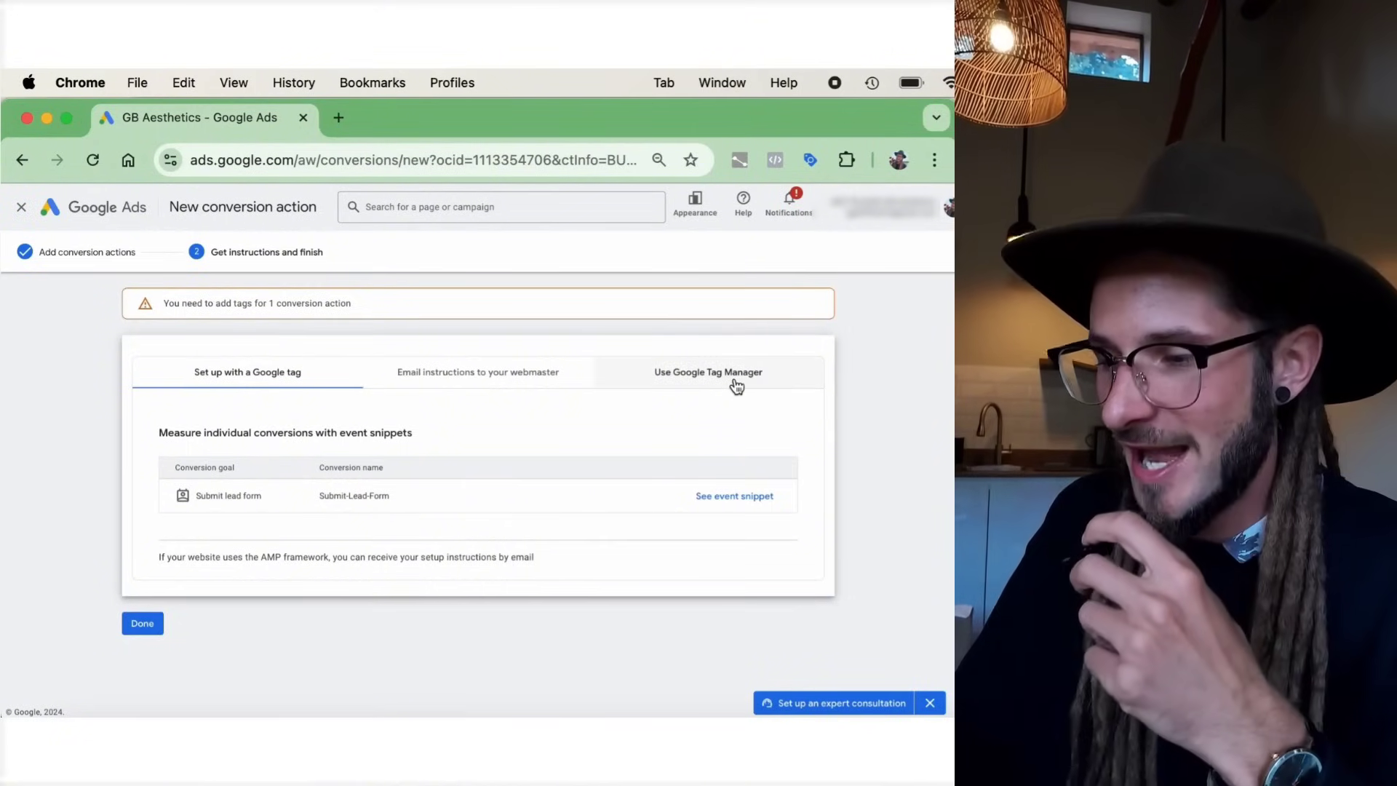
pyautogui.click(736, 385)
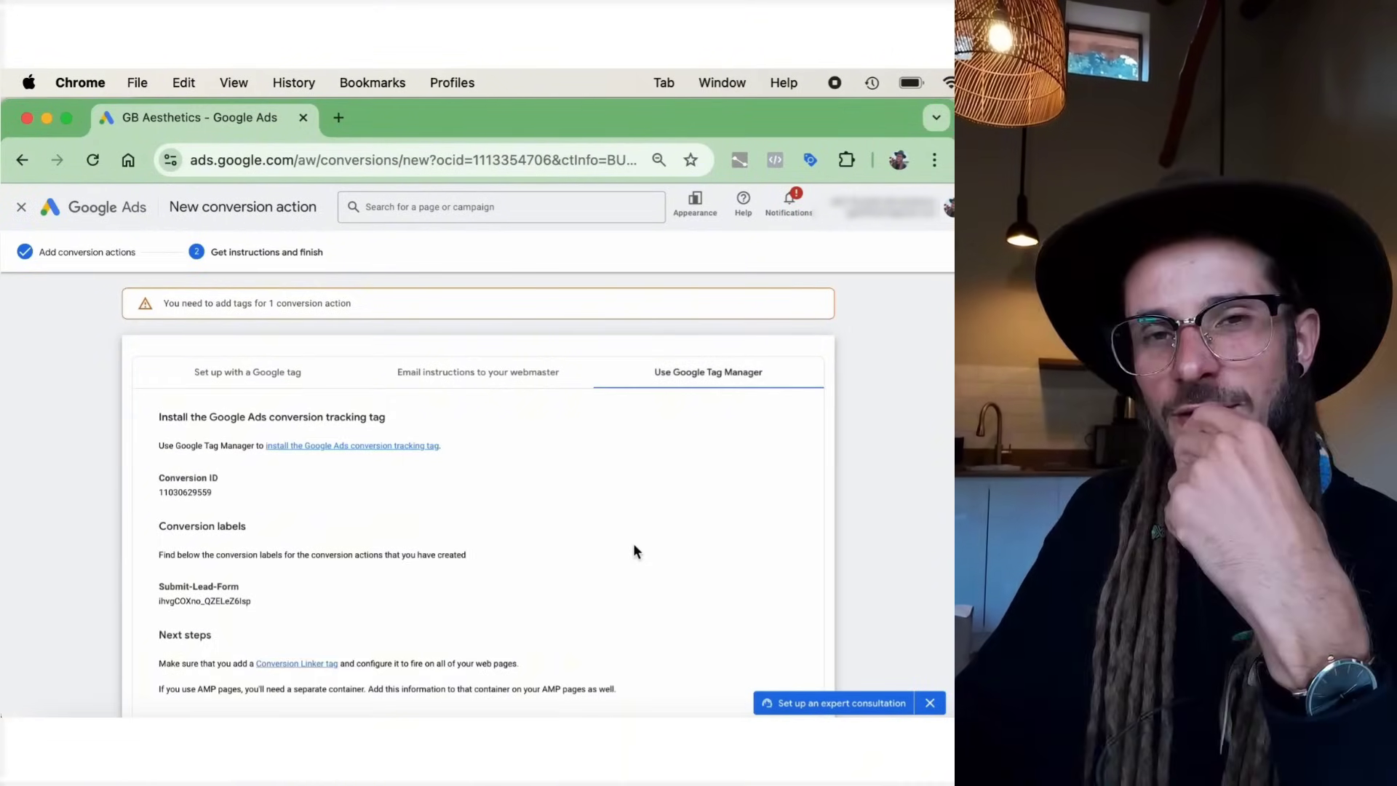
pyautogui.doubleClick(186, 493)
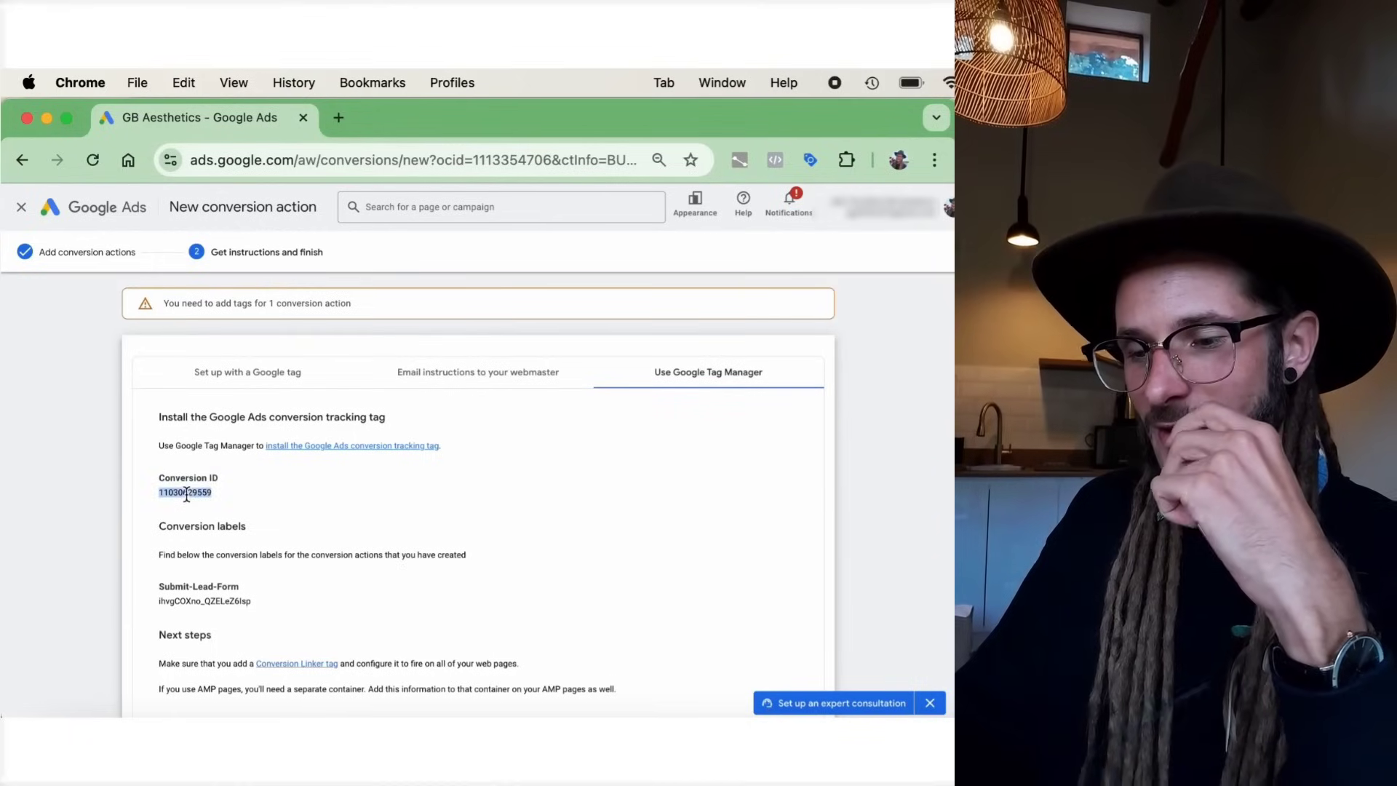
pyautogui.click(211, 607)
pyautogui.doubleClick(211, 606)
pyautogui.doubleClick(211, 601)
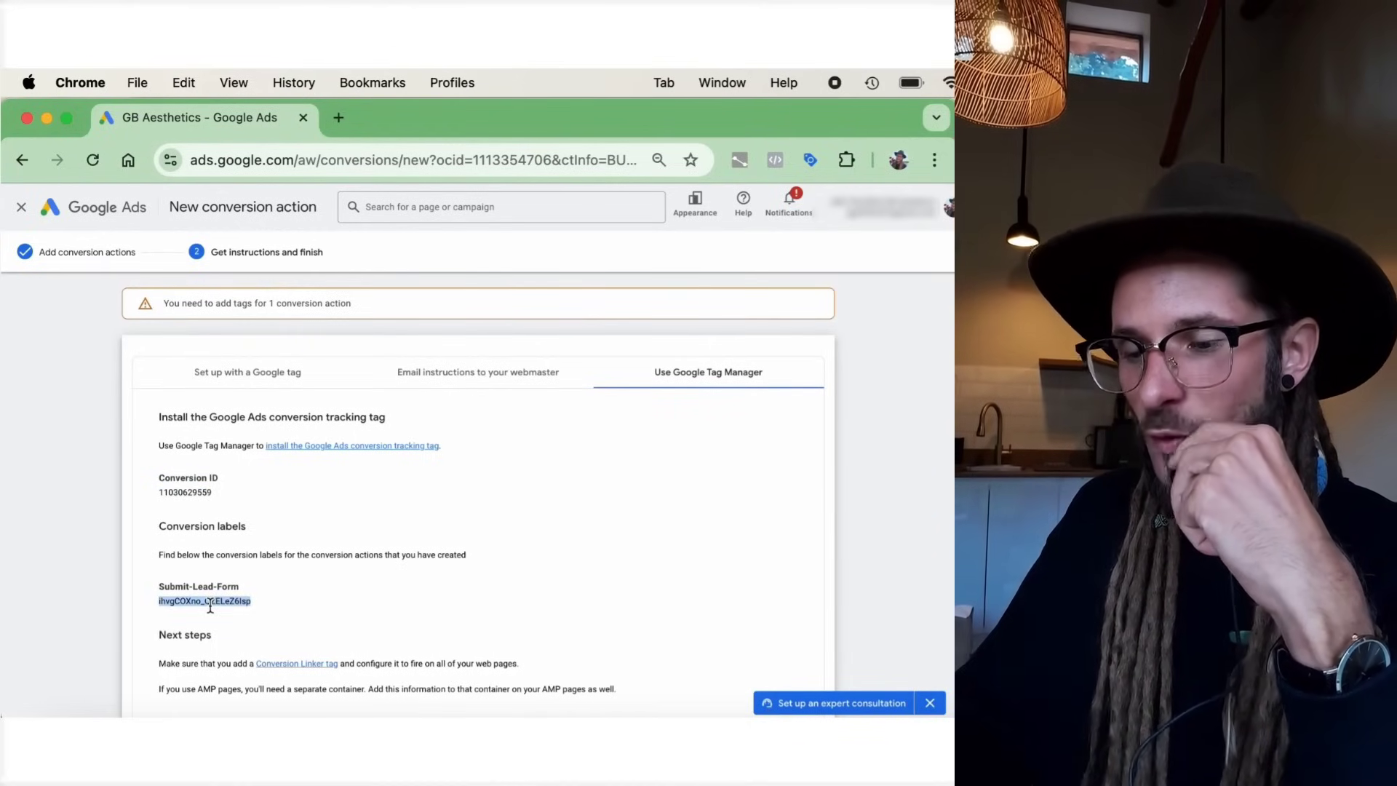
pyautogui.click(280, 533)
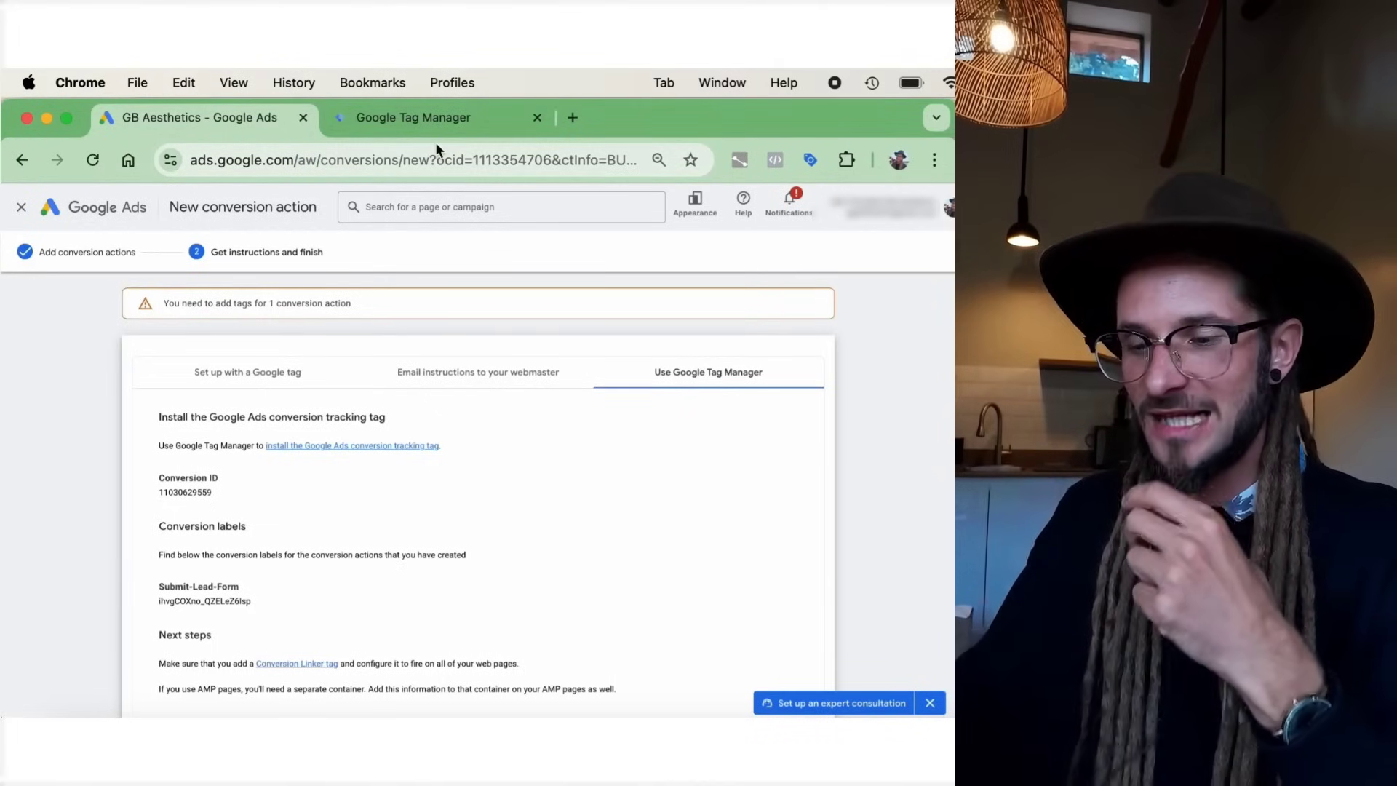
# Create a new GTM tag and name it Submit-Lead-Form, copying the name from Google Ads
pyautogui.click(427, 122)
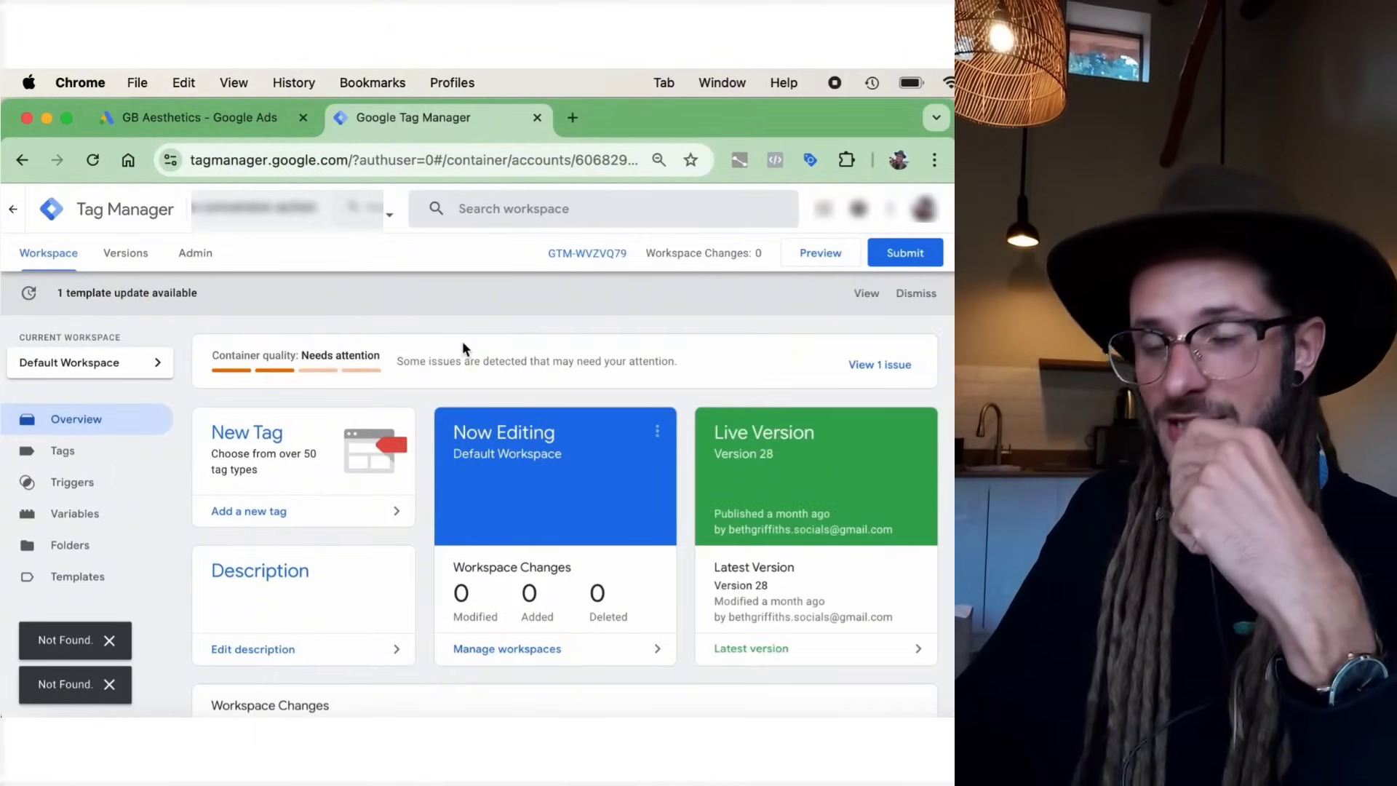
pyautogui.click(106, 455)
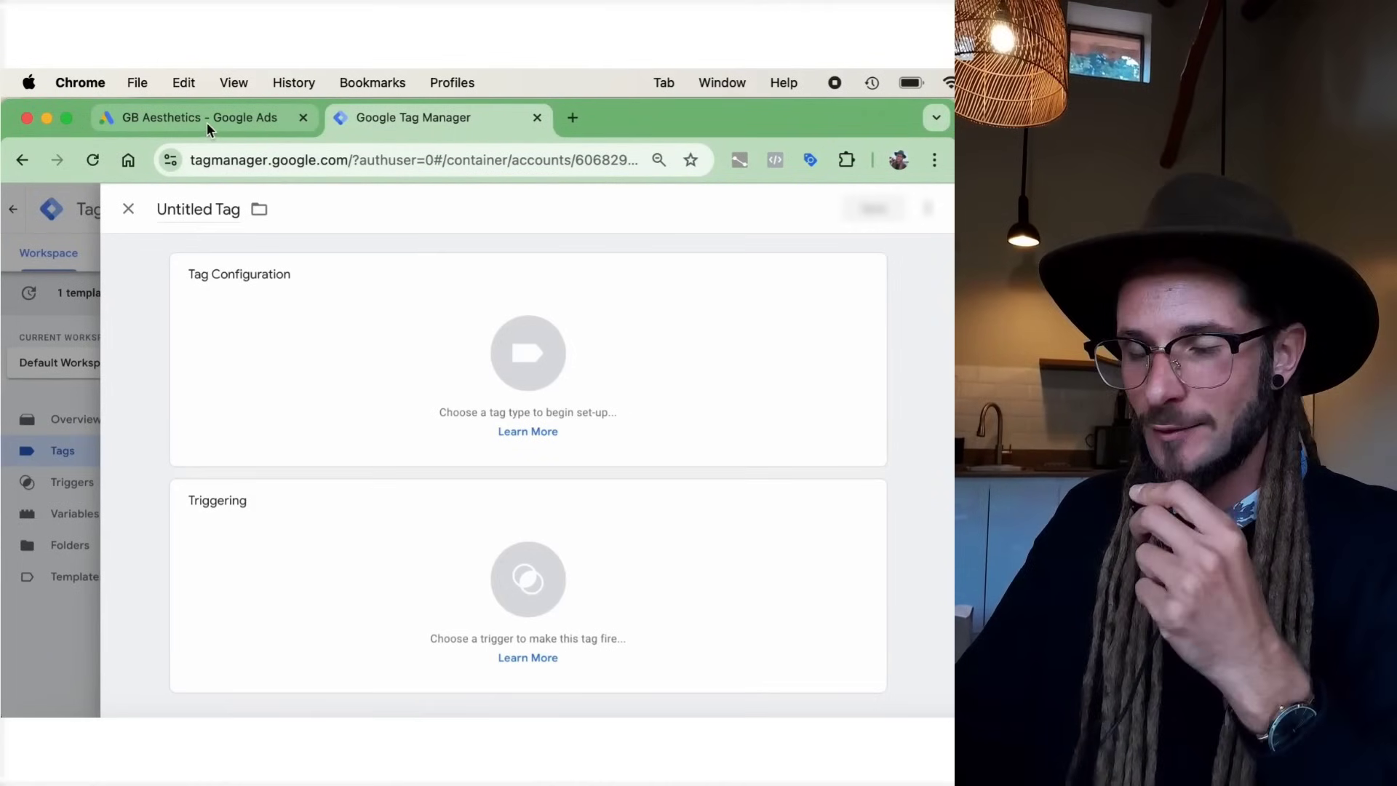
pyautogui.click(207, 124)
pyautogui.tripleClick(211, 590)
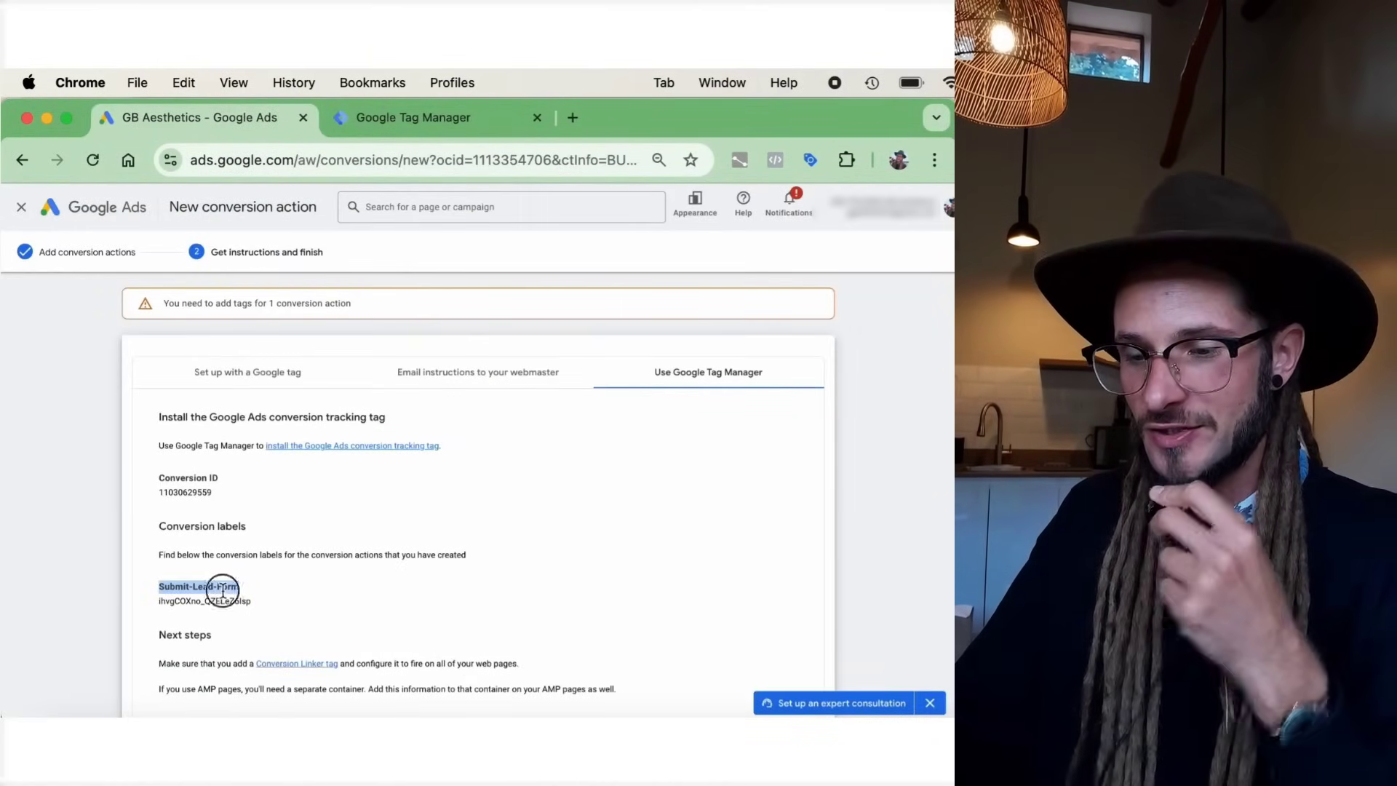
pyautogui.press('super+c')
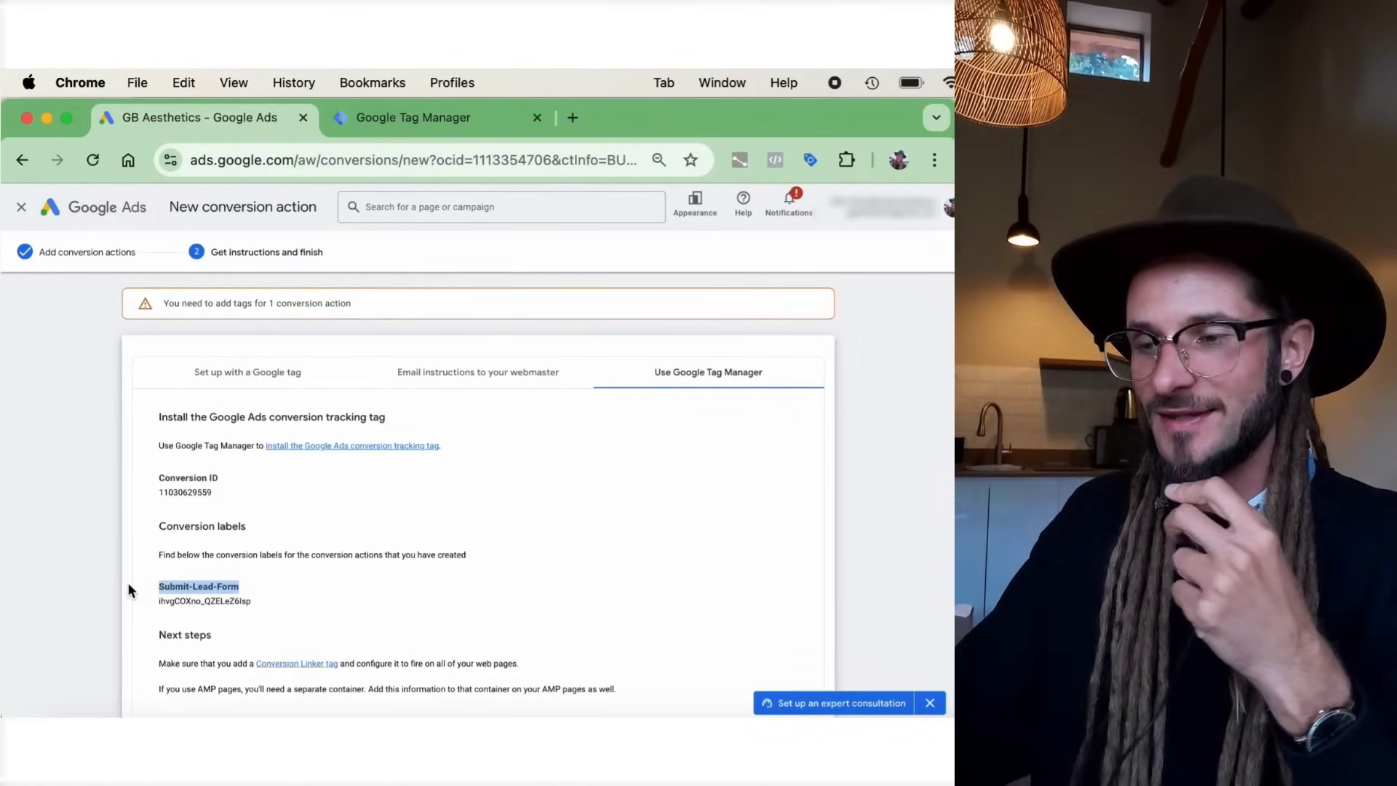
pyautogui.click(473, 117)
pyautogui.doubleClick(181, 210)
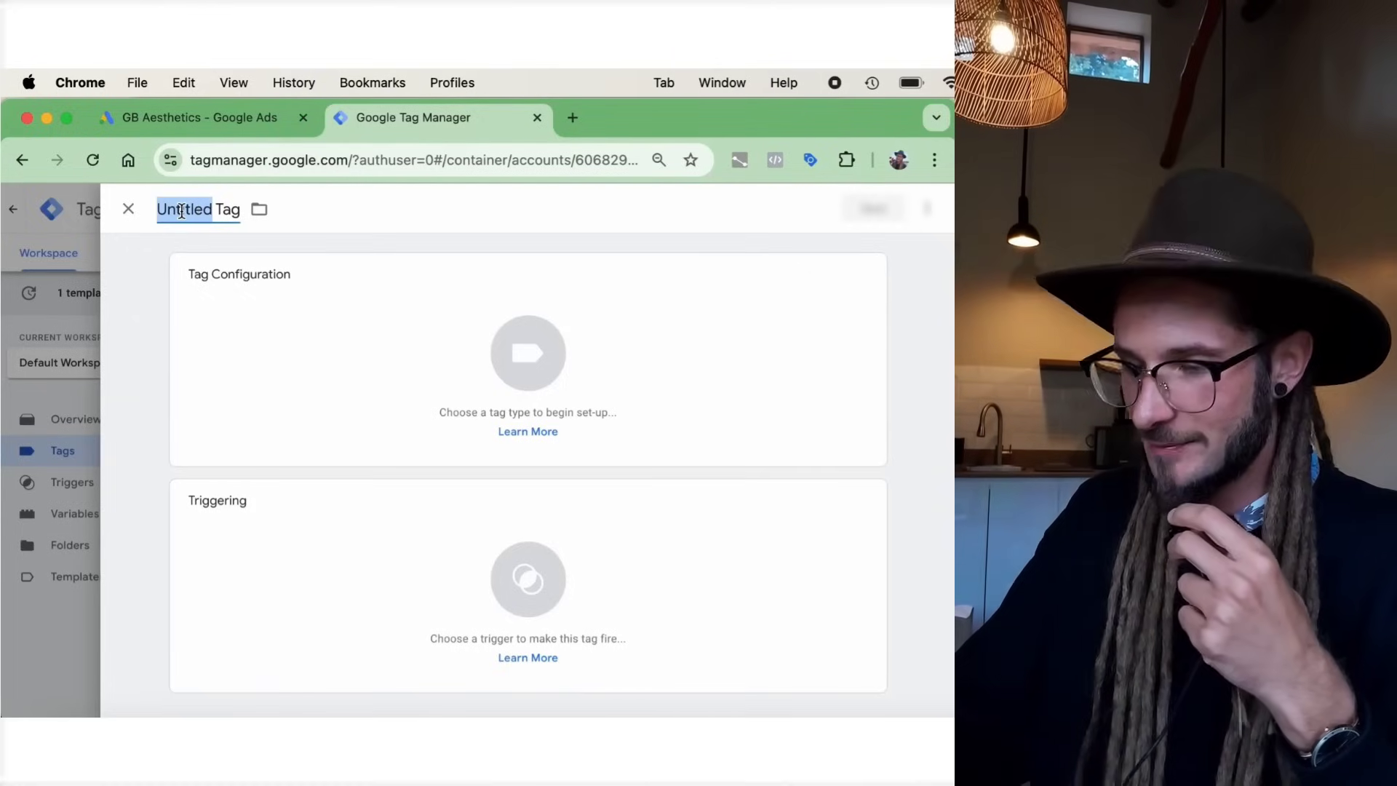
pyautogui.tripleClick(182, 209)
pyautogui.press('super+v')
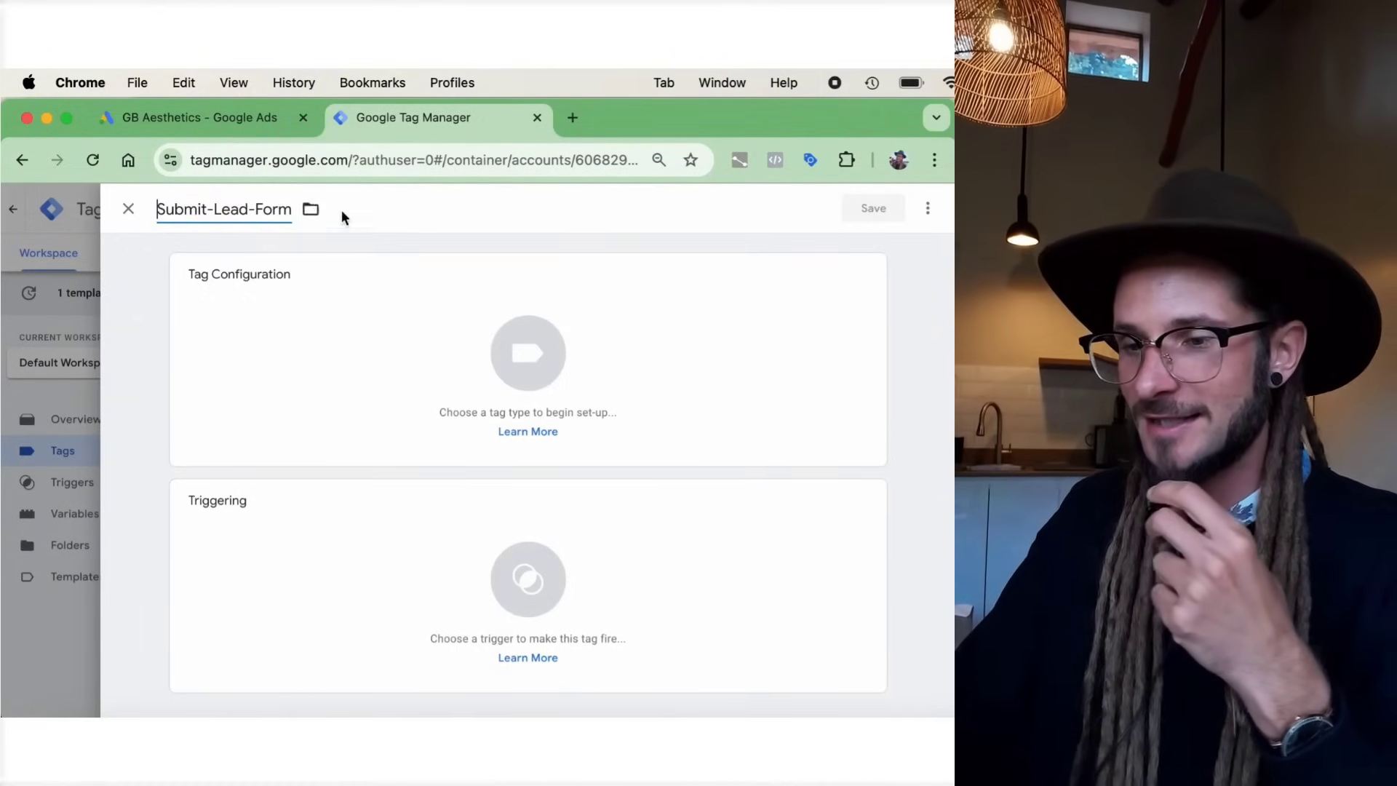
# Set the tag type to Google Ads Conversion Tracking
pyautogui.click(325, 372)
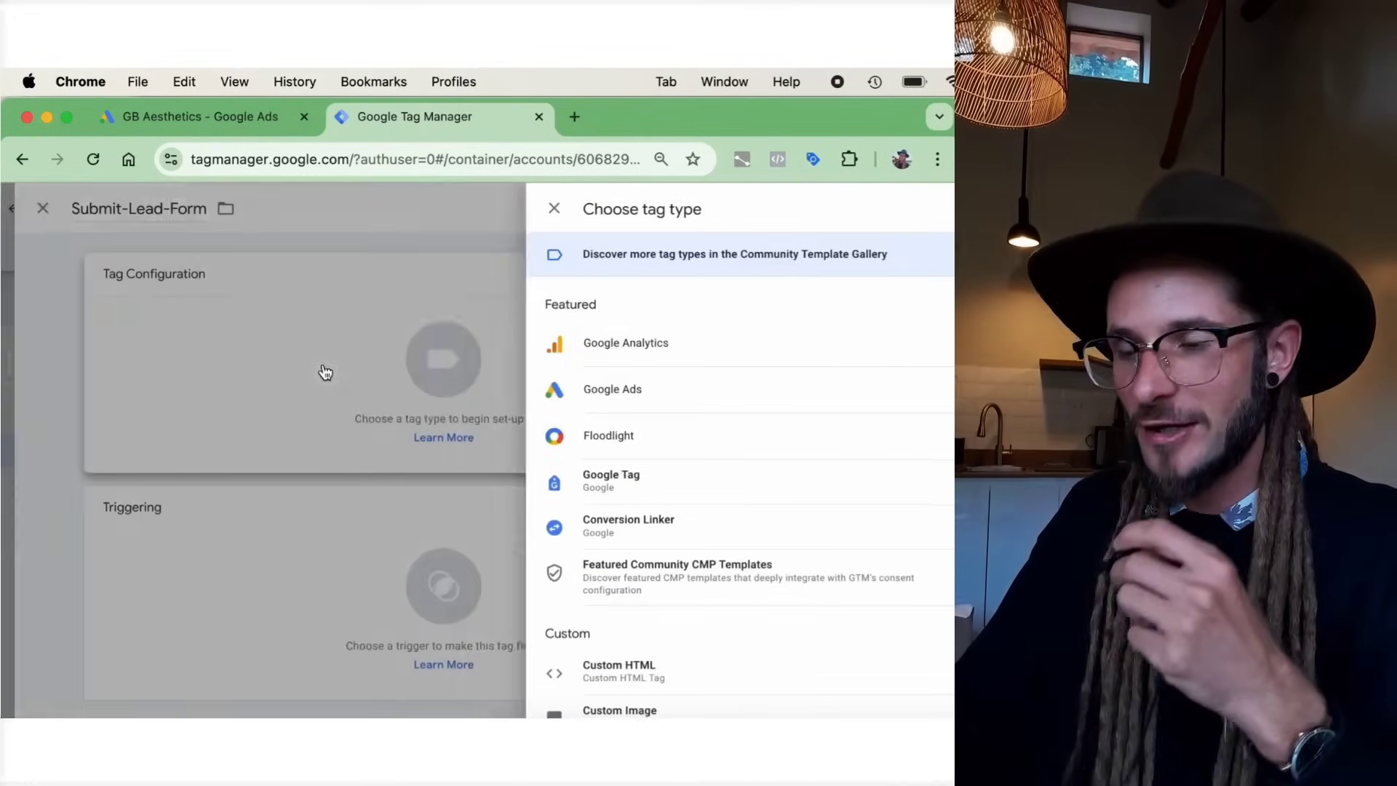
pyautogui.click(565, 406)
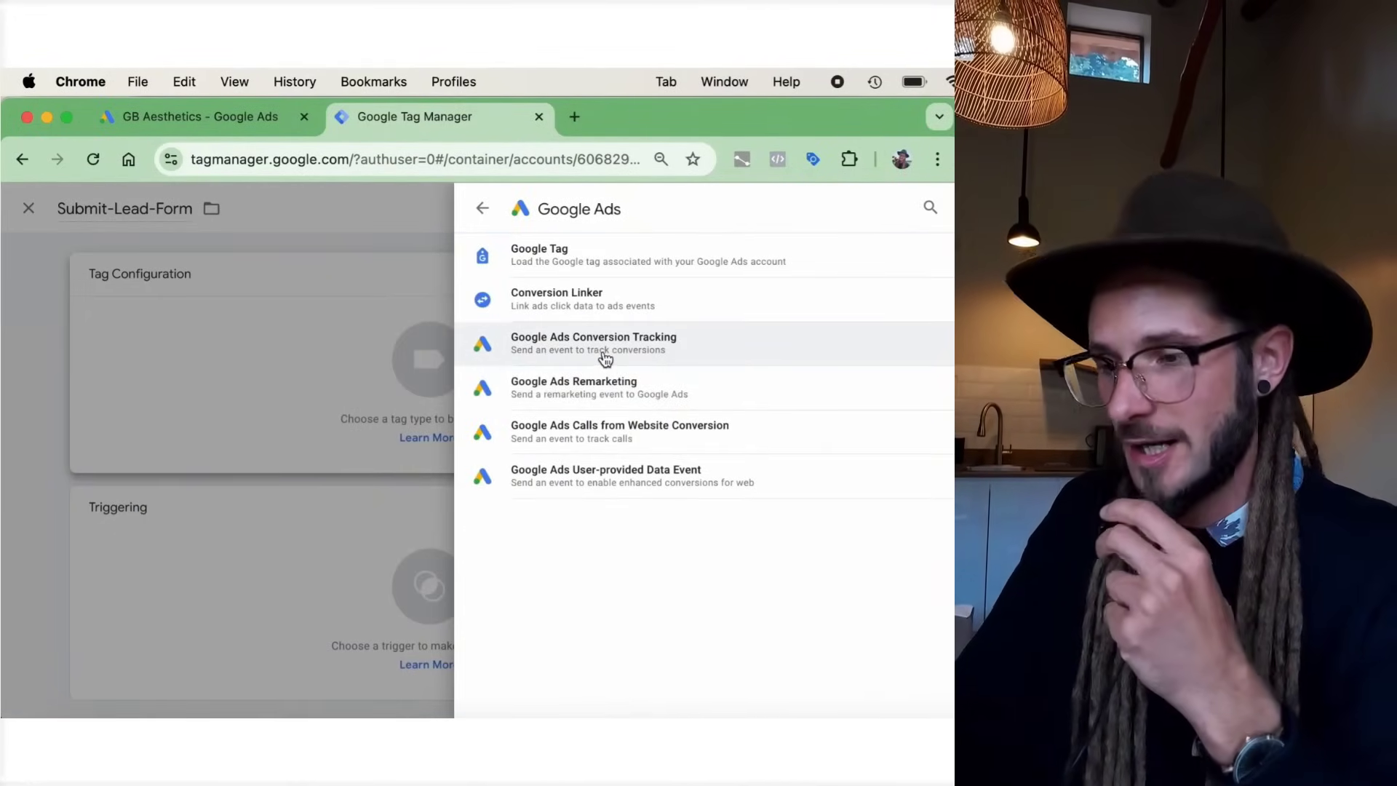
pyautogui.click(605, 356)
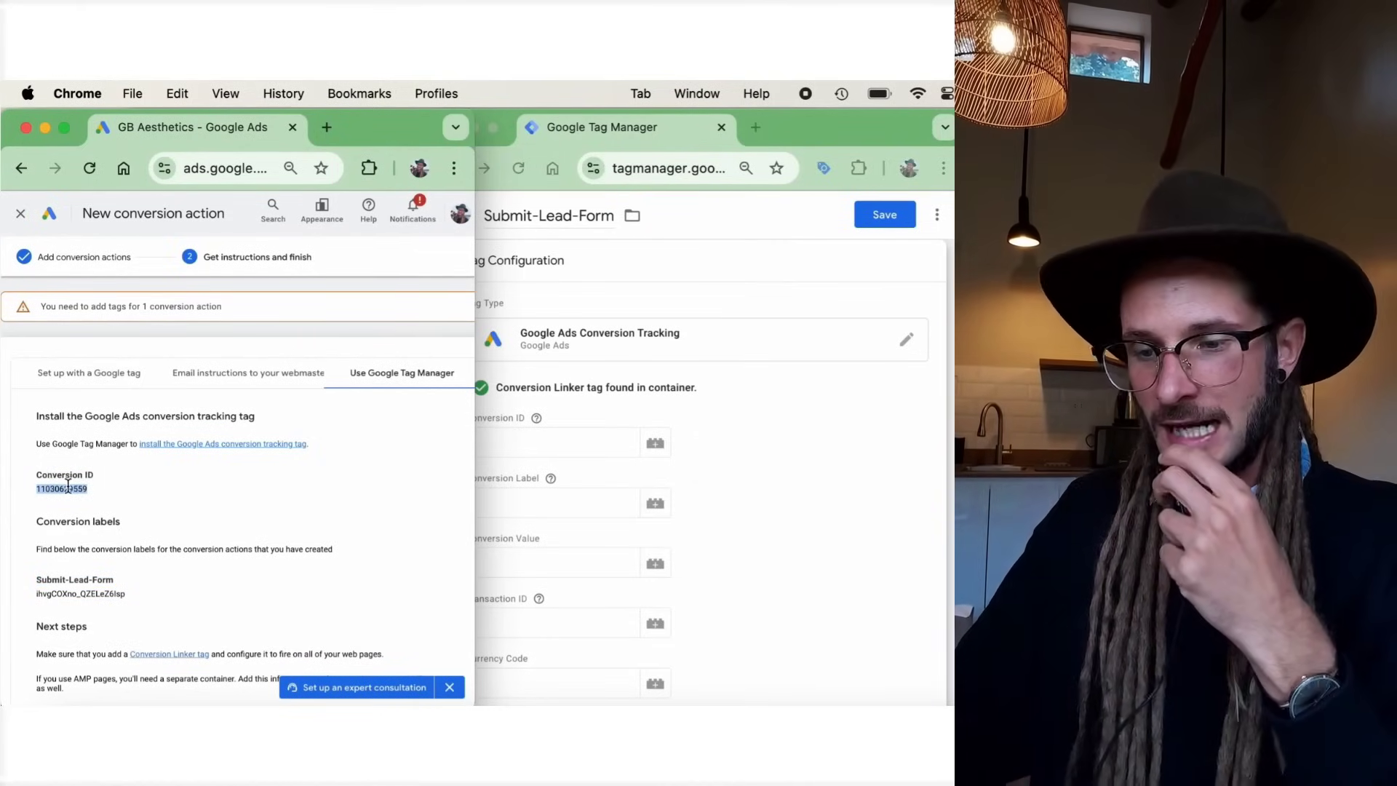
pyautogui.click(677, 421)
pyautogui.click(568, 444)
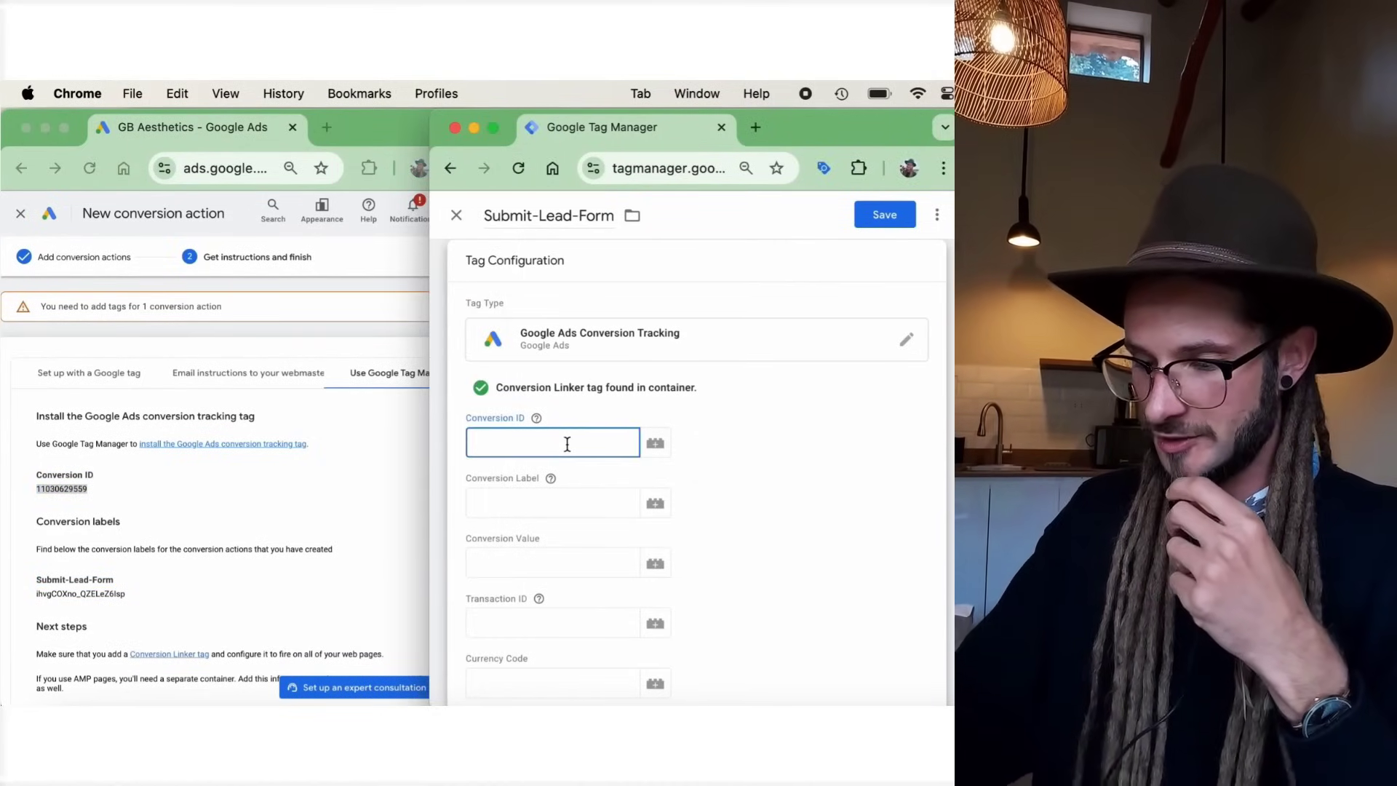
# Paste the Google Ads conversion ID and Submit-Lead-Form conversion label into the tag's fields
pyautogui.press('super+v')
pyautogui.click(95, 595)
pyautogui.doubleClick(97, 595)
pyautogui.press('super+c')
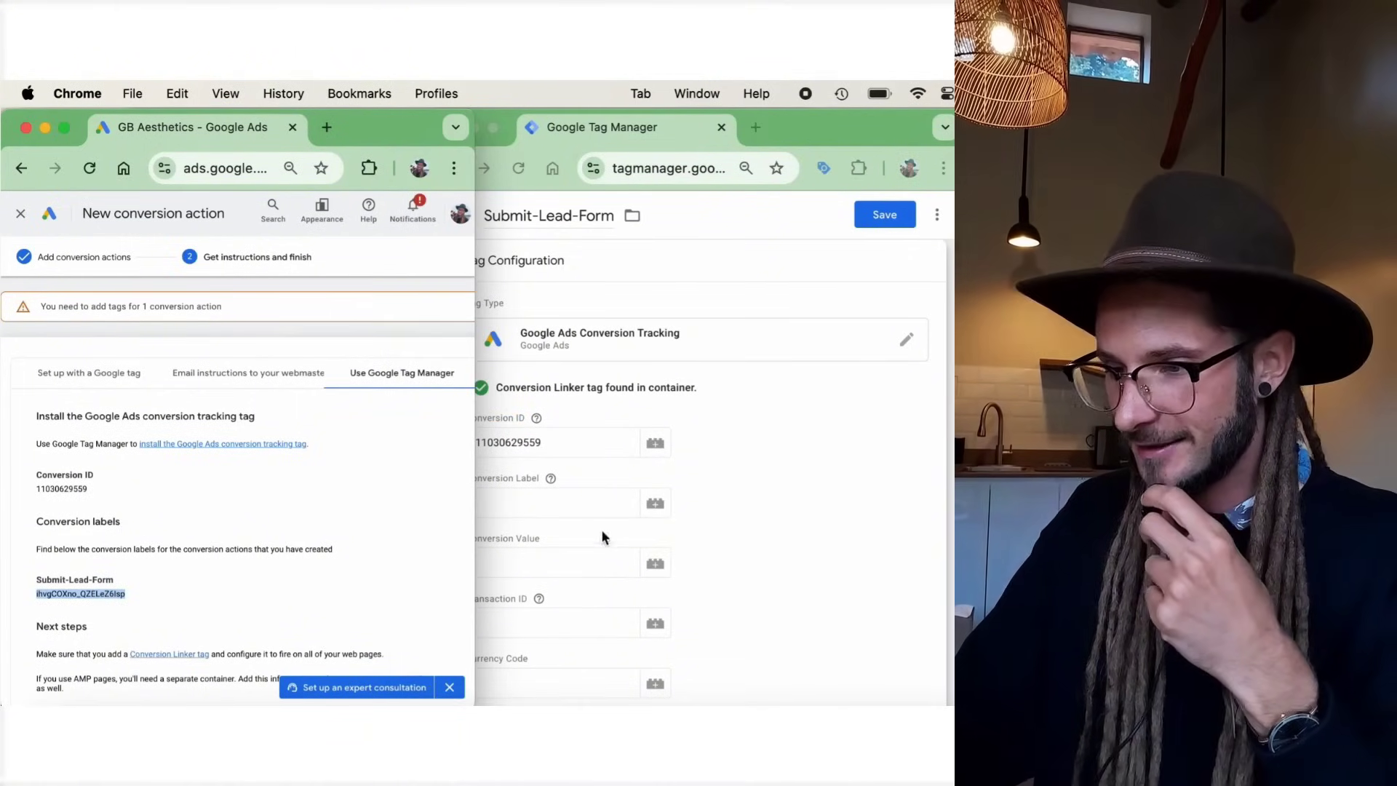
pyautogui.click(602, 535)
pyautogui.click(574, 491)
pyautogui.press('super+v')
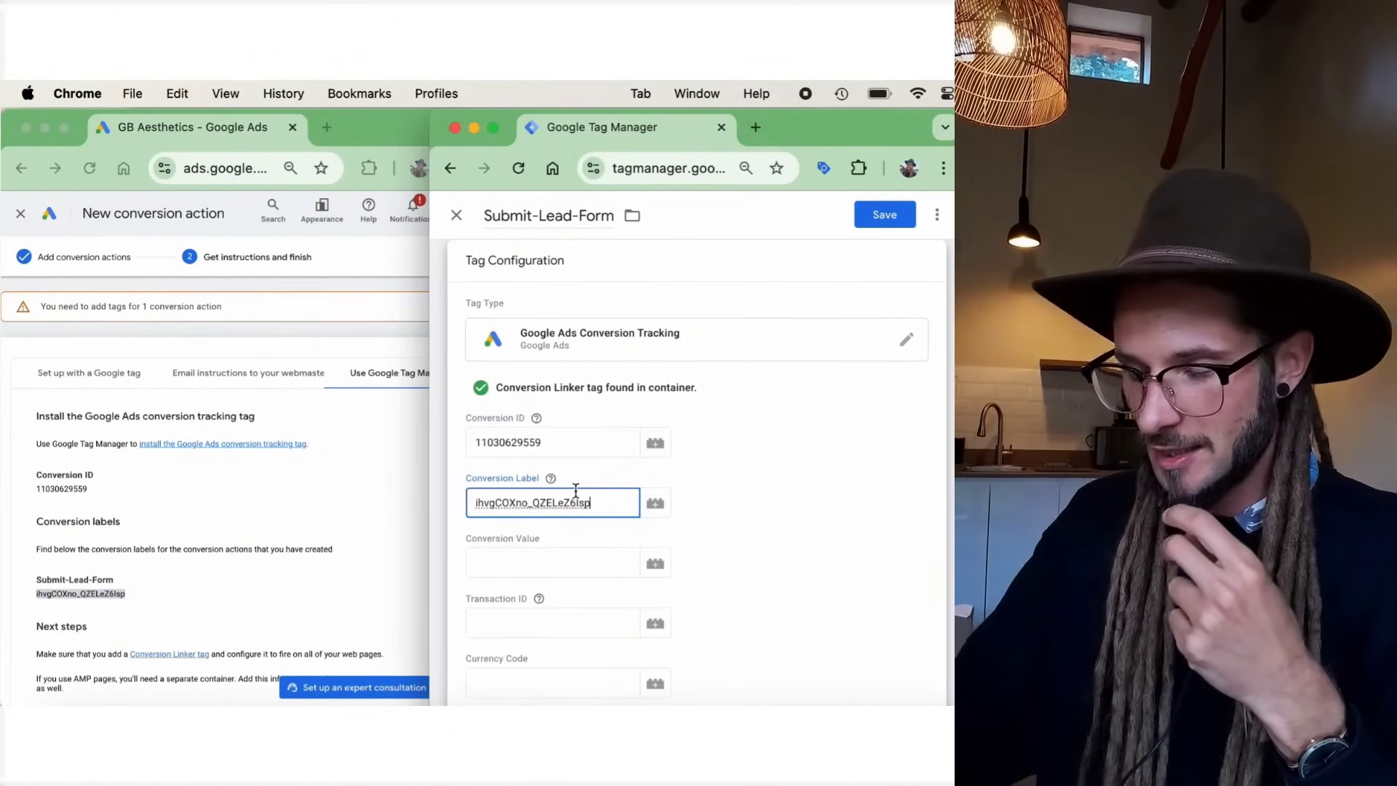
pyautogui.click(83, 592)
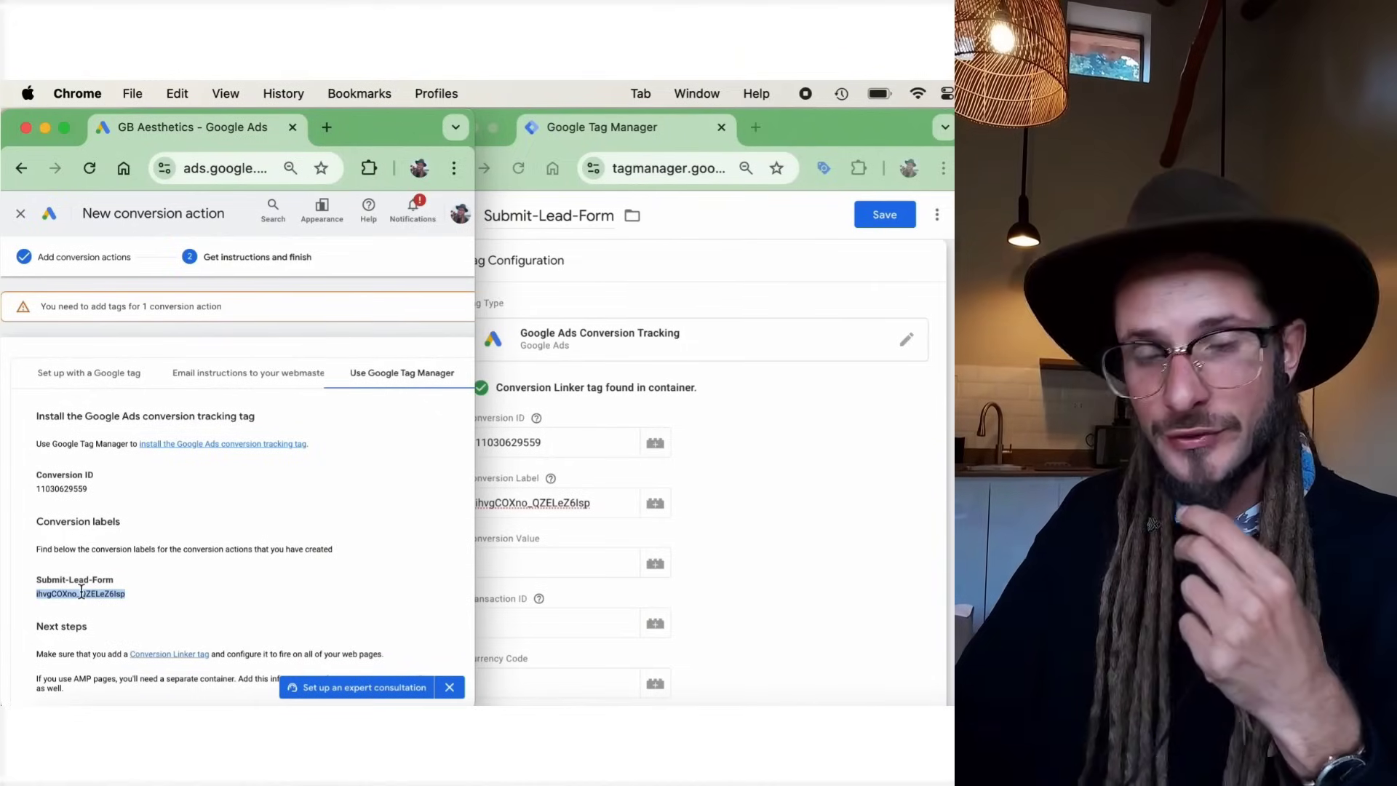
pyautogui.moveTo(33, 576); pyautogui.dragTo(135, 603)
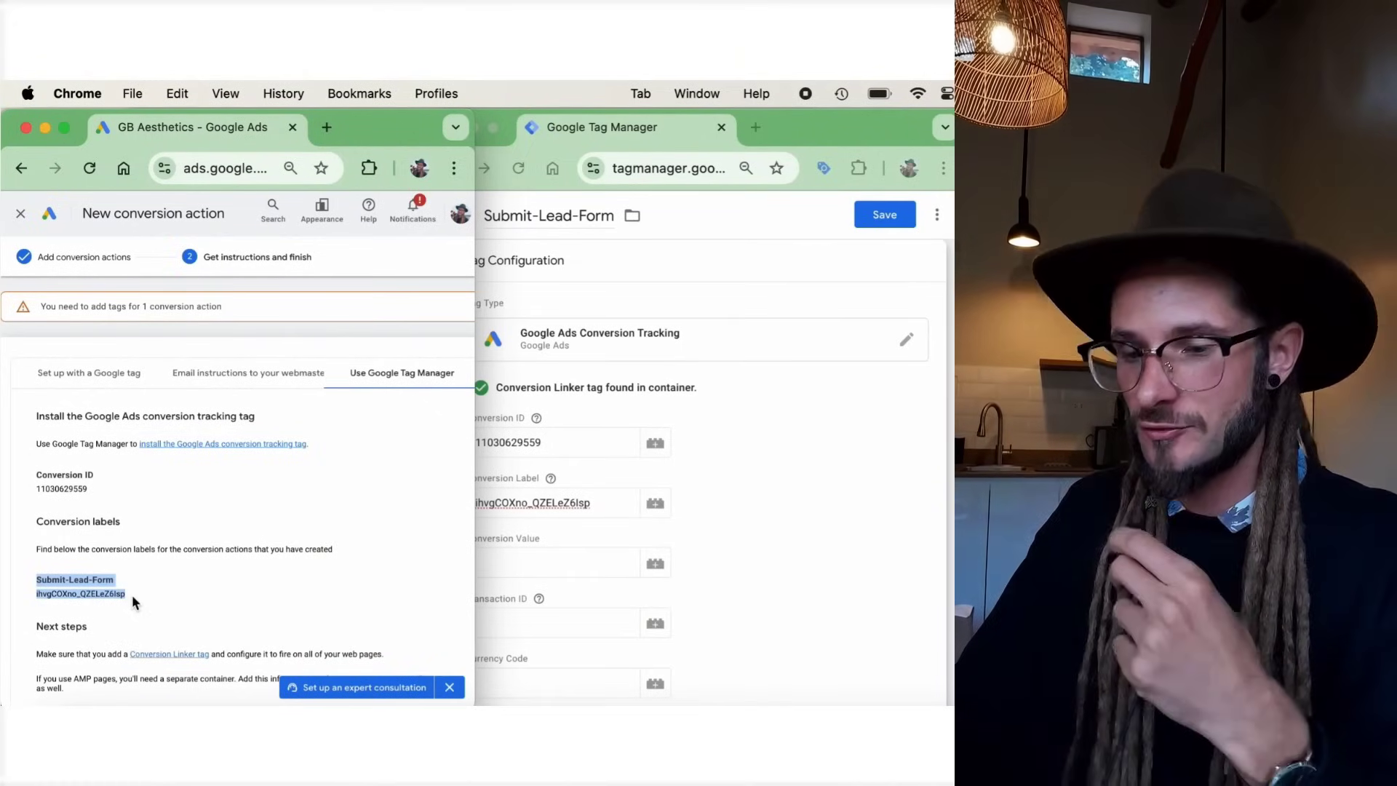
pyautogui.doubleClick(132, 595)
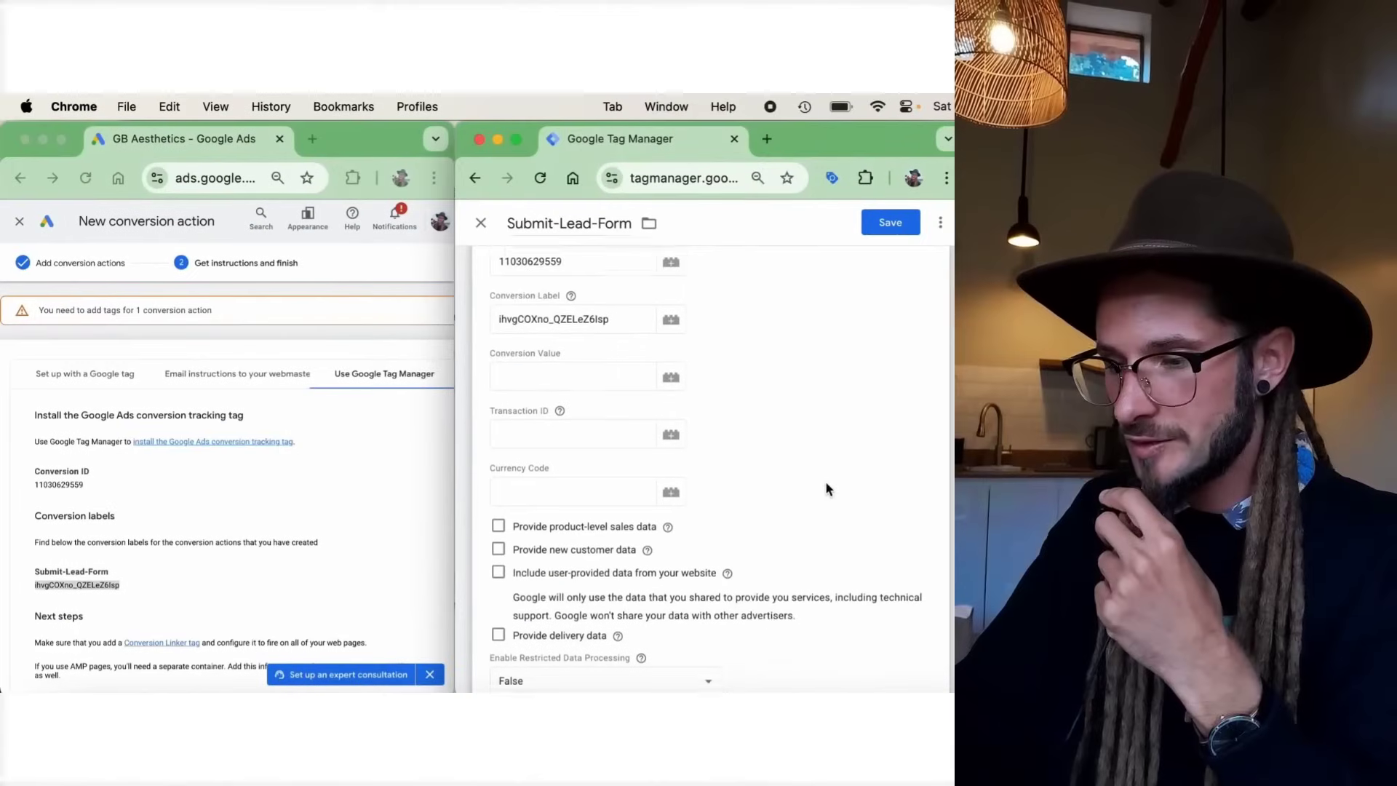
# Tick 'Include user-provided data from your website' and select the {{User-Provided Data}} variable
pyautogui.scroll(-3, 825, 485)
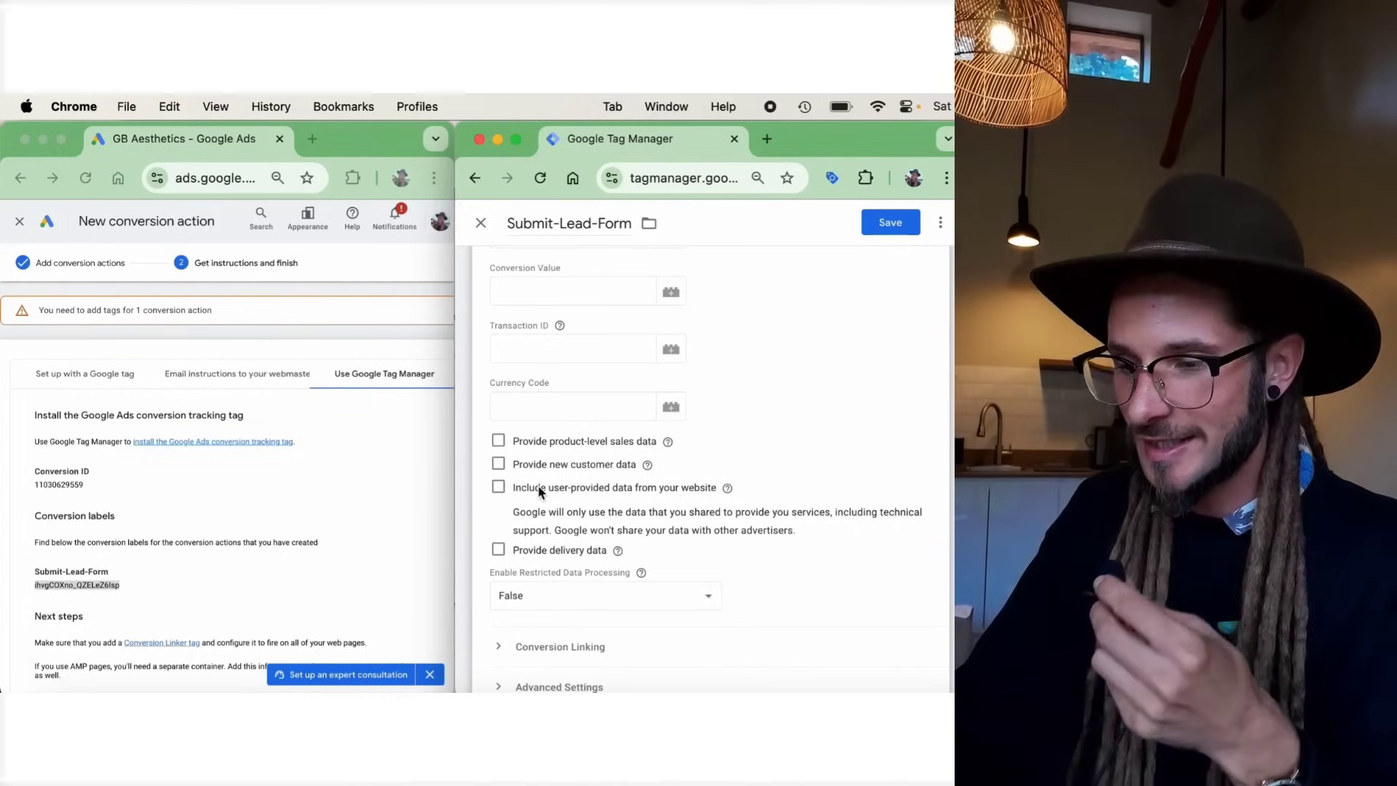
pyautogui.click(499, 488)
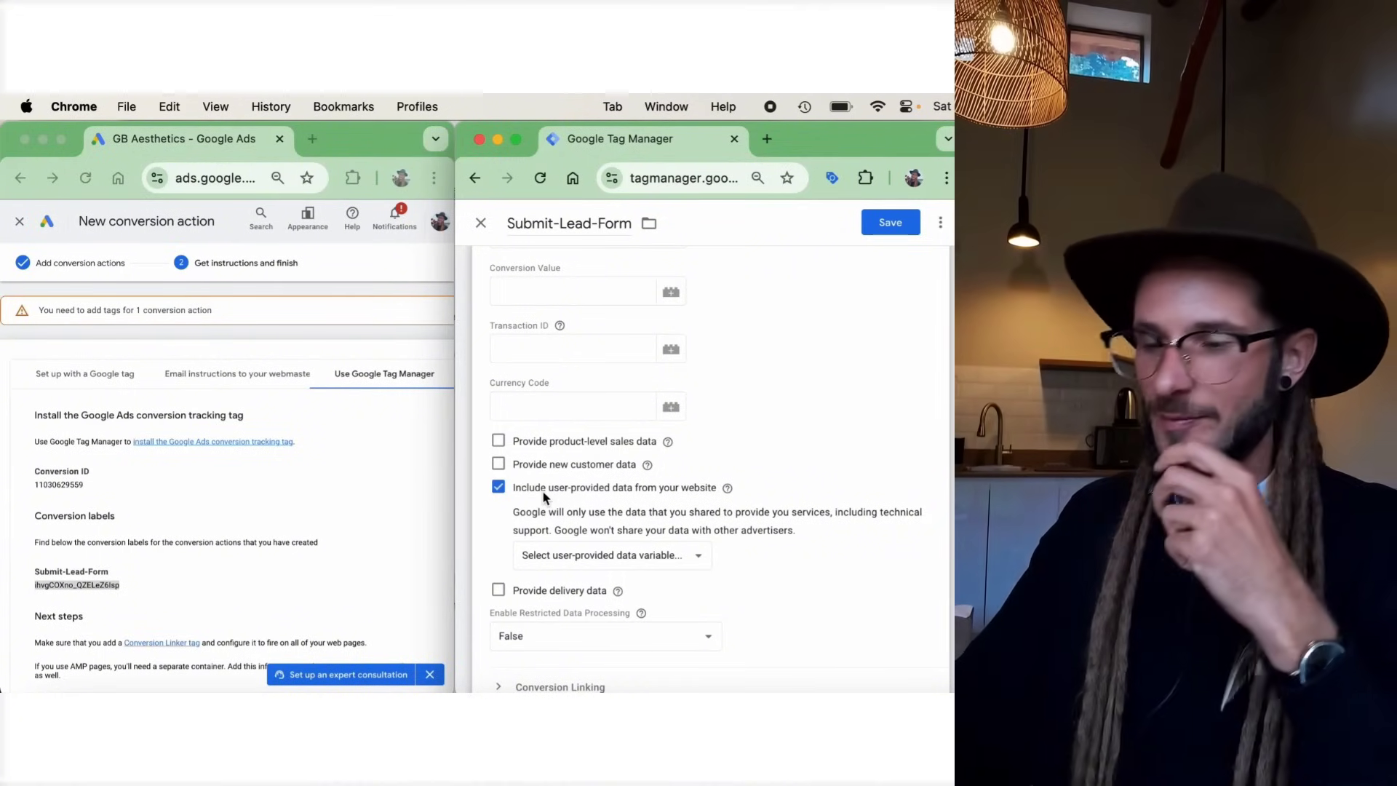
pyautogui.click(574, 555)
pyautogui.click(577, 574)
pyautogui.scroll(3, 821, 539)
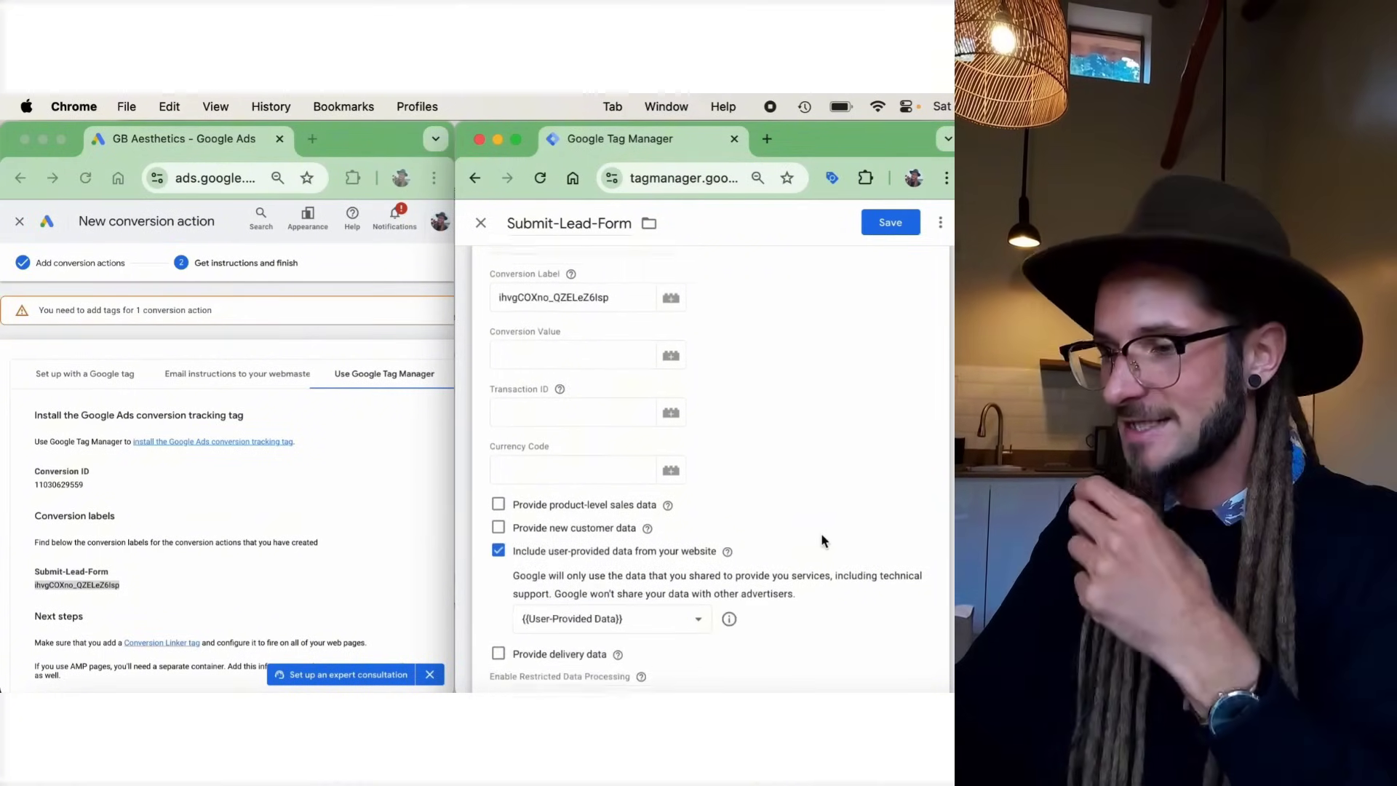
pyautogui.scroll(-5, 822, 540)
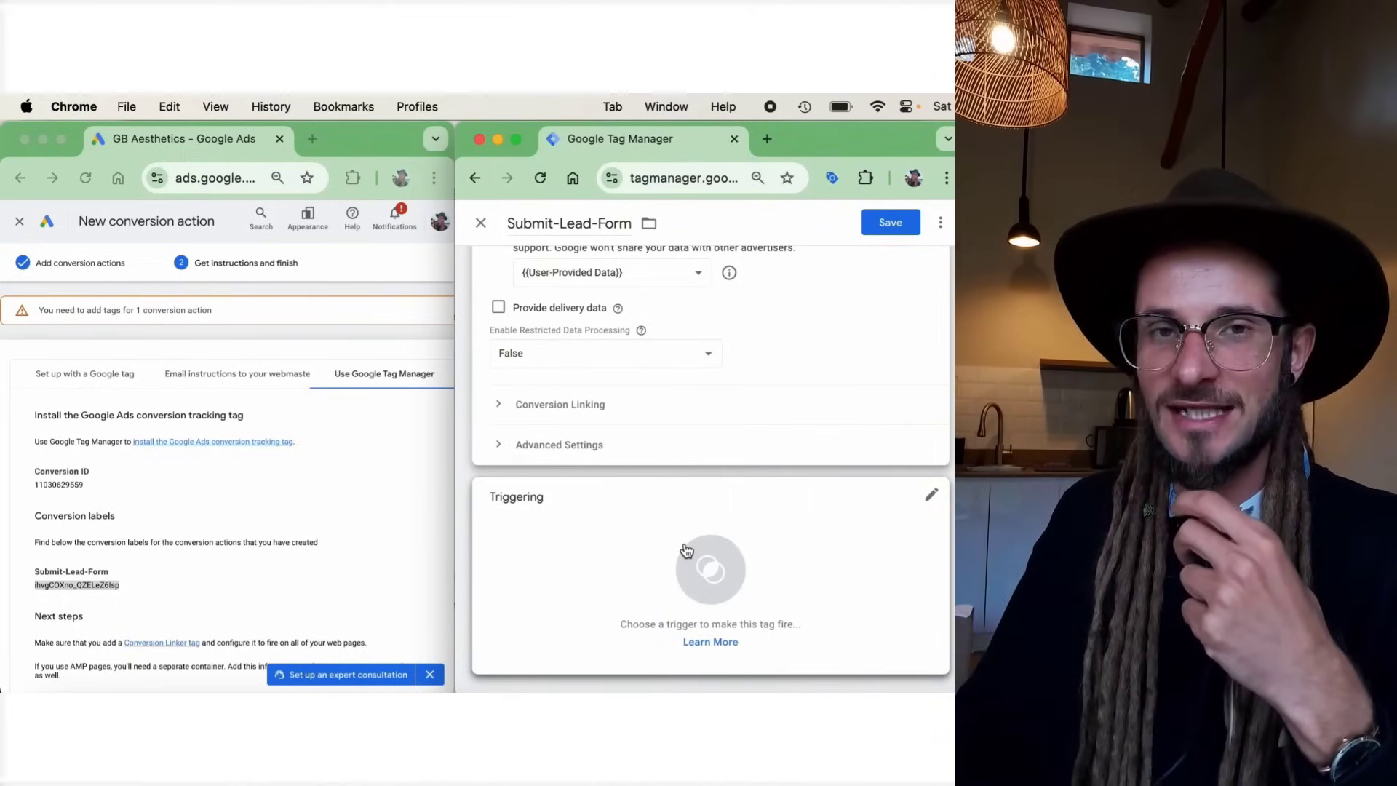
# Add a new trigger to the tag and name it Submit-Lead-Form
pyautogui.click(689, 558)
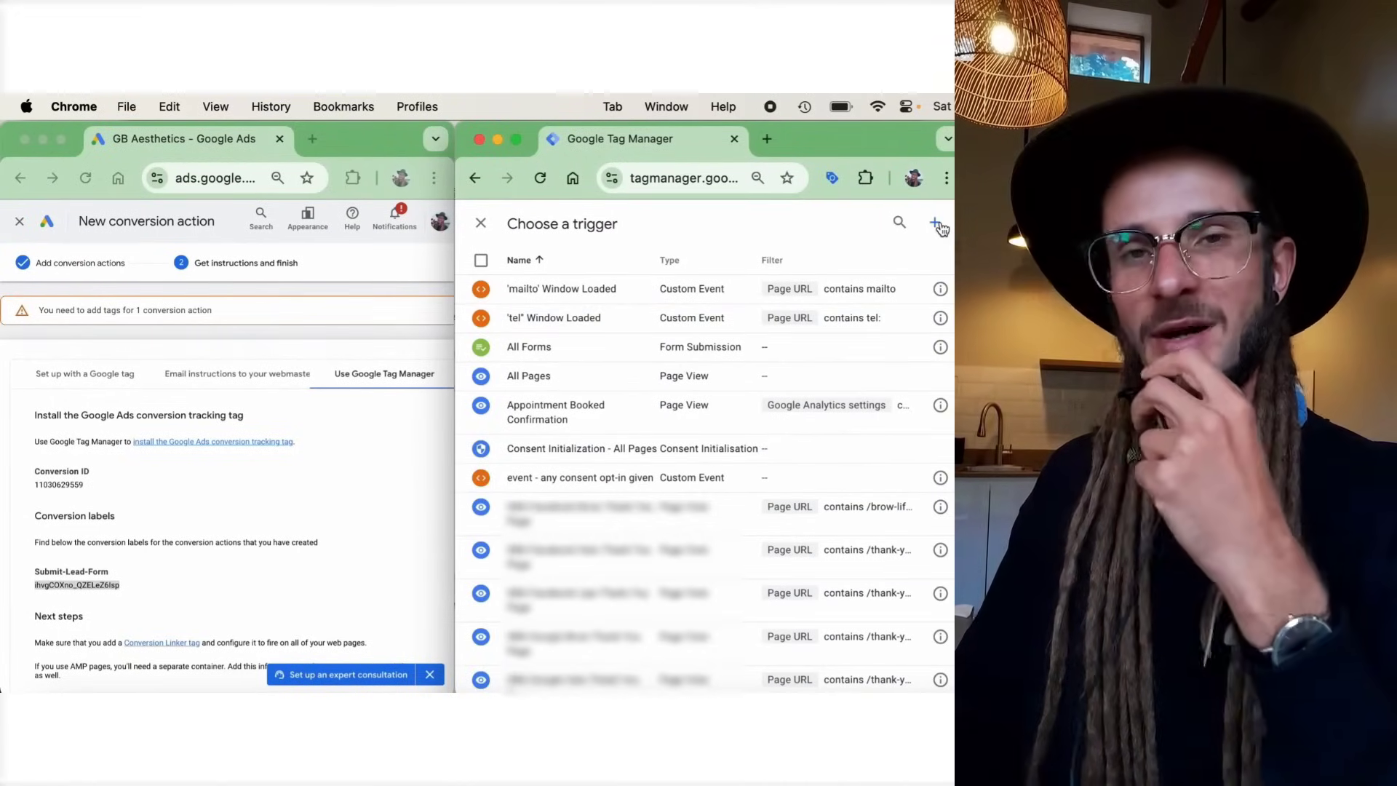
pyautogui.click(939, 226)
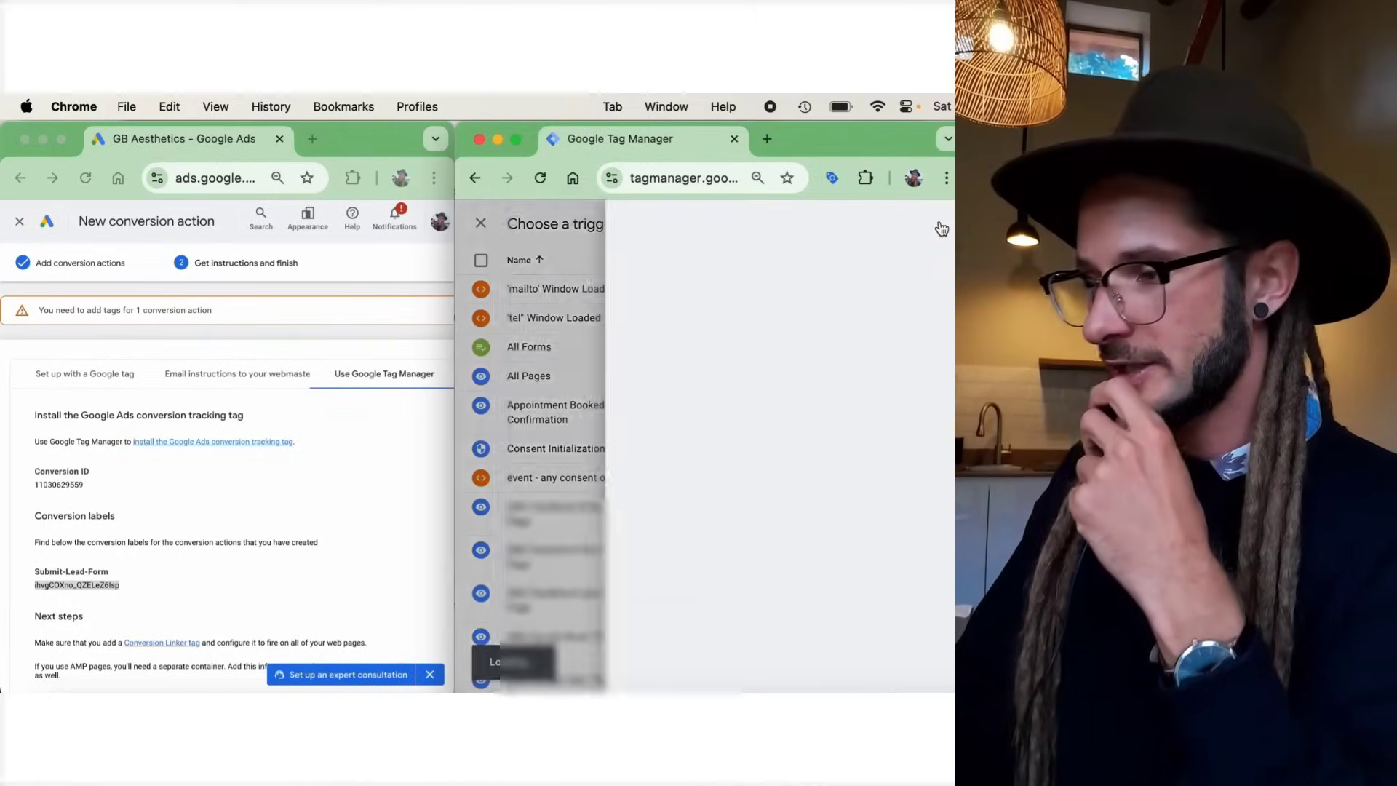
pyautogui.click(545, 224)
pyautogui.moveTo(109, 572); pyautogui.dragTo(2, 574)
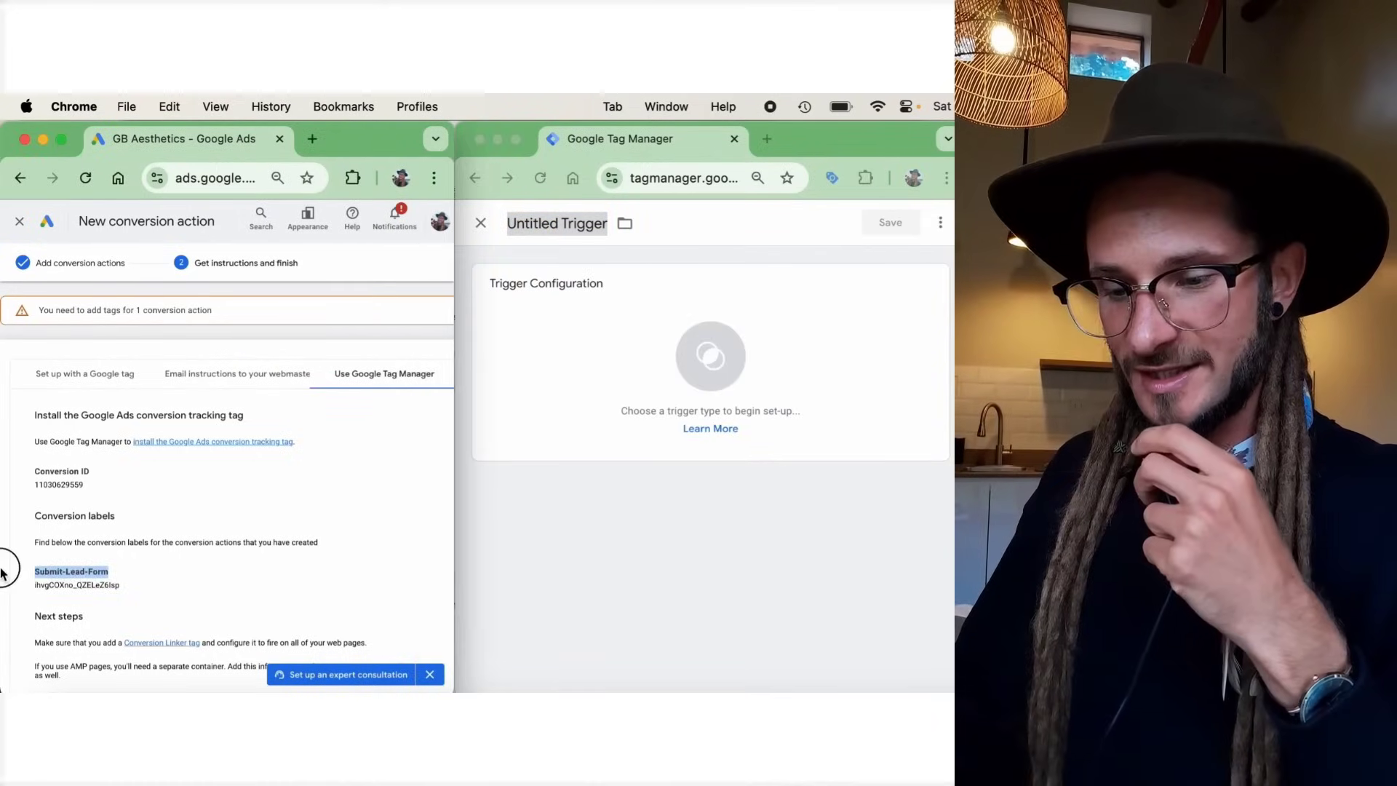
pyautogui.press('super+c')
pyautogui.click(580, 218)
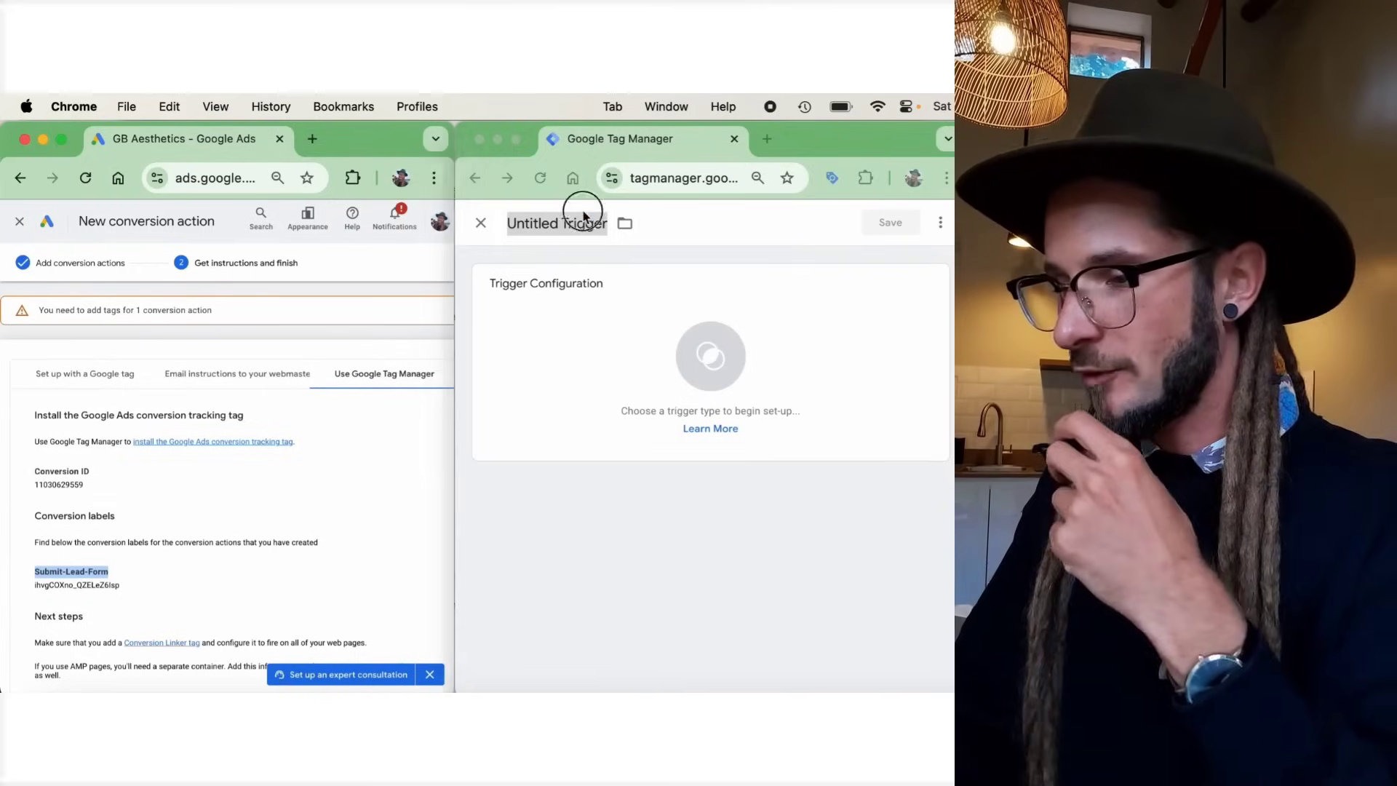
pyautogui.press('super+v')
pyautogui.press('Return')
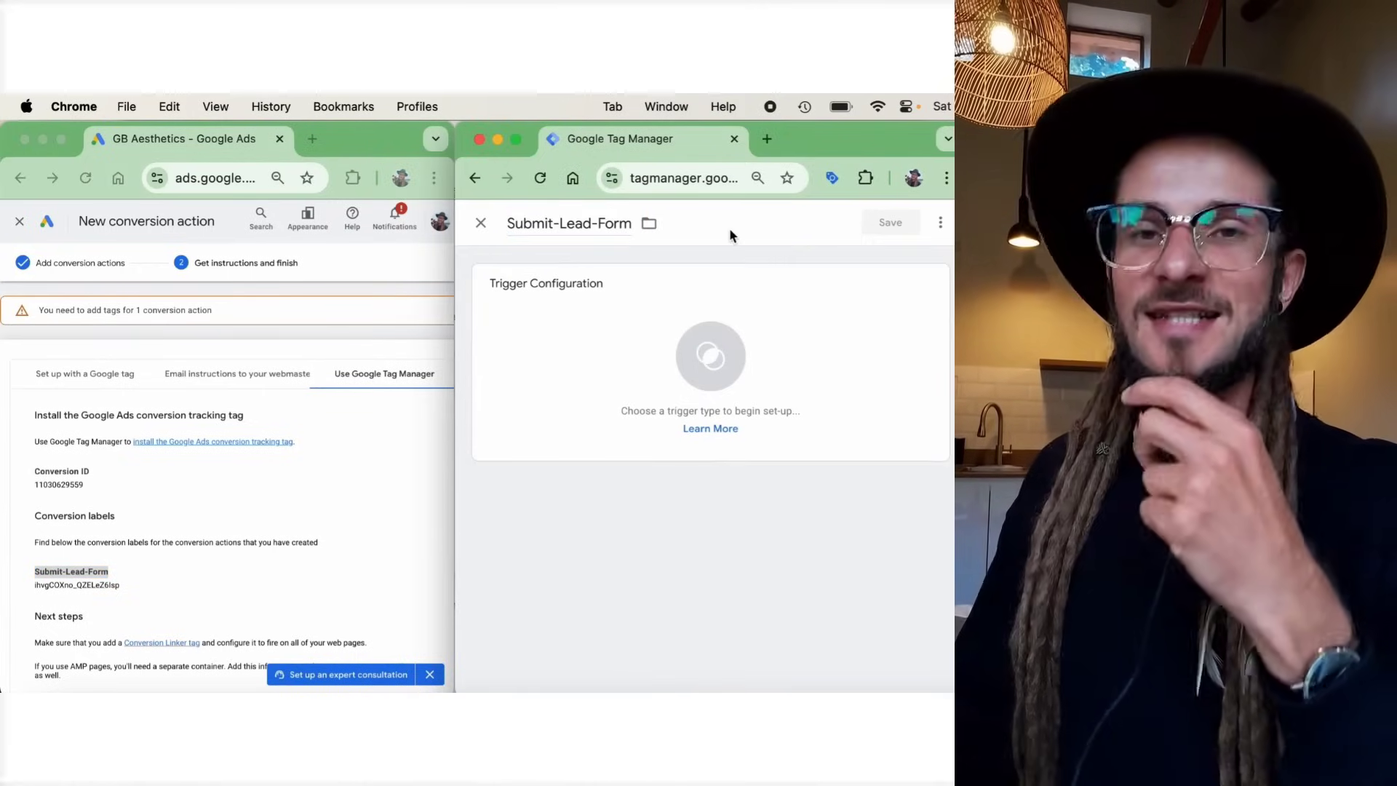
pyautogui.tripleClick(592, 222)
pyautogui.click(680, 258)
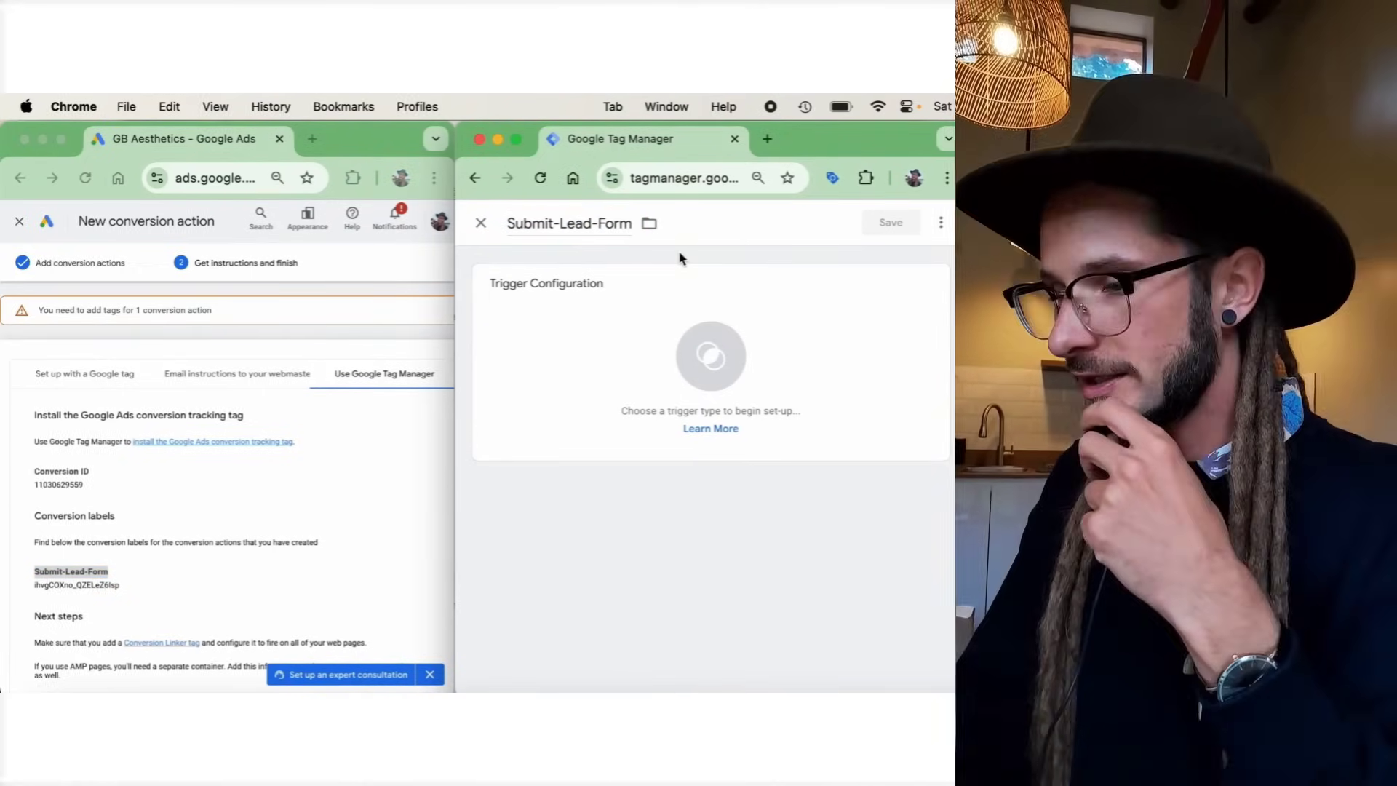
# Make it a Form Submission trigger on Some Forms where Page URL contains the heyhalo site address
pyautogui.click(592, 345)
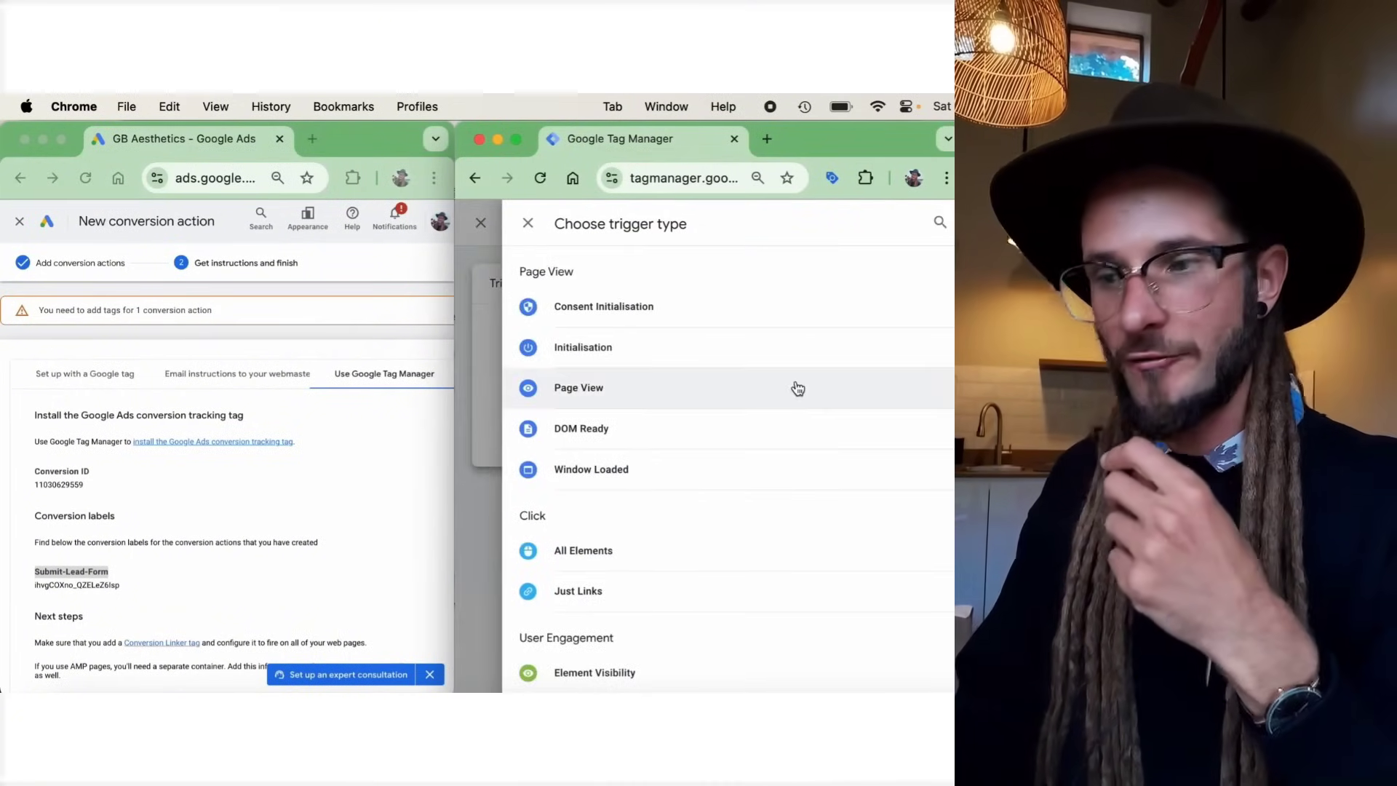
pyautogui.scroll(-3, 794, 382)
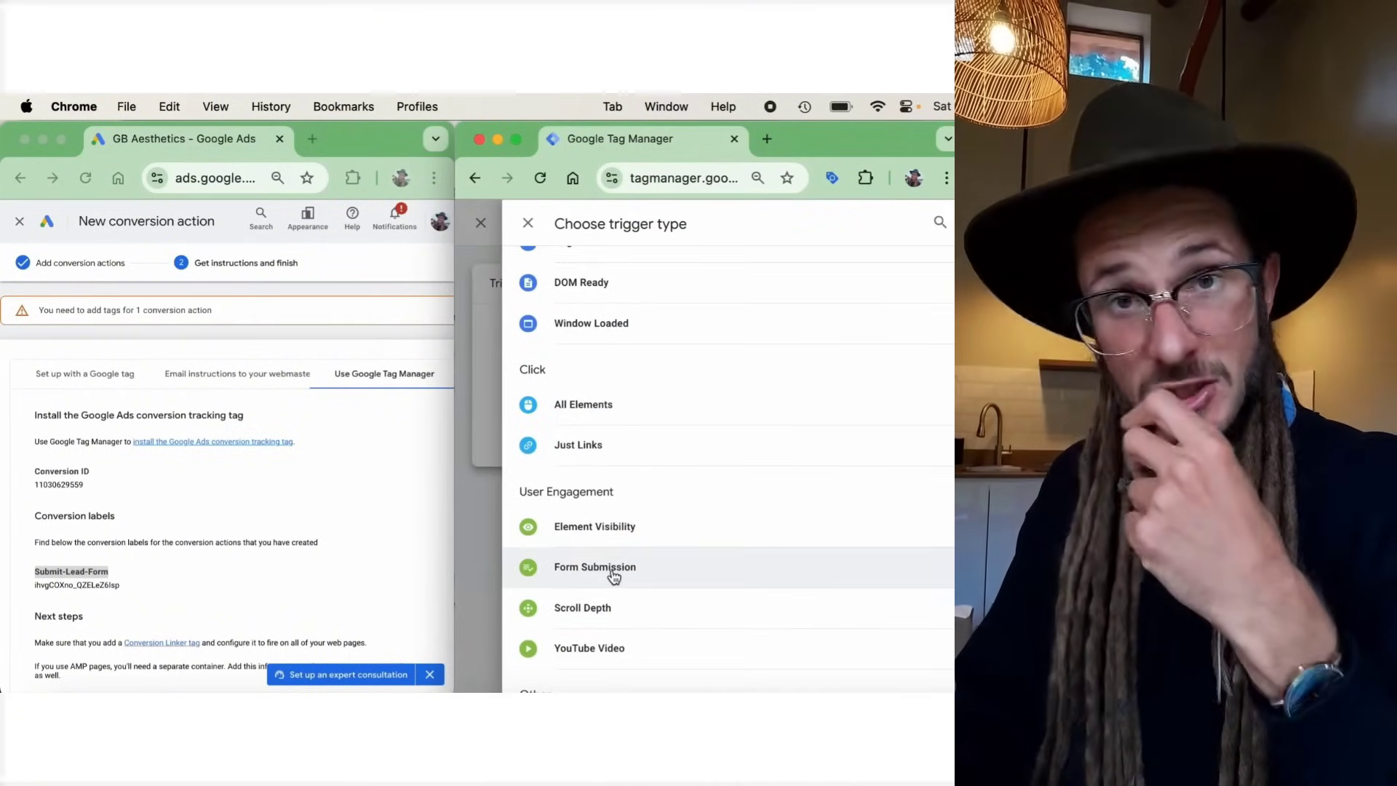
pyautogui.click(613, 571)
pyautogui.click(608, 480)
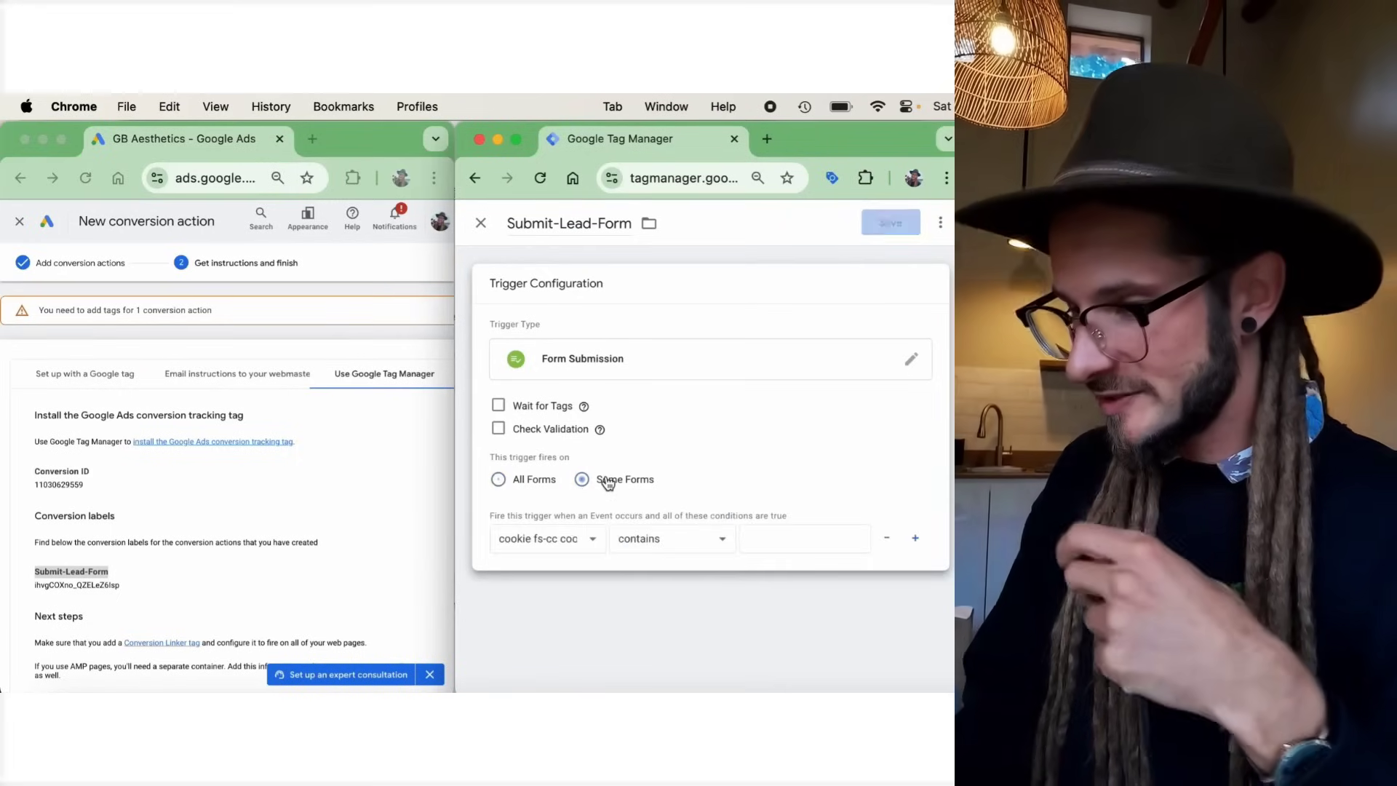
pyautogui.click(585, 538)
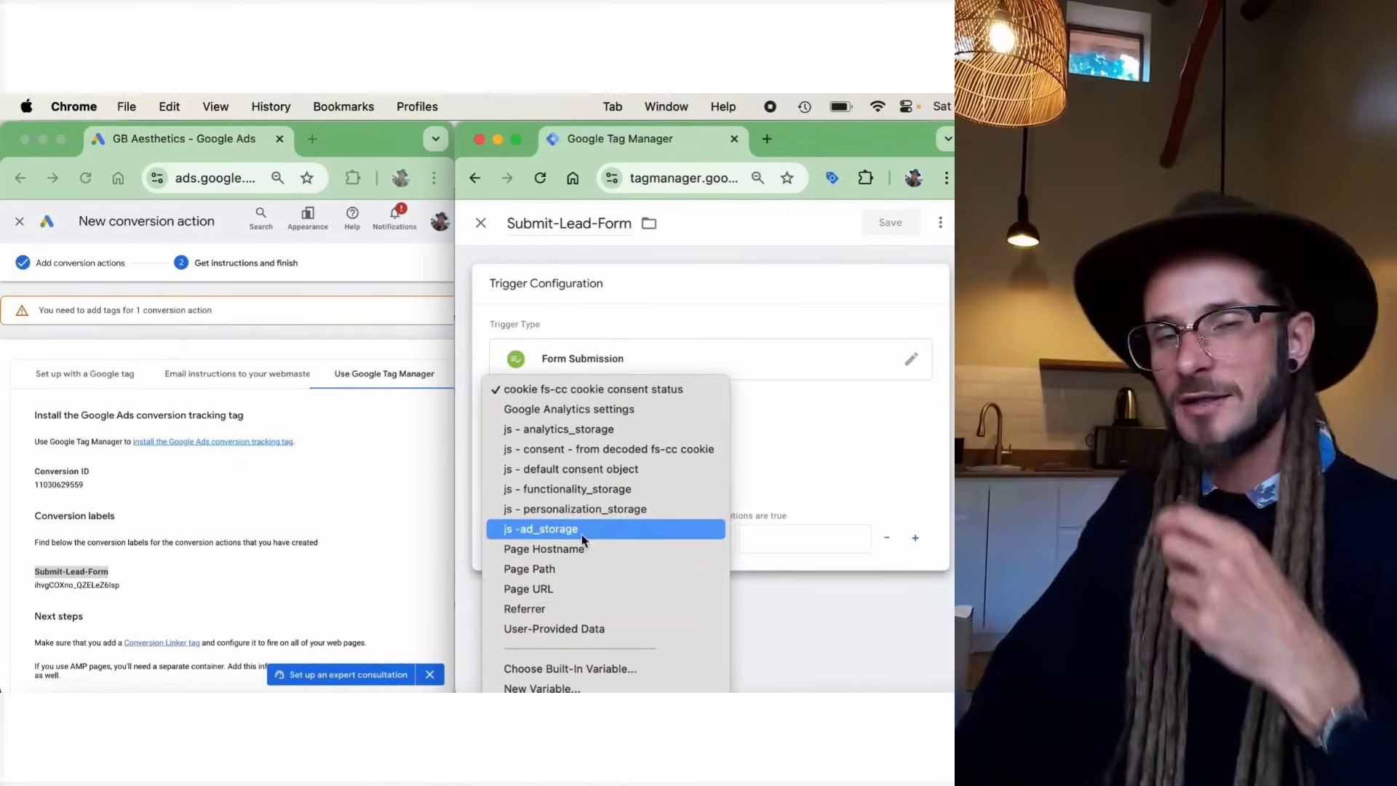
pyautogui.click(552, 588)
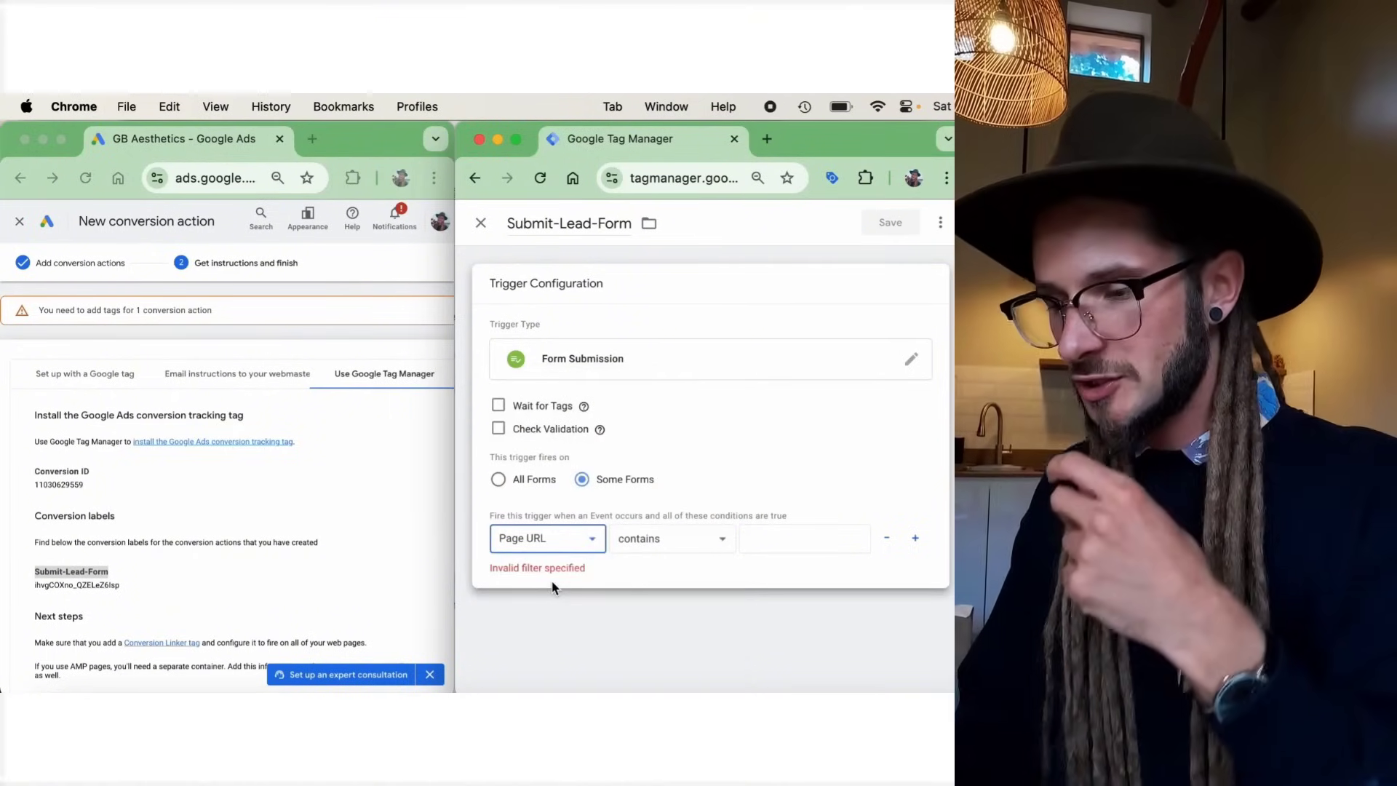
pyautogui.click(847, 535)
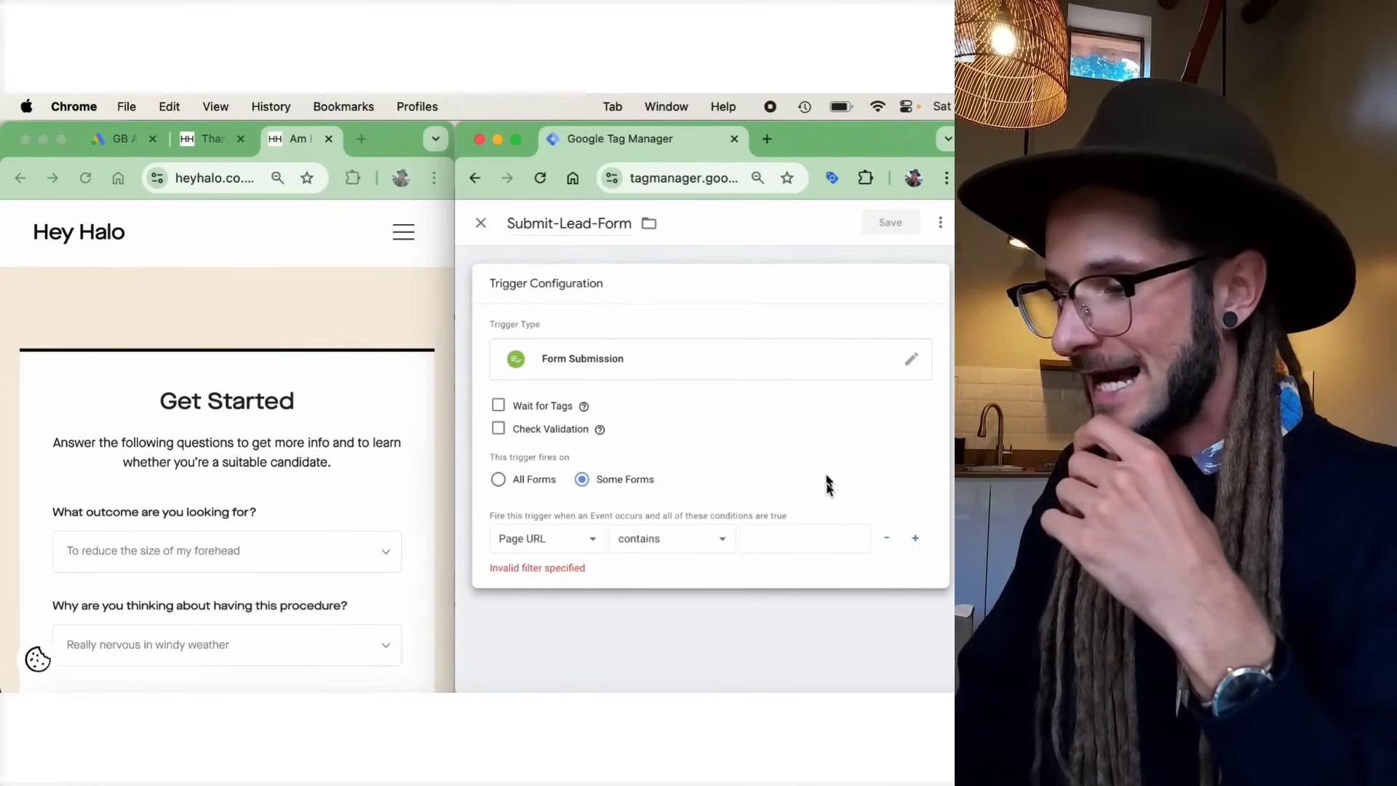
pyautogui.click(784, 545)
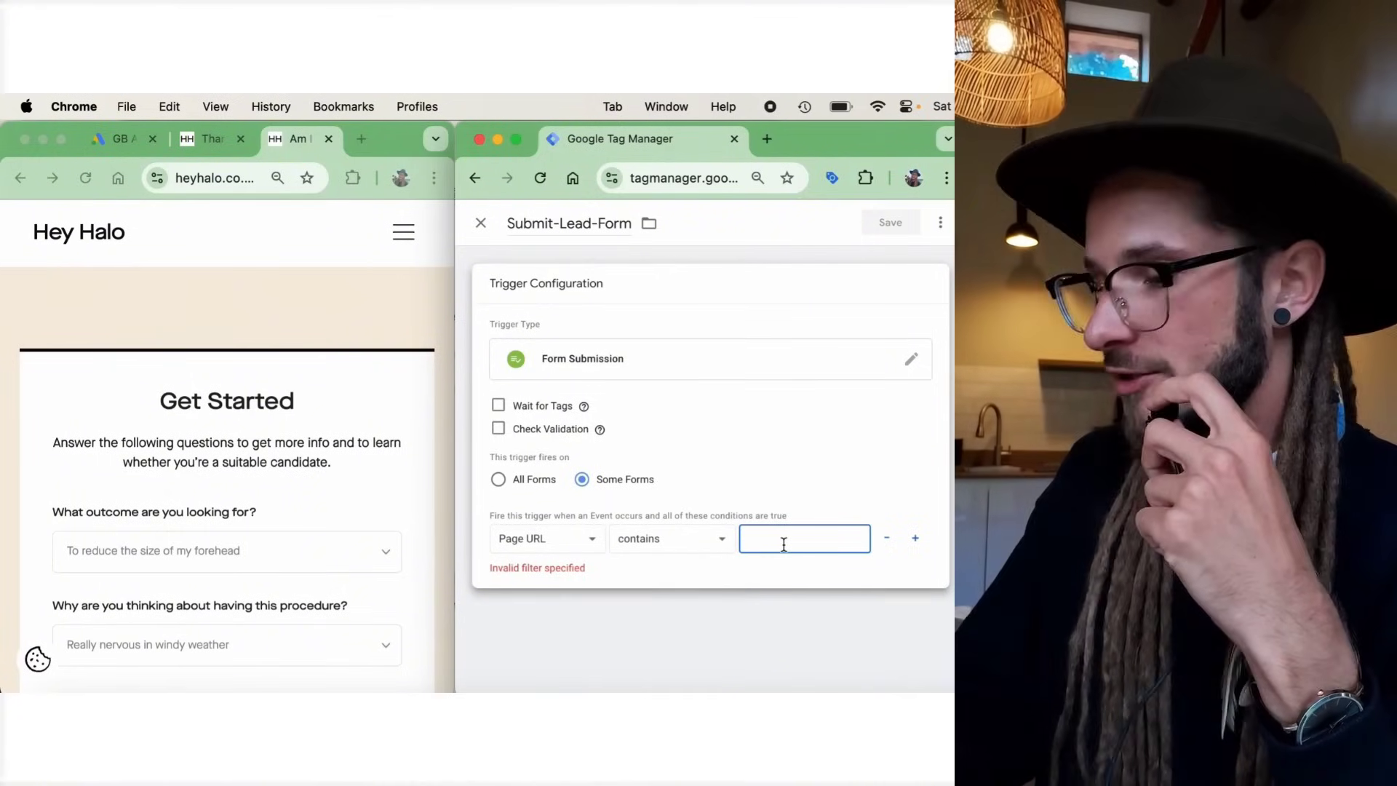
pyautogui.press('super+v')
pyautogui.click(799, 506)
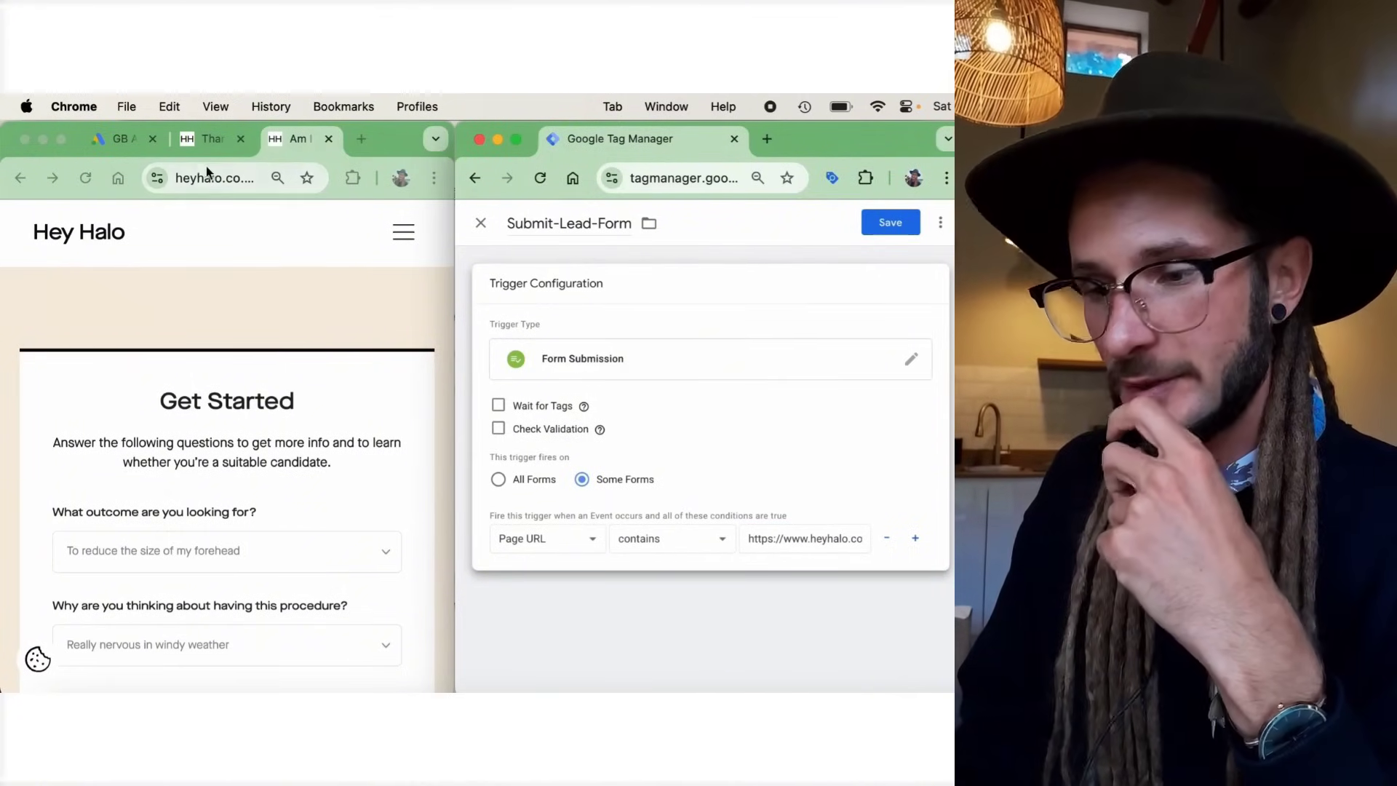
pyautogui.click(215, 178)
pyautogui.click(910, 252)
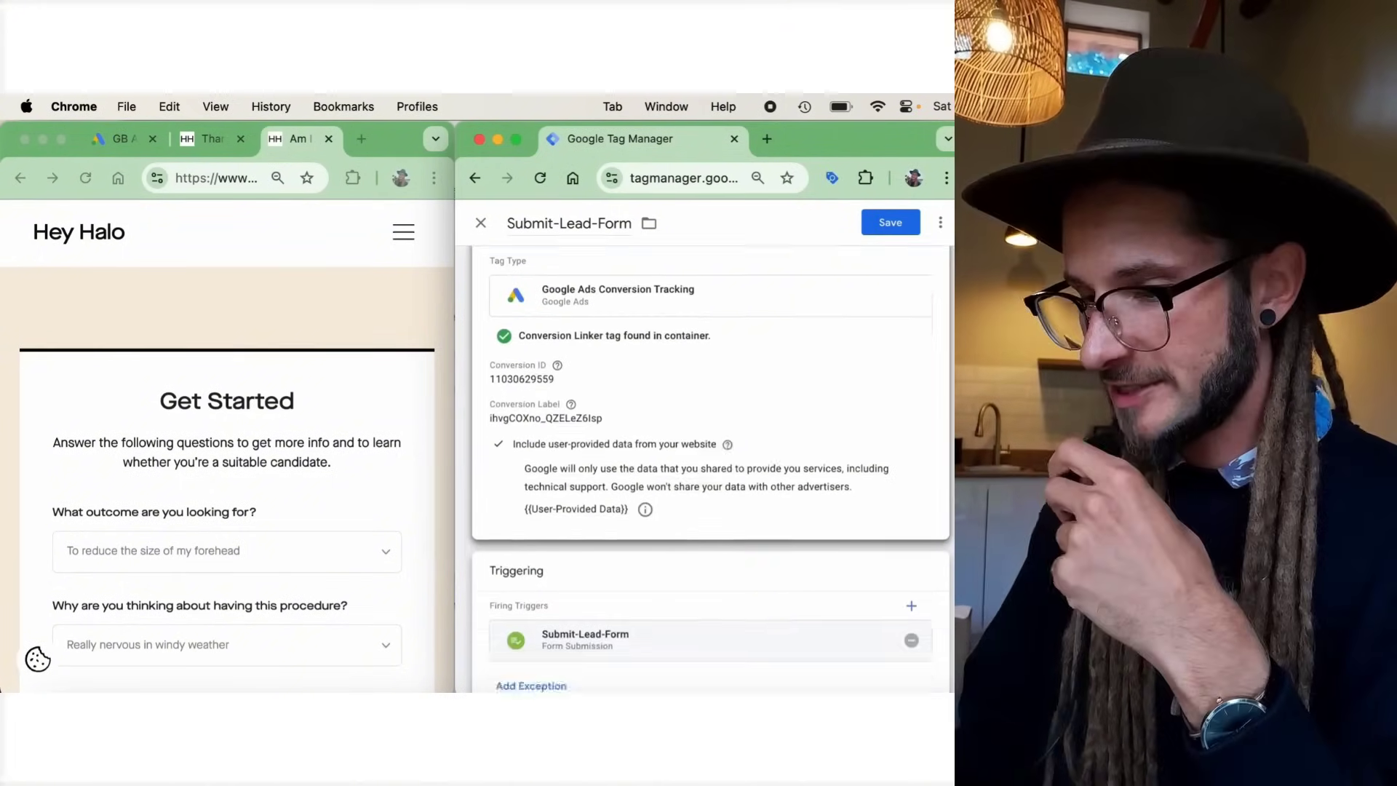
pyautogui.scroll(1, 726, 478)
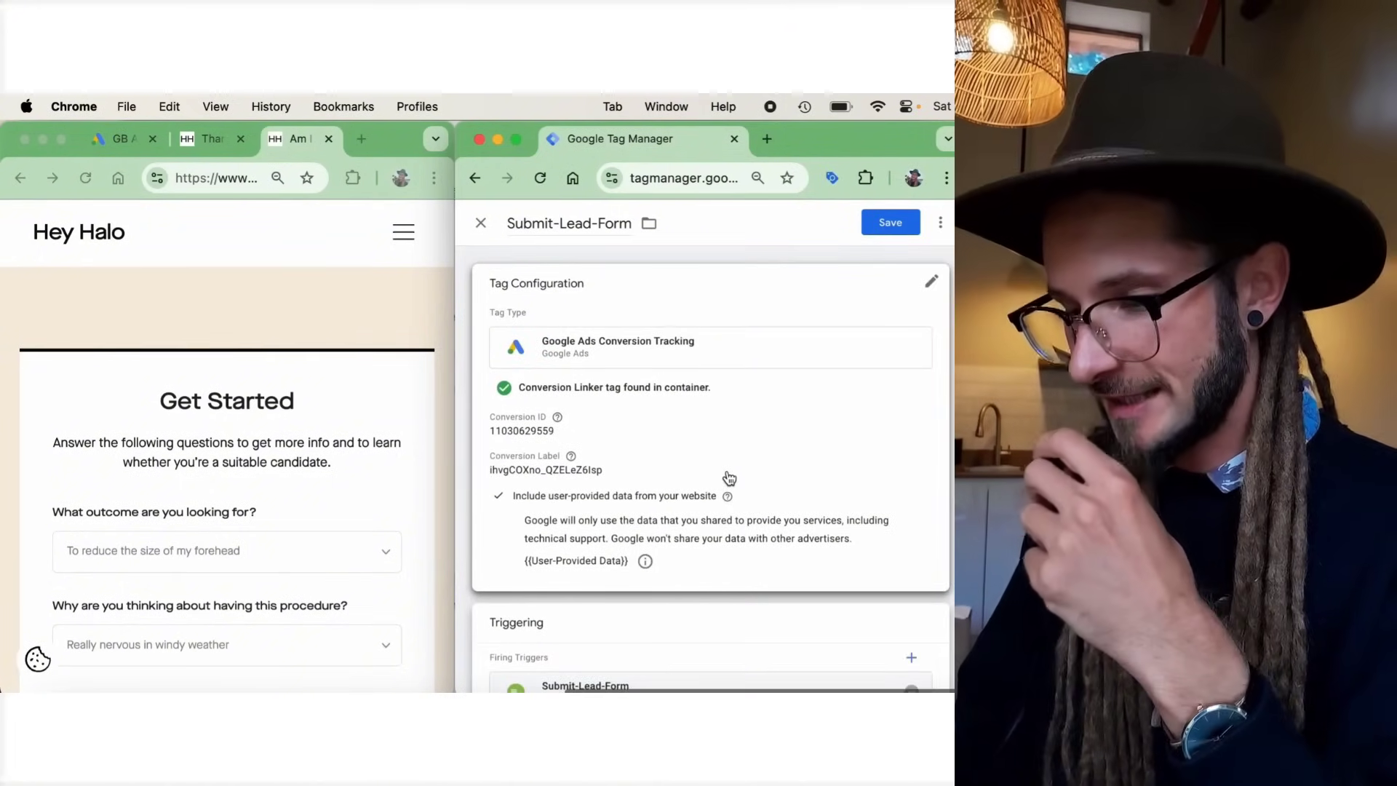
# Change the Submit-Lead-Form trigger type to Page View, keeping the Page URL contains condition
pyautogui.scroll(-3, 729, 478)
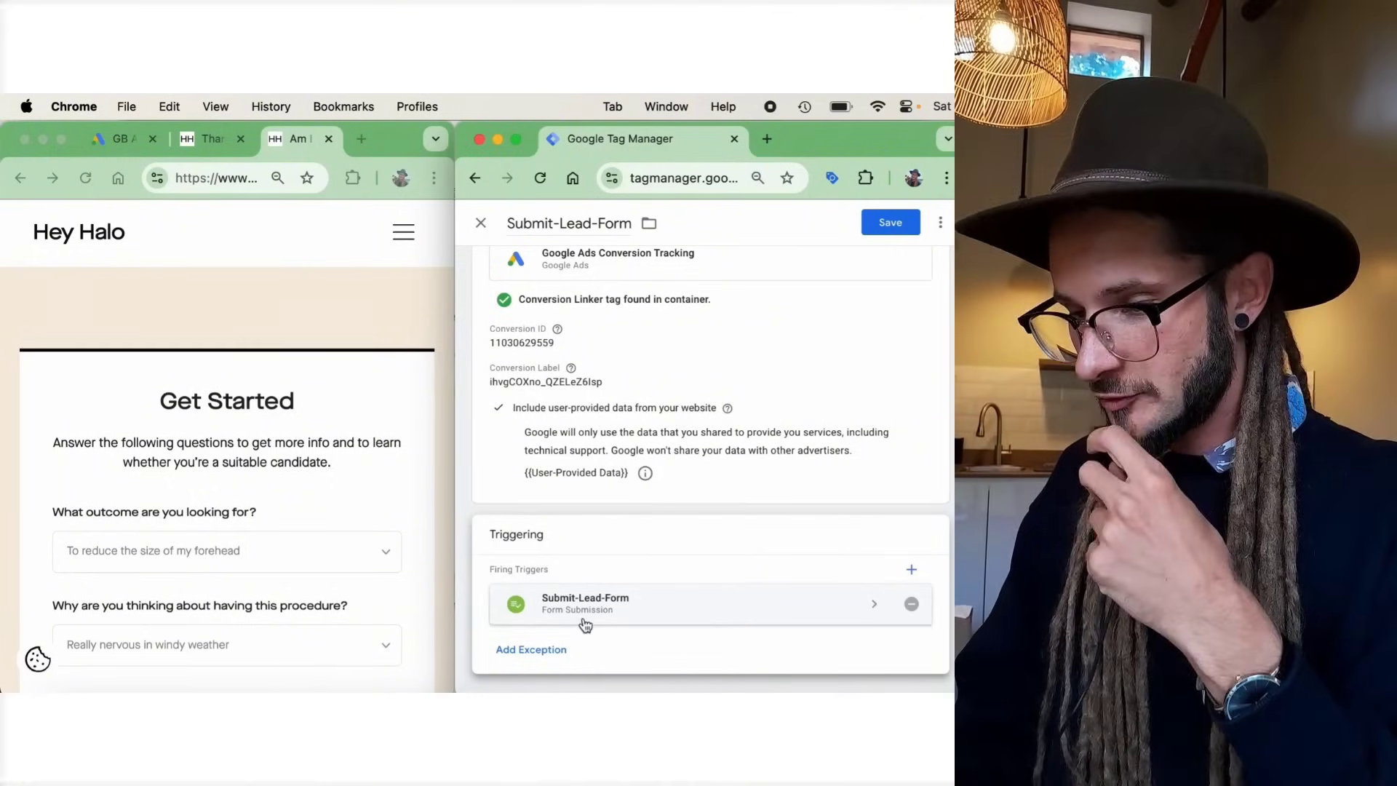
pyautogui.click(583, 620)
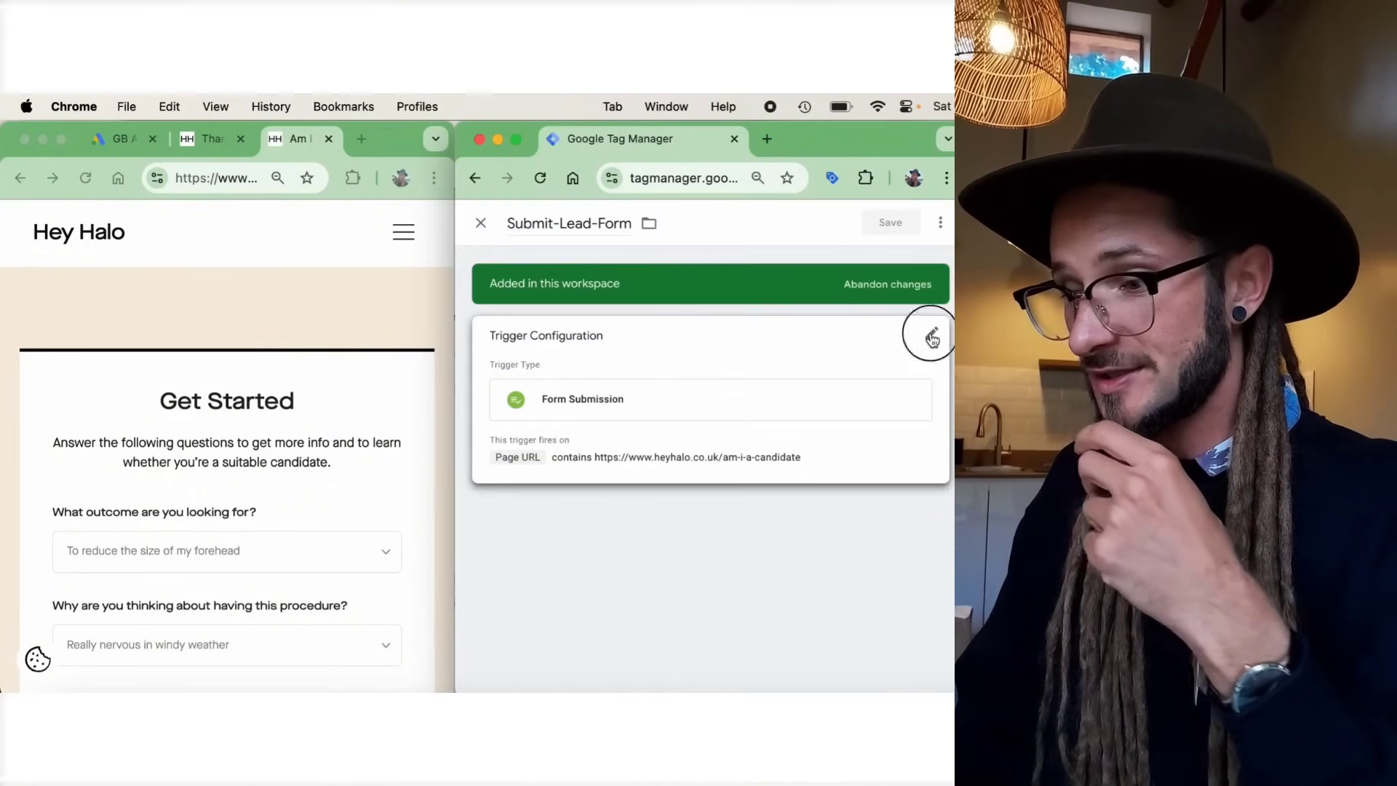
pyautogui.click(939, 338)
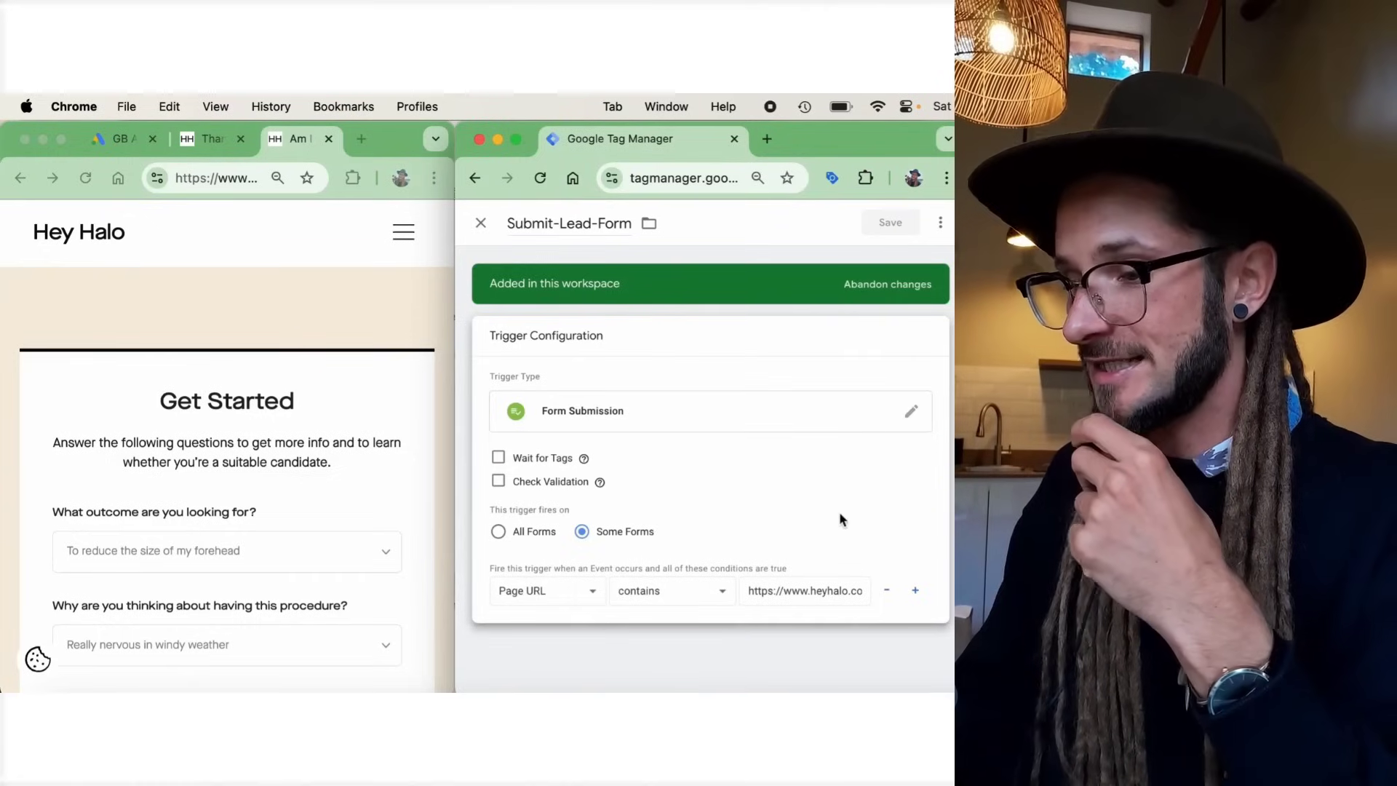
pyautogui.click(648, 404)
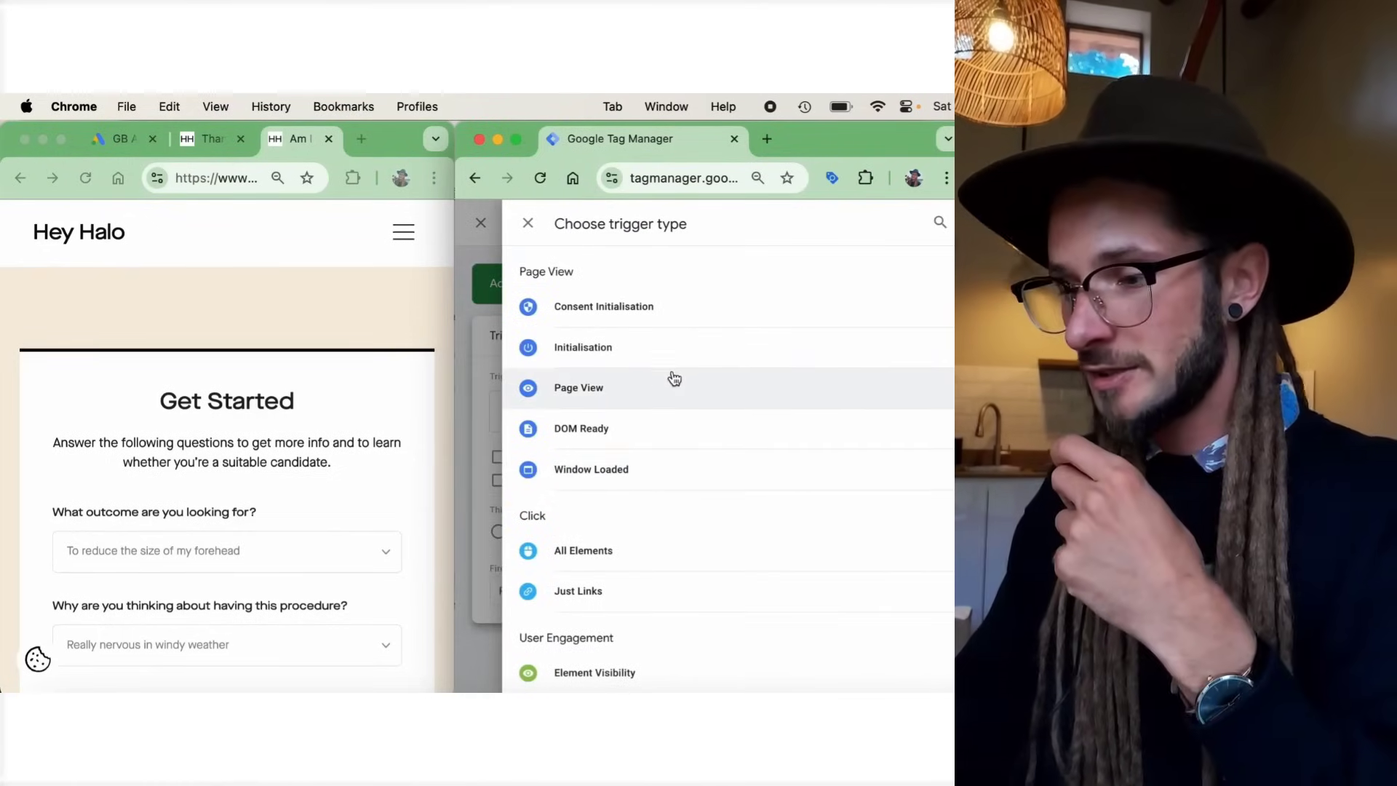
pyautogui.click(659, 387)
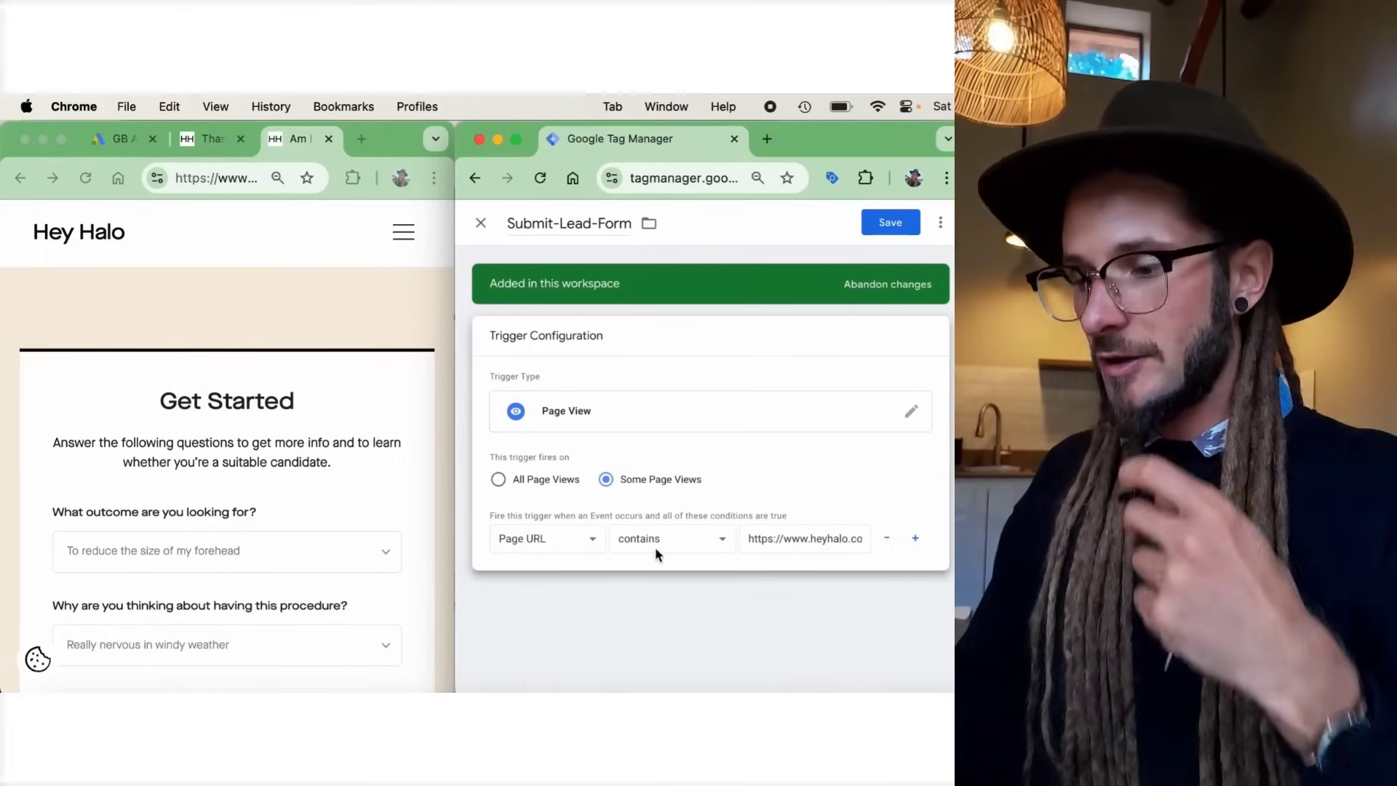
pyautogui.click(655, 547)
pyautogui.click(724, 465)
# Replace the condition value with the /thank-you page URL and save the trigger and tag
pyautogui.moveTo(791, 544); pyautogui.dragTo(906, 550)
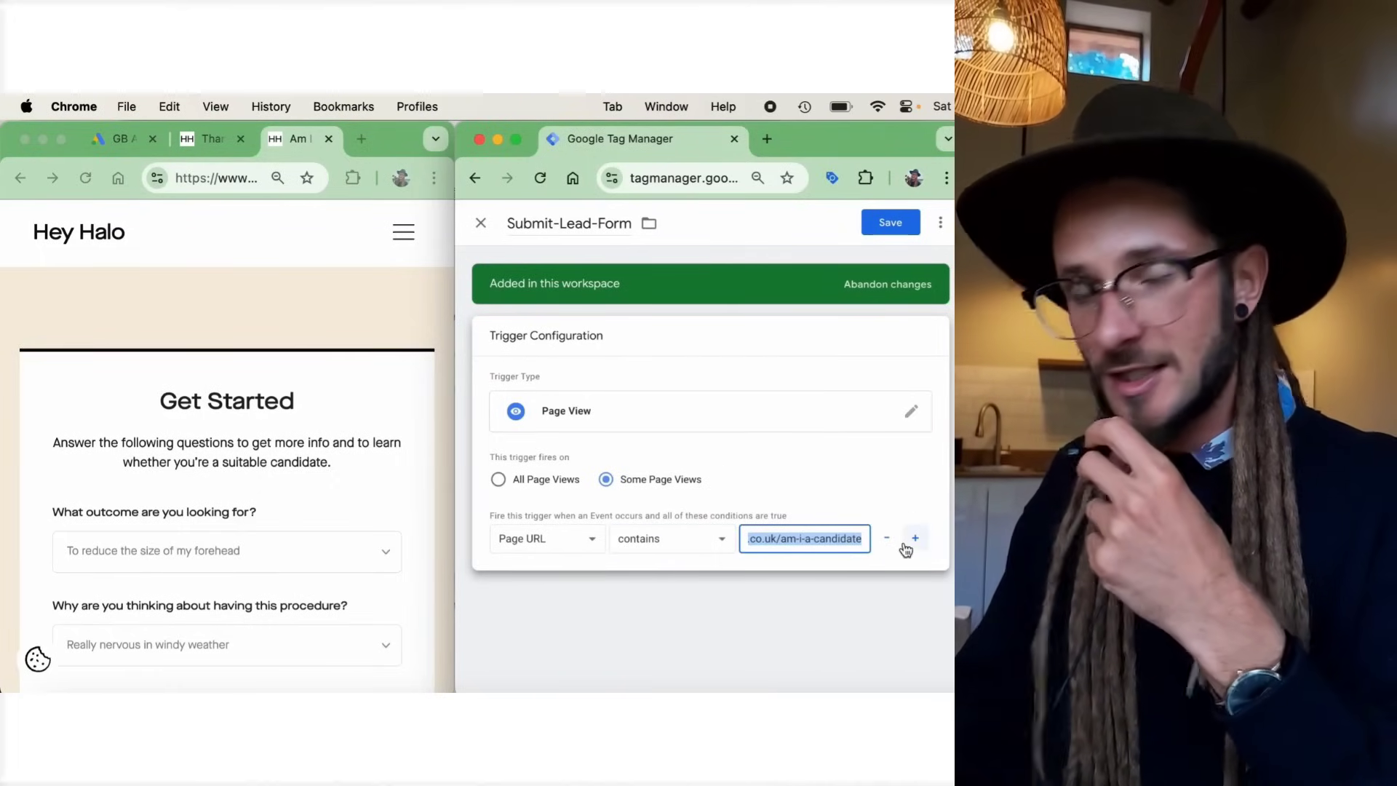
pyautogui.click(378, 484)
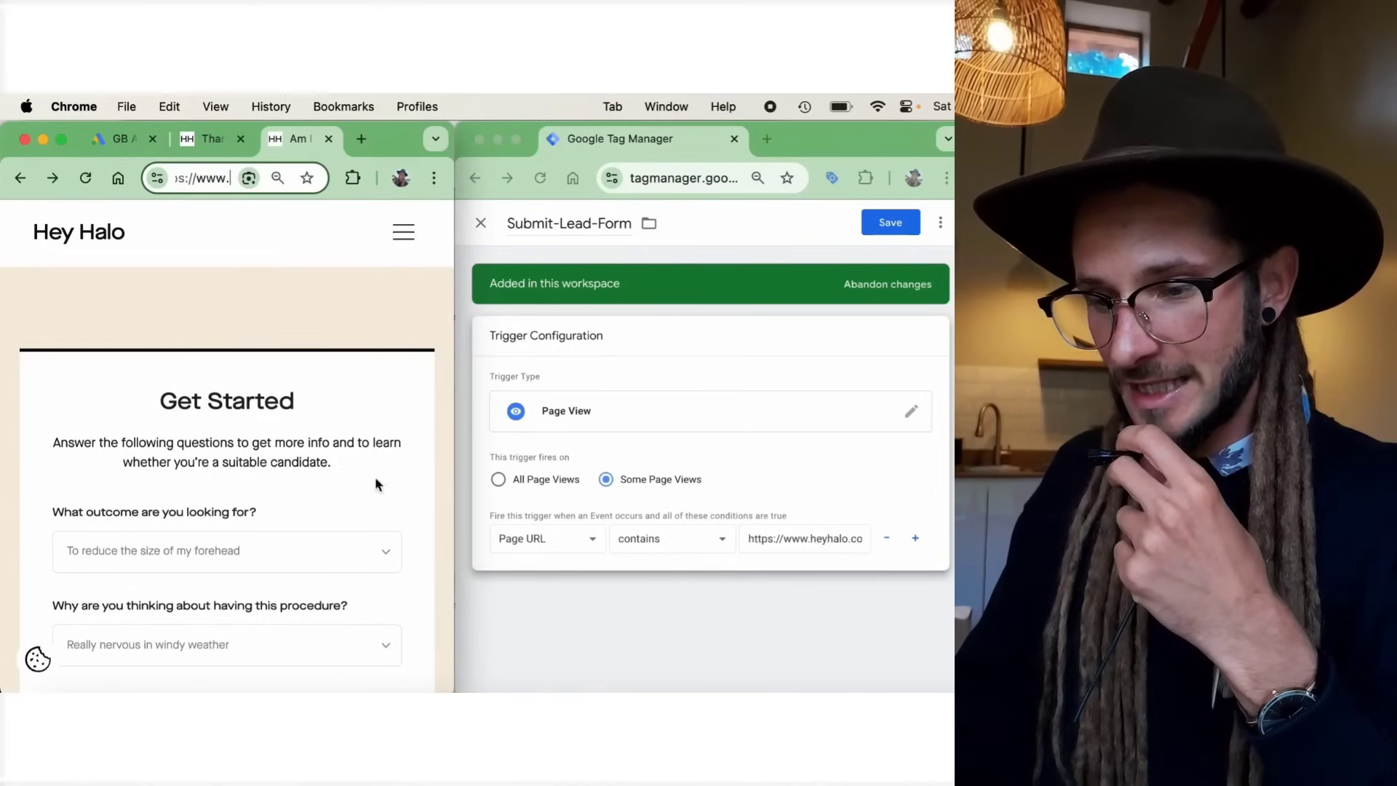
pyautogui.click(206, 139)
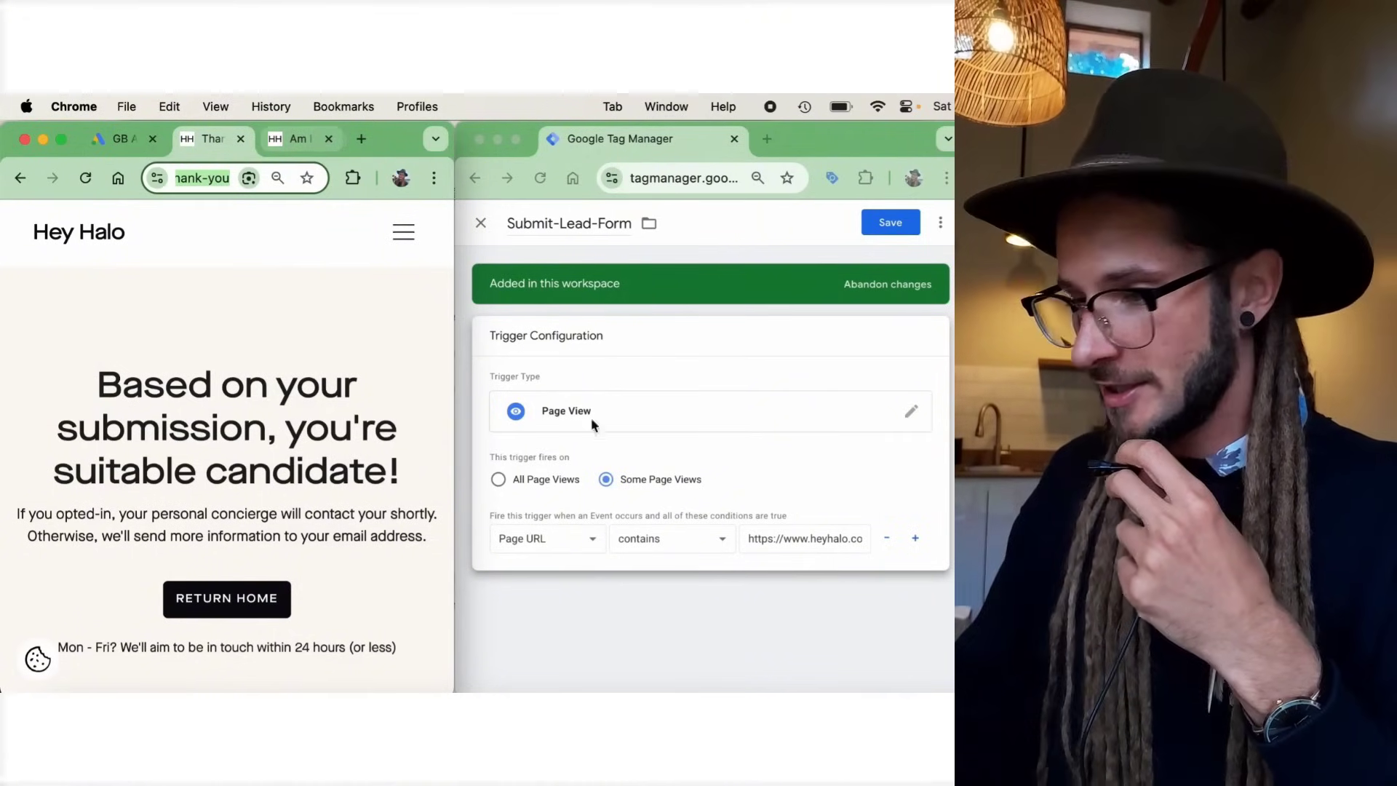
pyautogui.tripleClick(784, 538)
pyautogui.write('/thank-you')
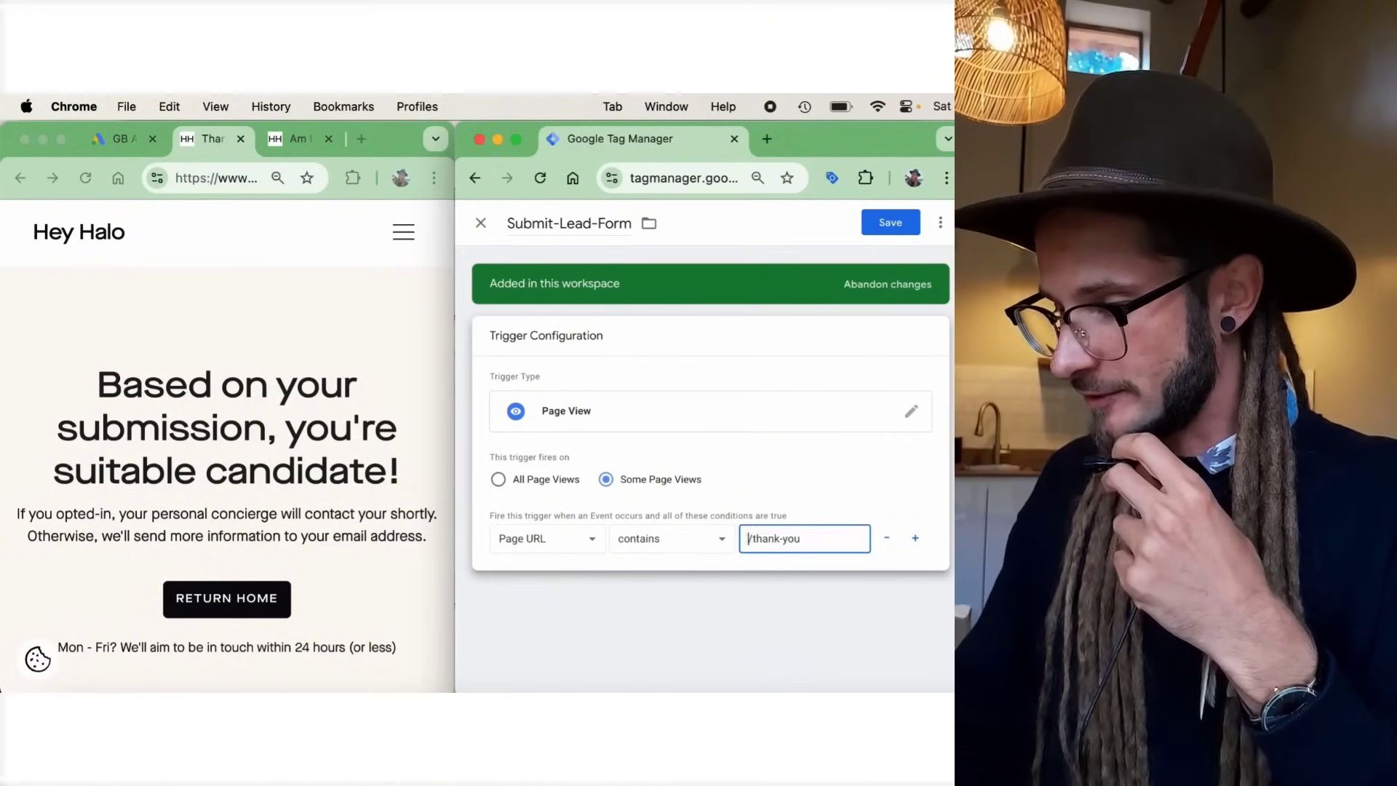
pyautogui.press('super+Left')
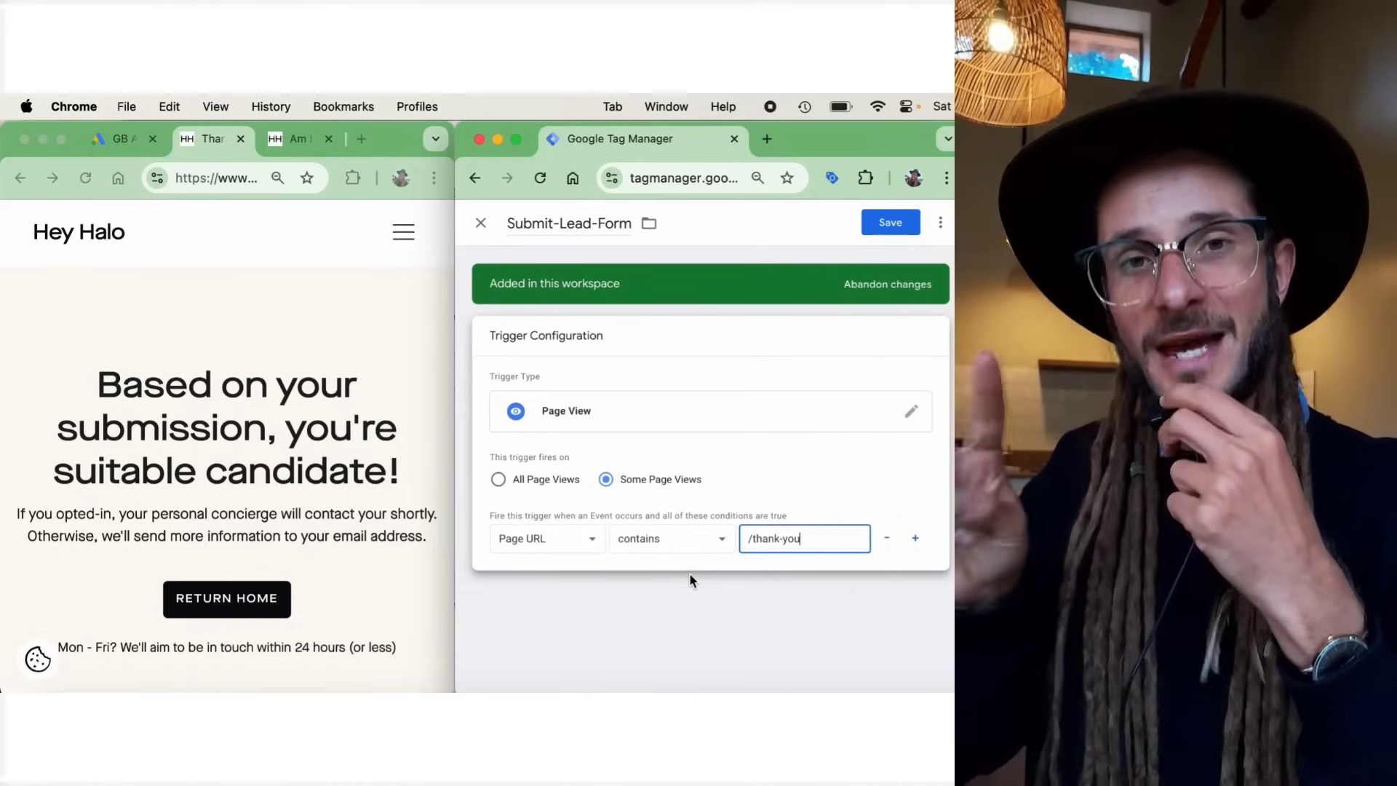
pyautogui.press('super+Right')
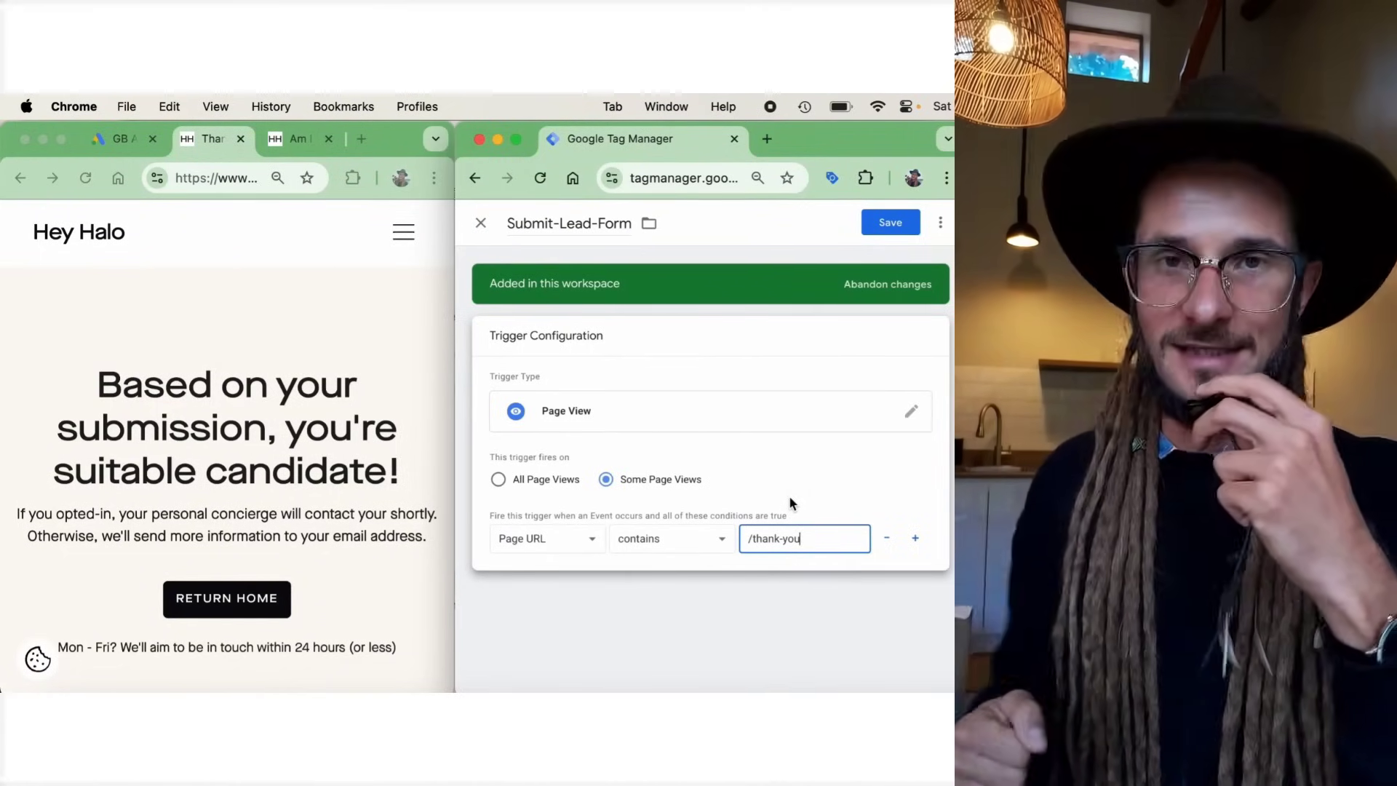
pyautogui.click(890, 222)
pyautogui.click(102, 143)
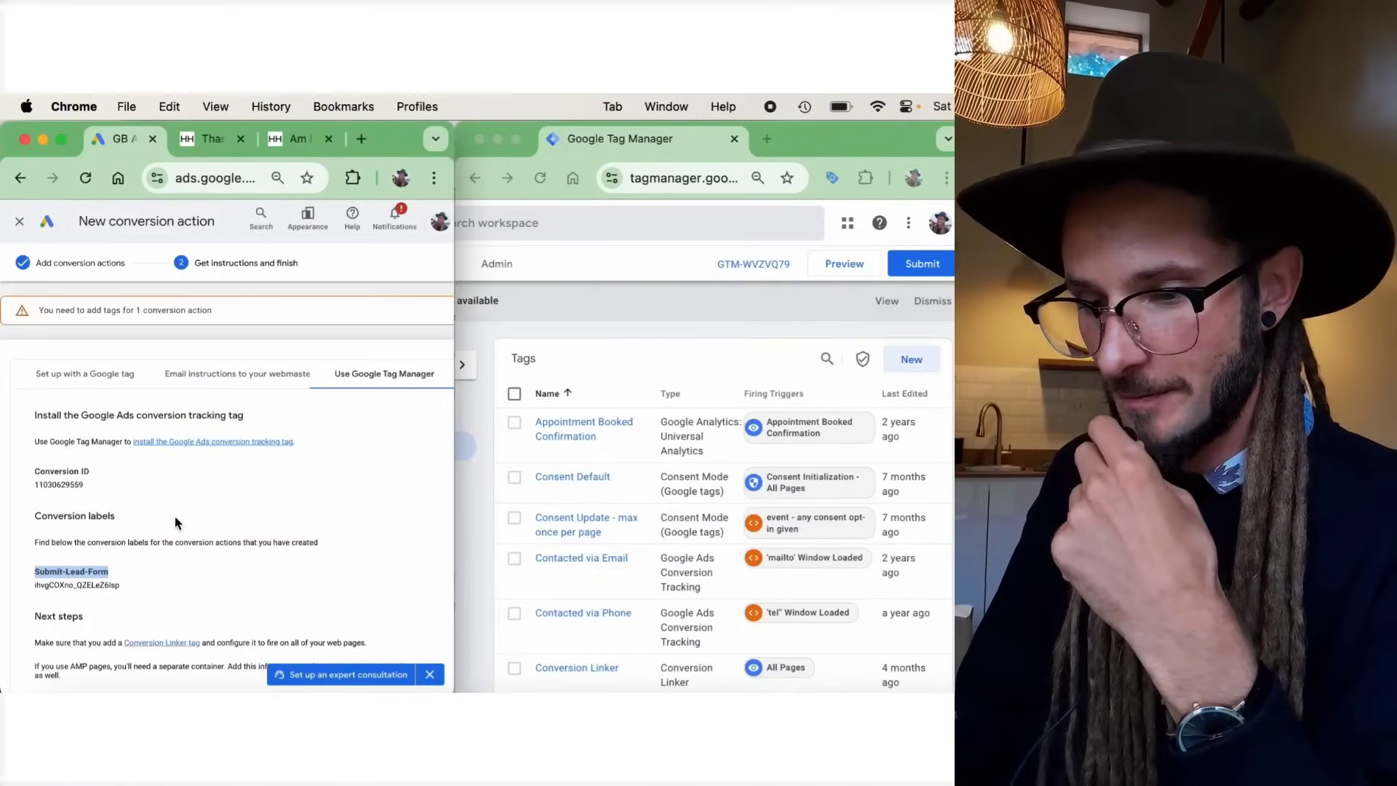
# Finish the conversion action and confirm Submit-Lead-Form shows as Inactive in the Conversions summary
pyautogui.scroll(-3, 179, 518)
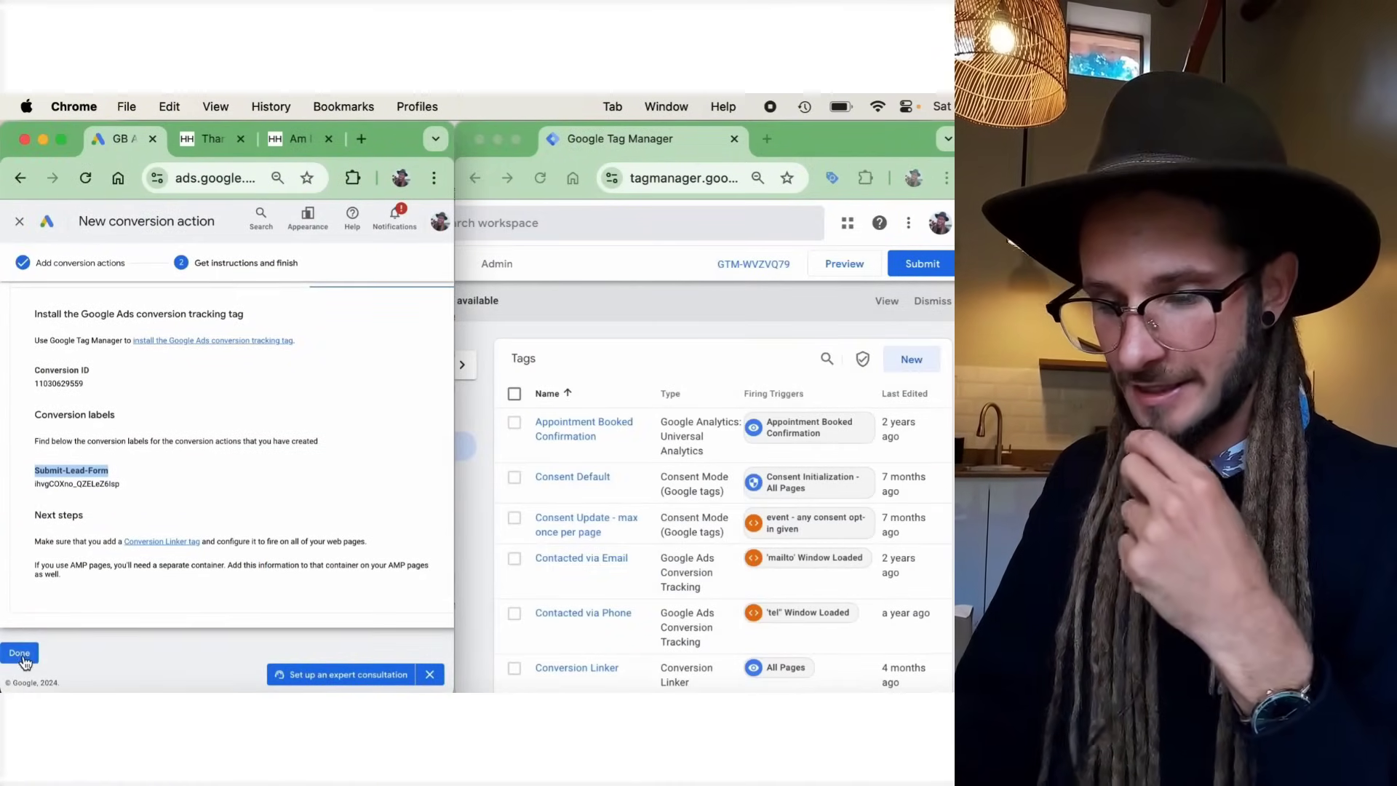
pyautogui.click(19, 653)
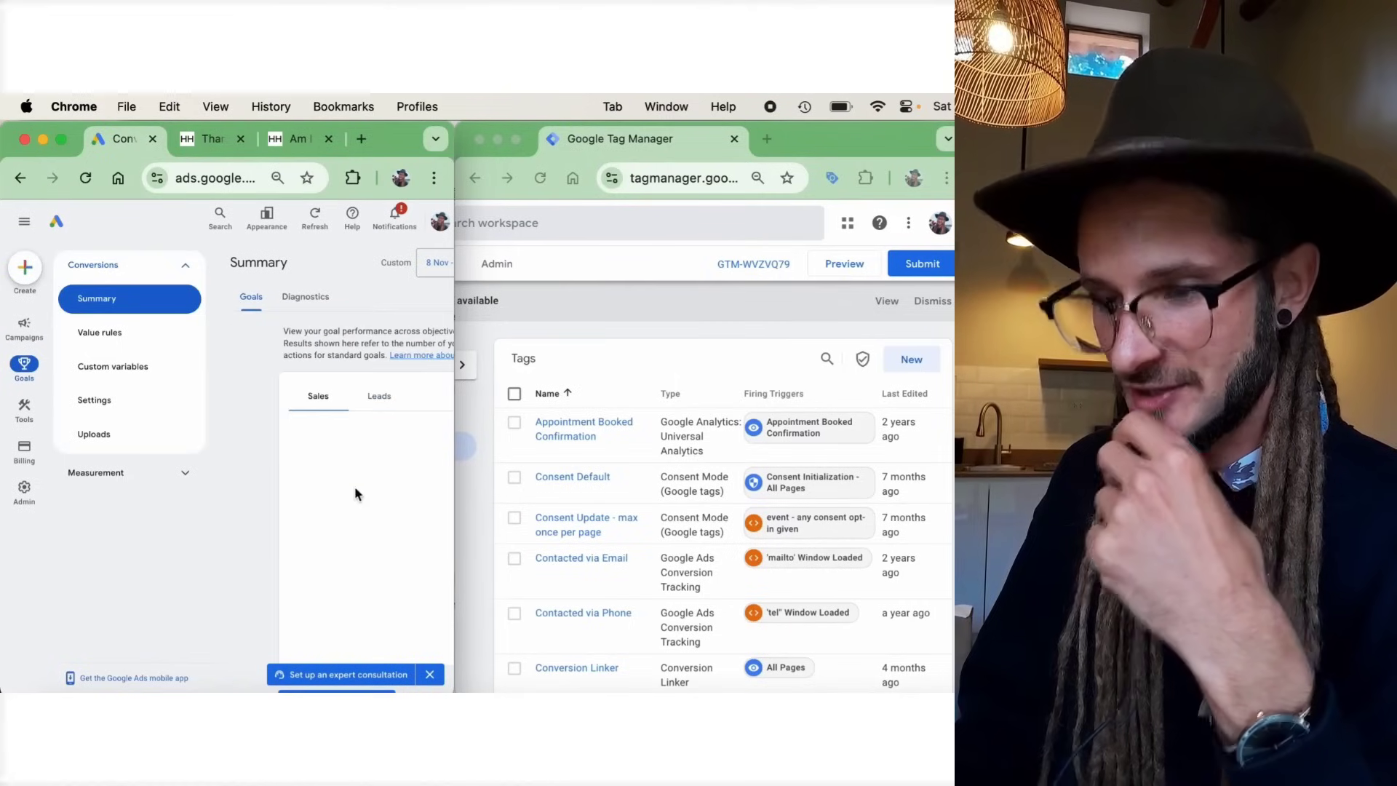
pyautogui.moveTo(460, 478); pyautogui.dragTo(741, 520)
pyautogui.scroll(-1, 741, 520)
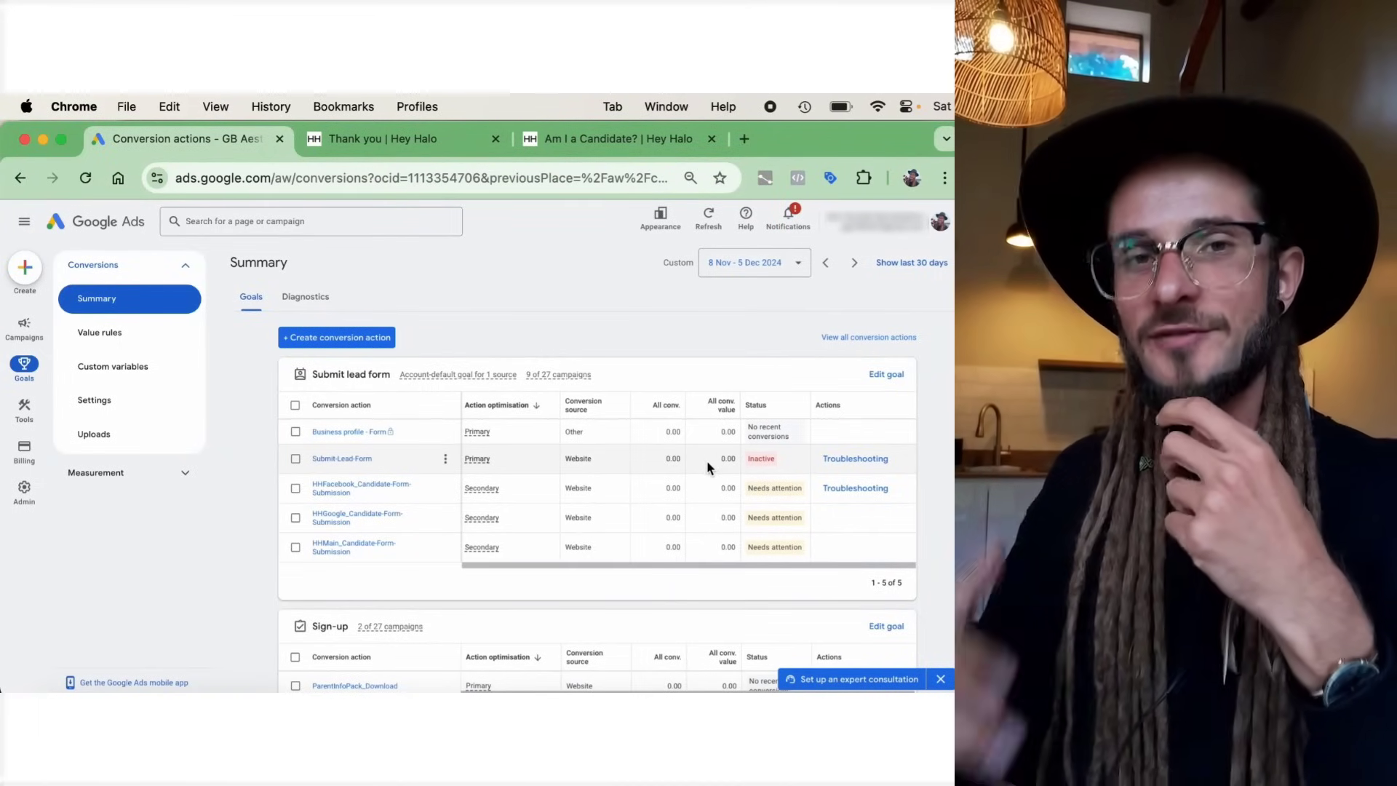
pyautogui.scroll(3, 398, 332)
# Switch back to the Tag Manager workspace tags list
pyautogui.moveTo(867, 122); pyautogui.dragTo(867, 200)
pyautogui.click(867, 200)
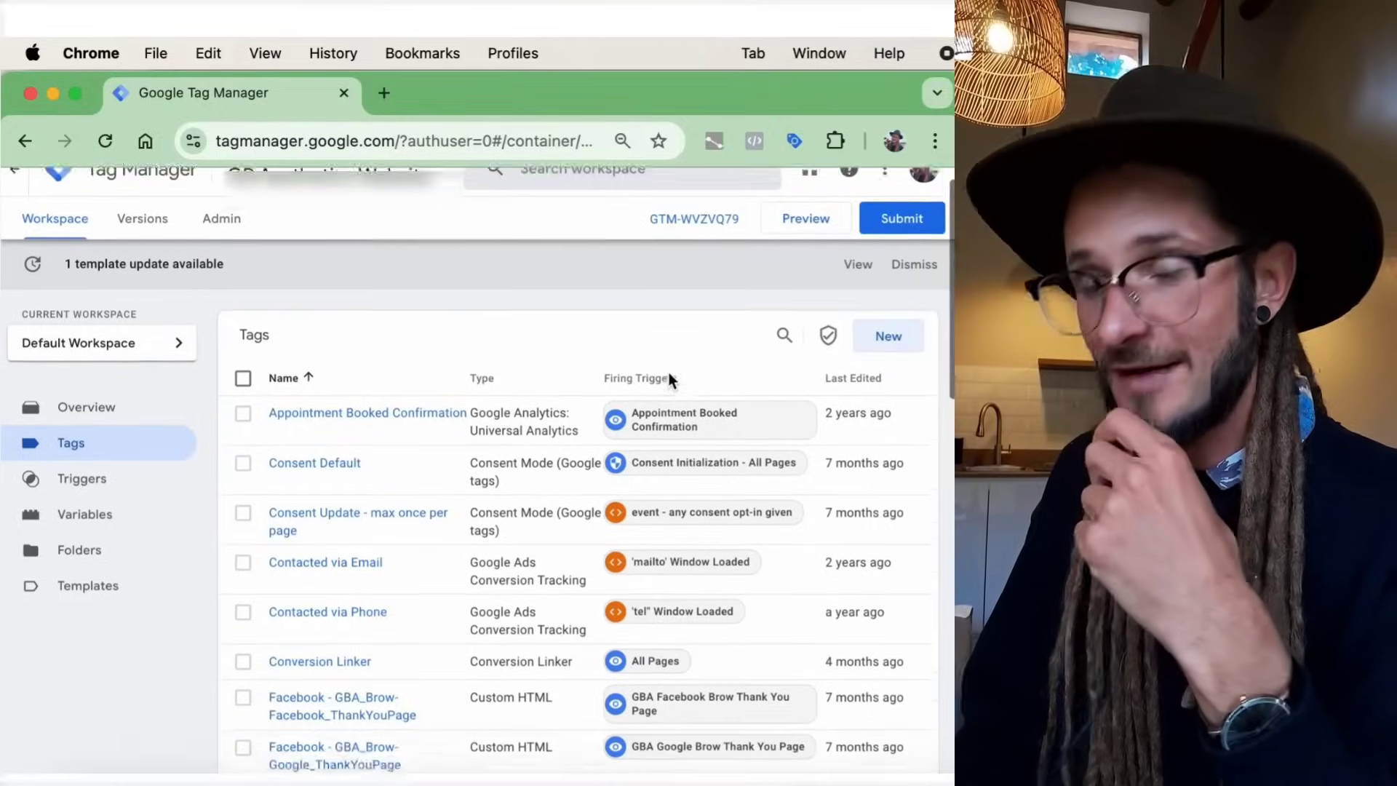
pyautogui.scroll(-2, 669, 378)
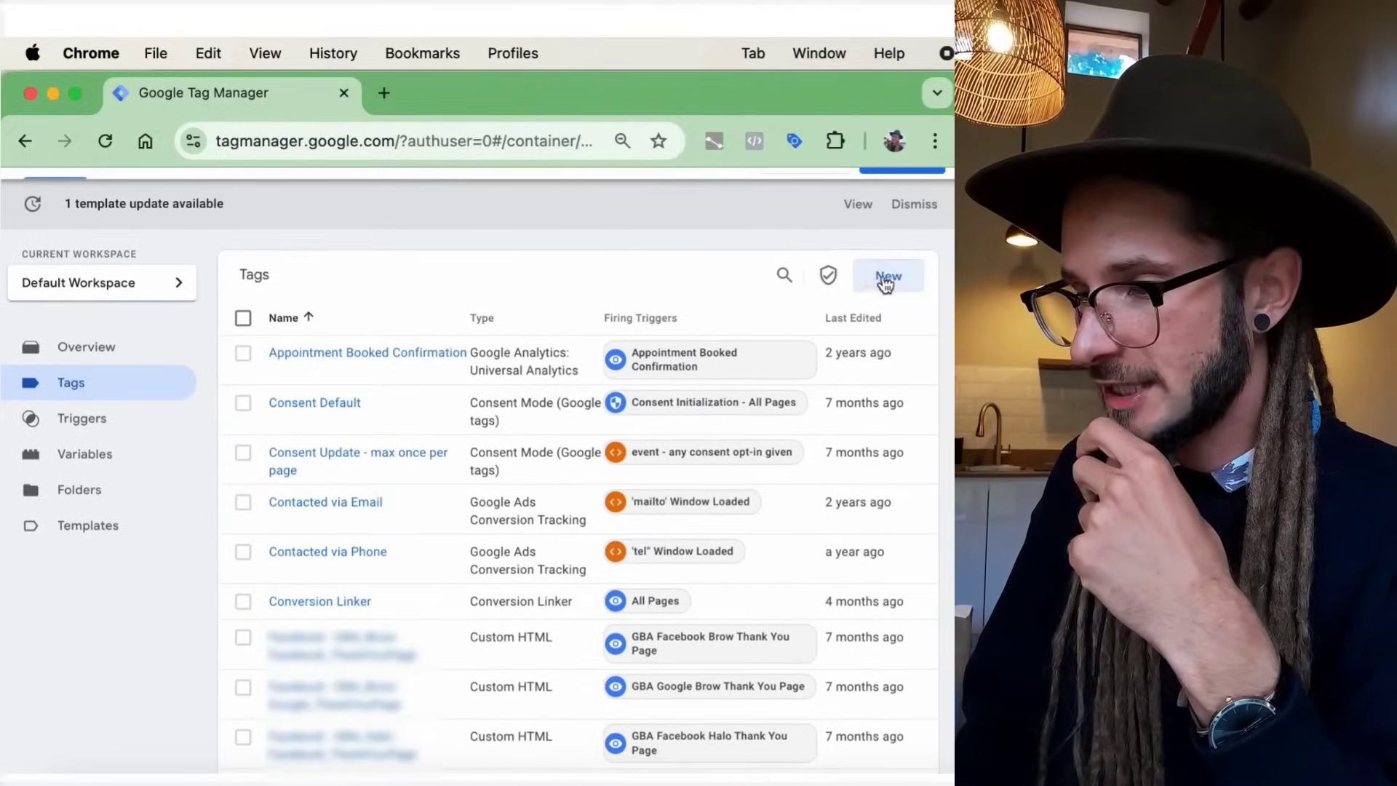
# Create a new tag named 'Google Conversion Linker' of type Google Ads Conversion Linker
pyautogui.click(885, 283)
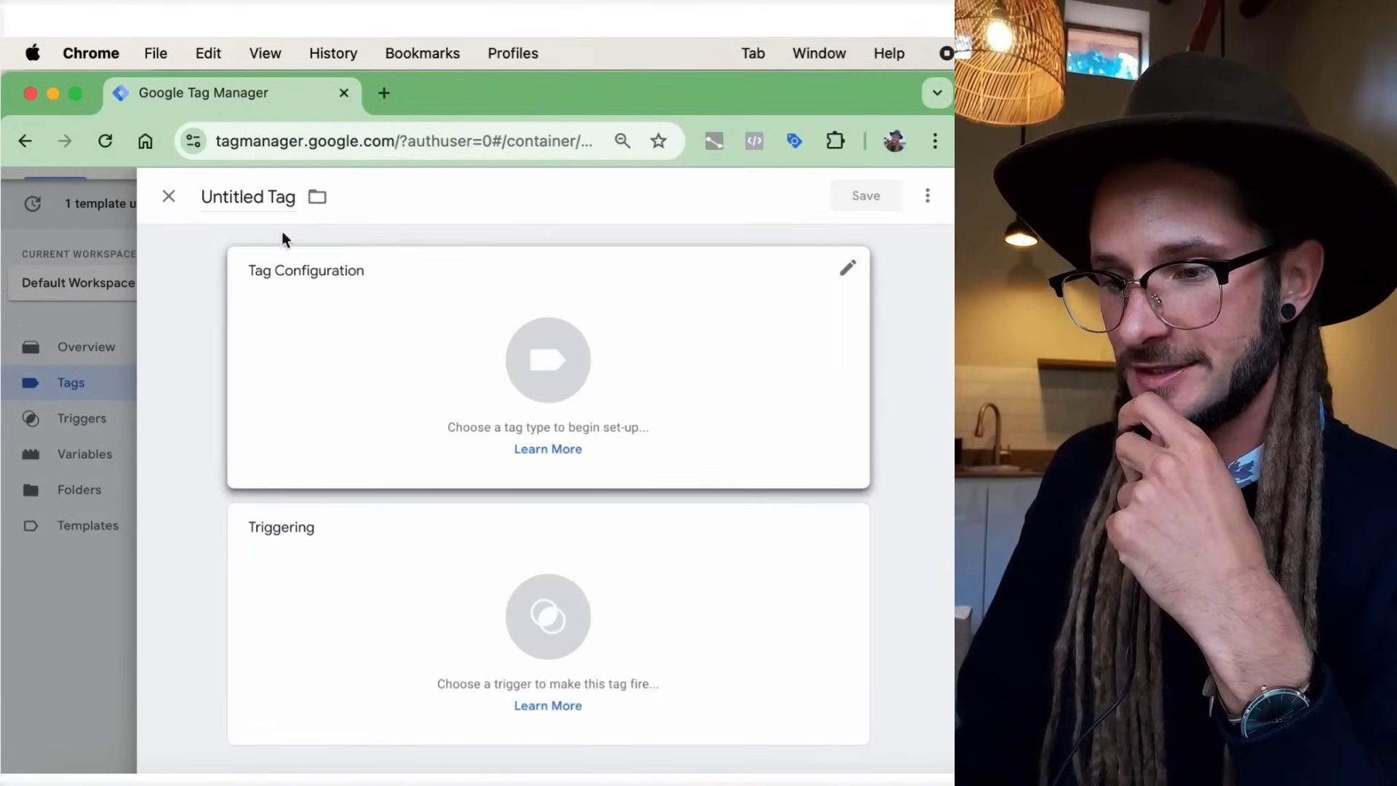
pyautogui.click(250, 197)
pyautogui.press('super+a')
pyautogui.write('Google Conversion Linker')
pyautogui.click(464, 355)
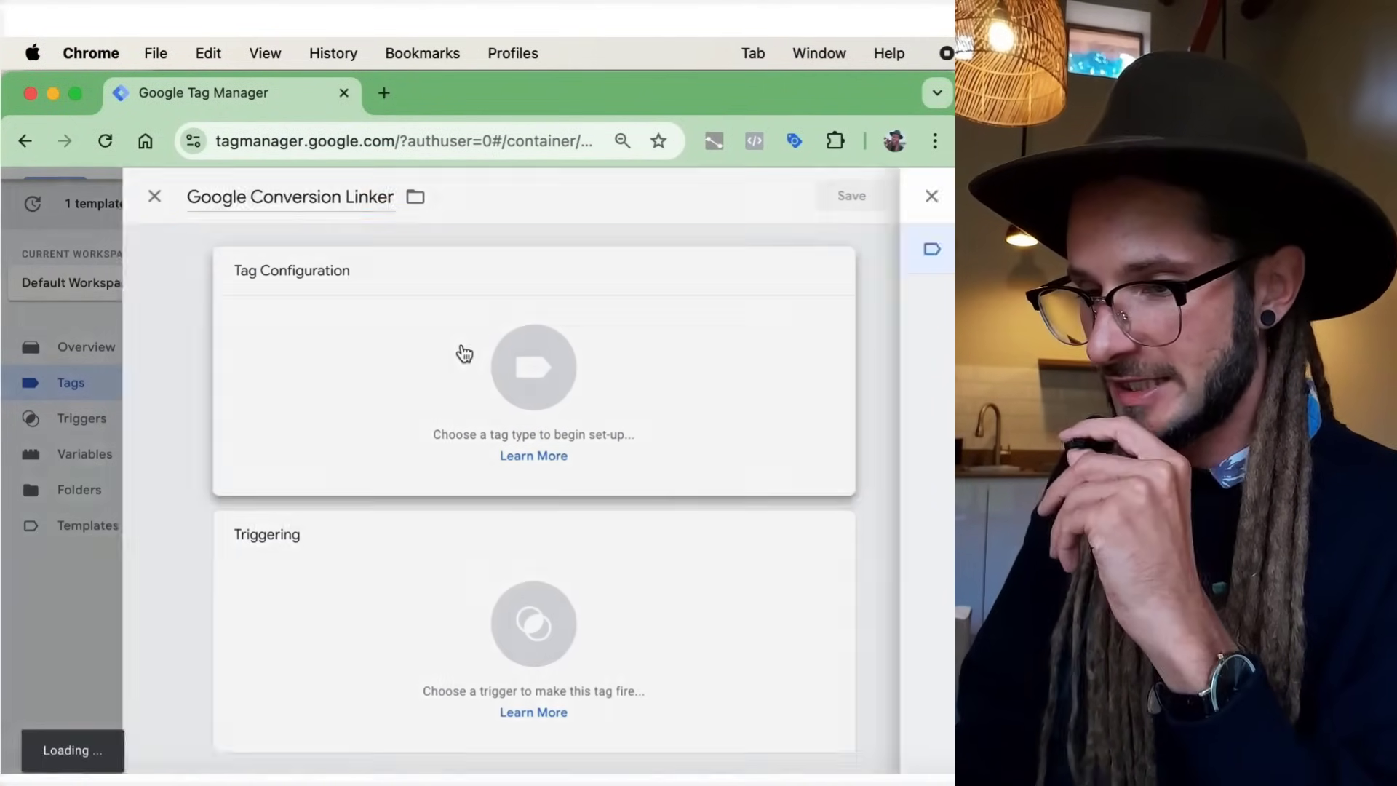
pyautogui.click(137, 368)
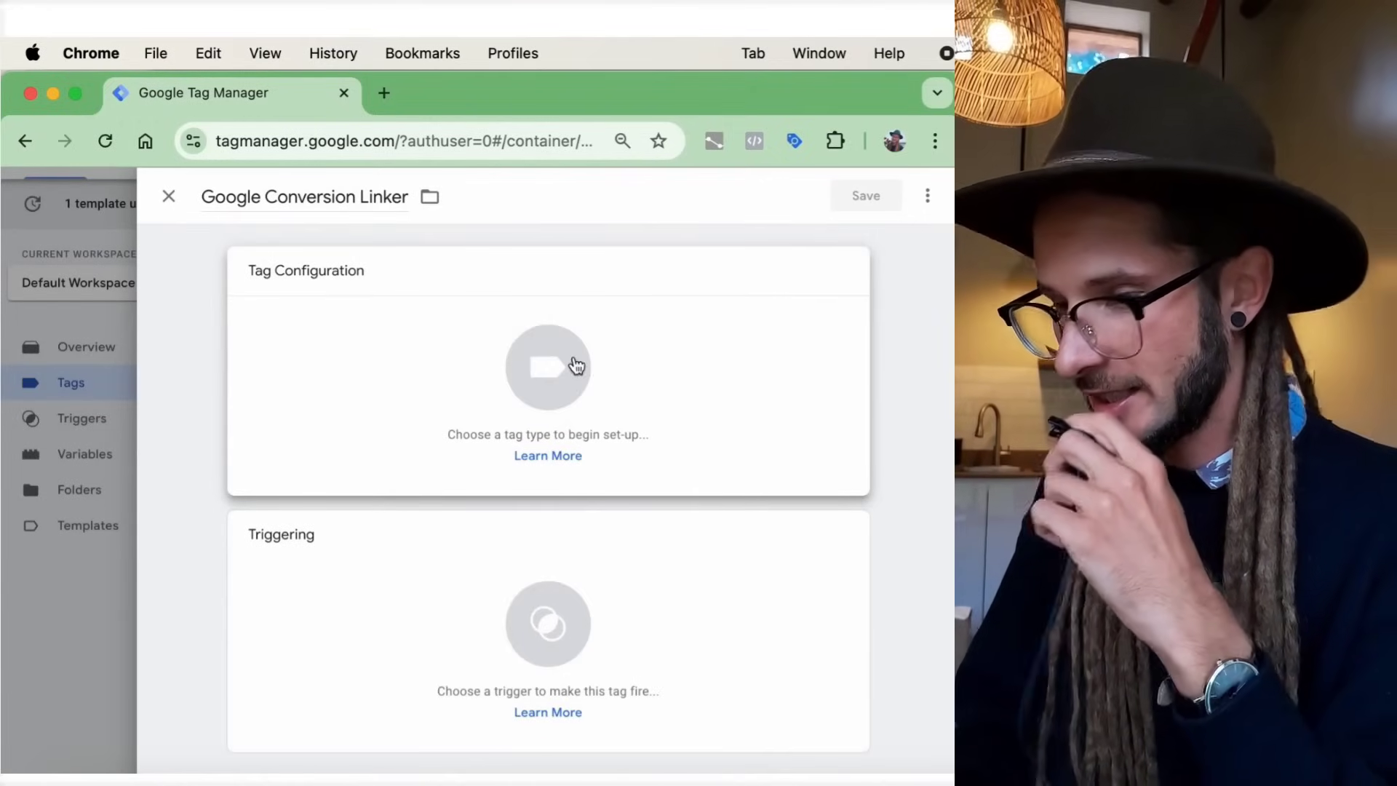
pyautogui.click(572, 366)
pyautogui.click(485, 408)
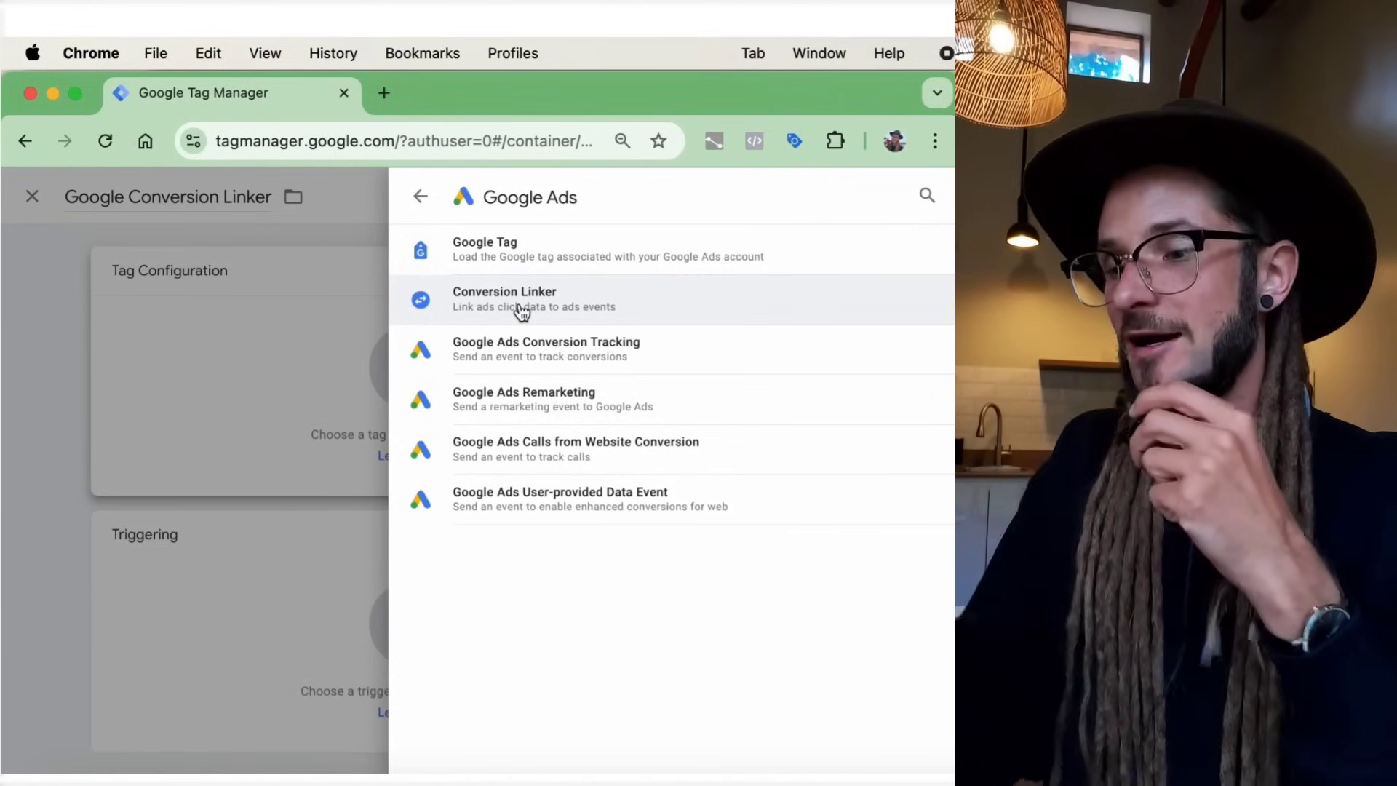
pyautogui.click(521, 311)
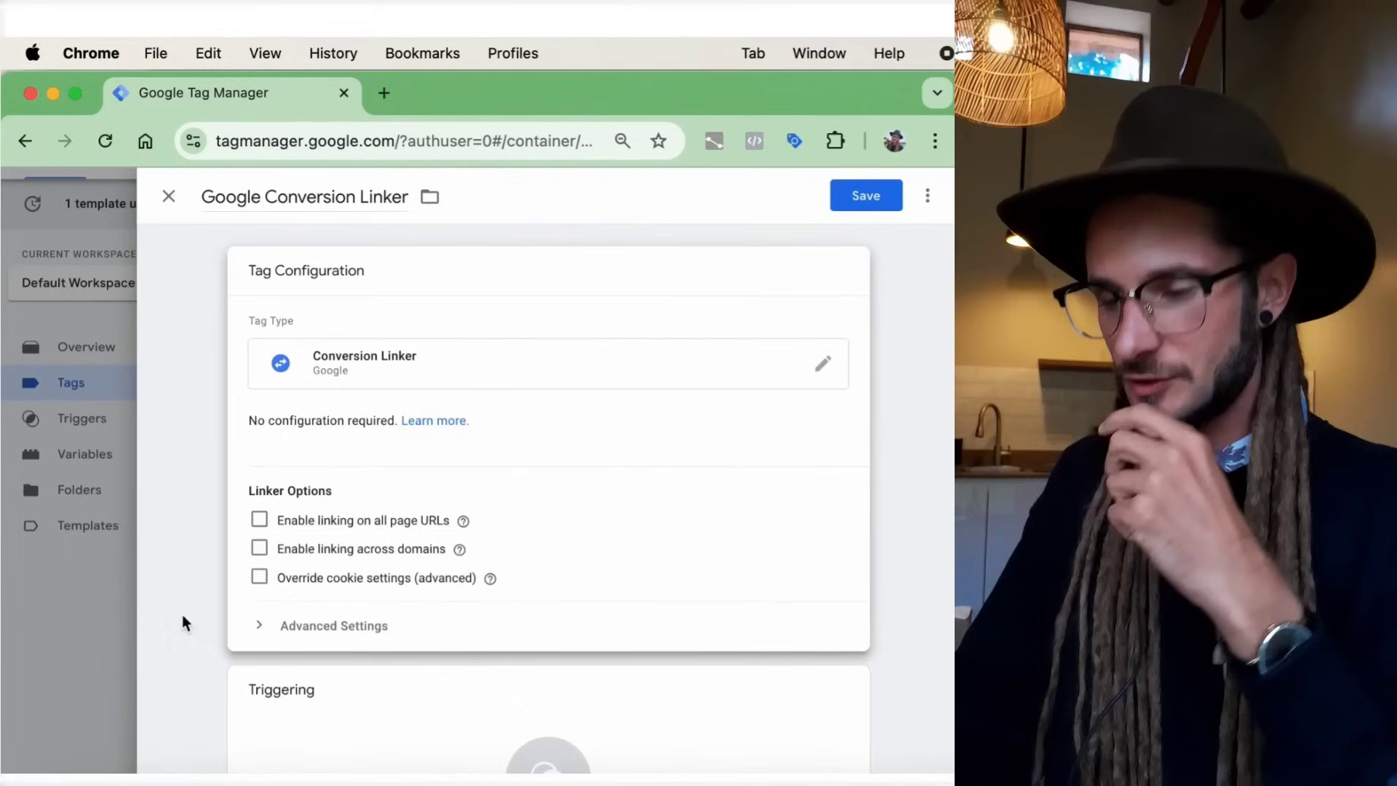
# Set the tag to fire on All Pages and save it
pyautogui.scroll(-3, 305, 619)
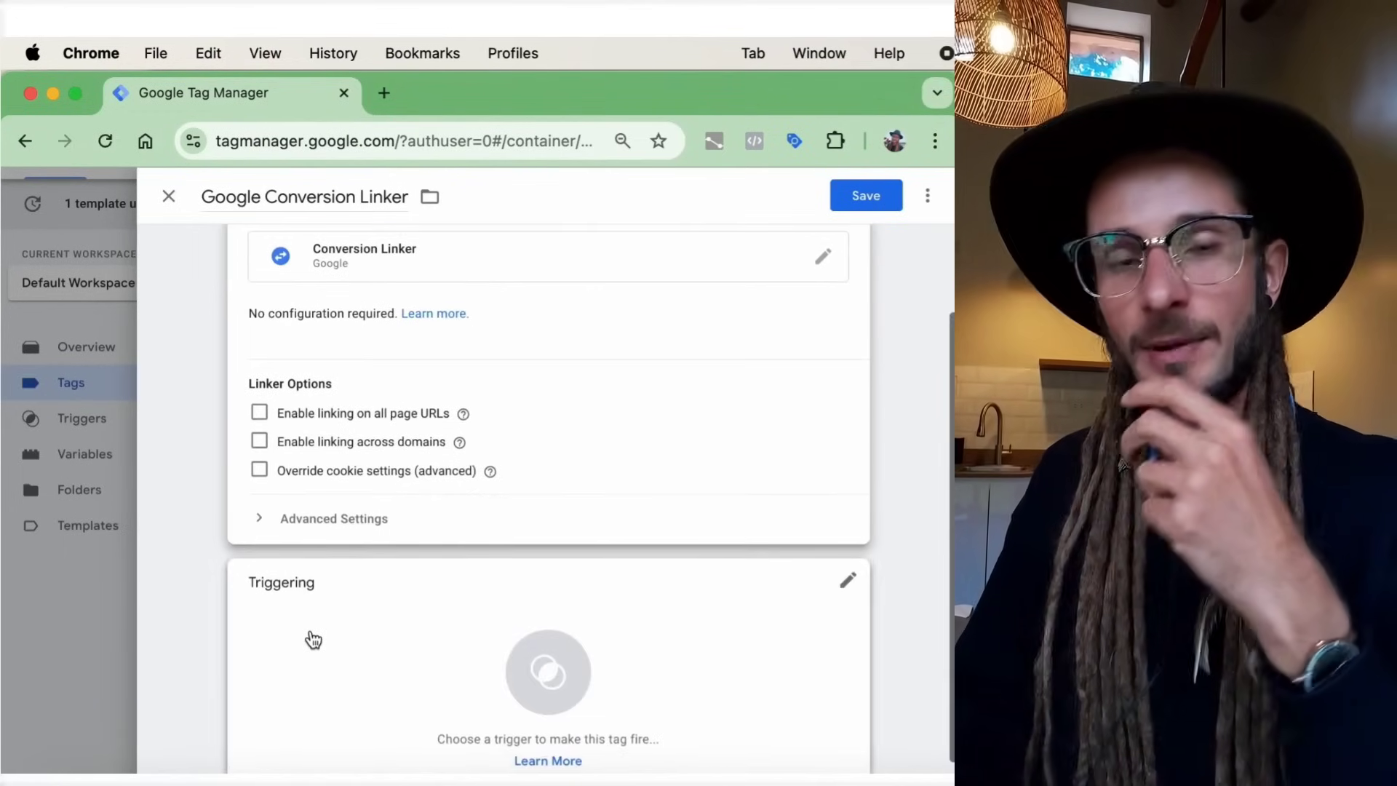
pyautogui.click(312, 637)
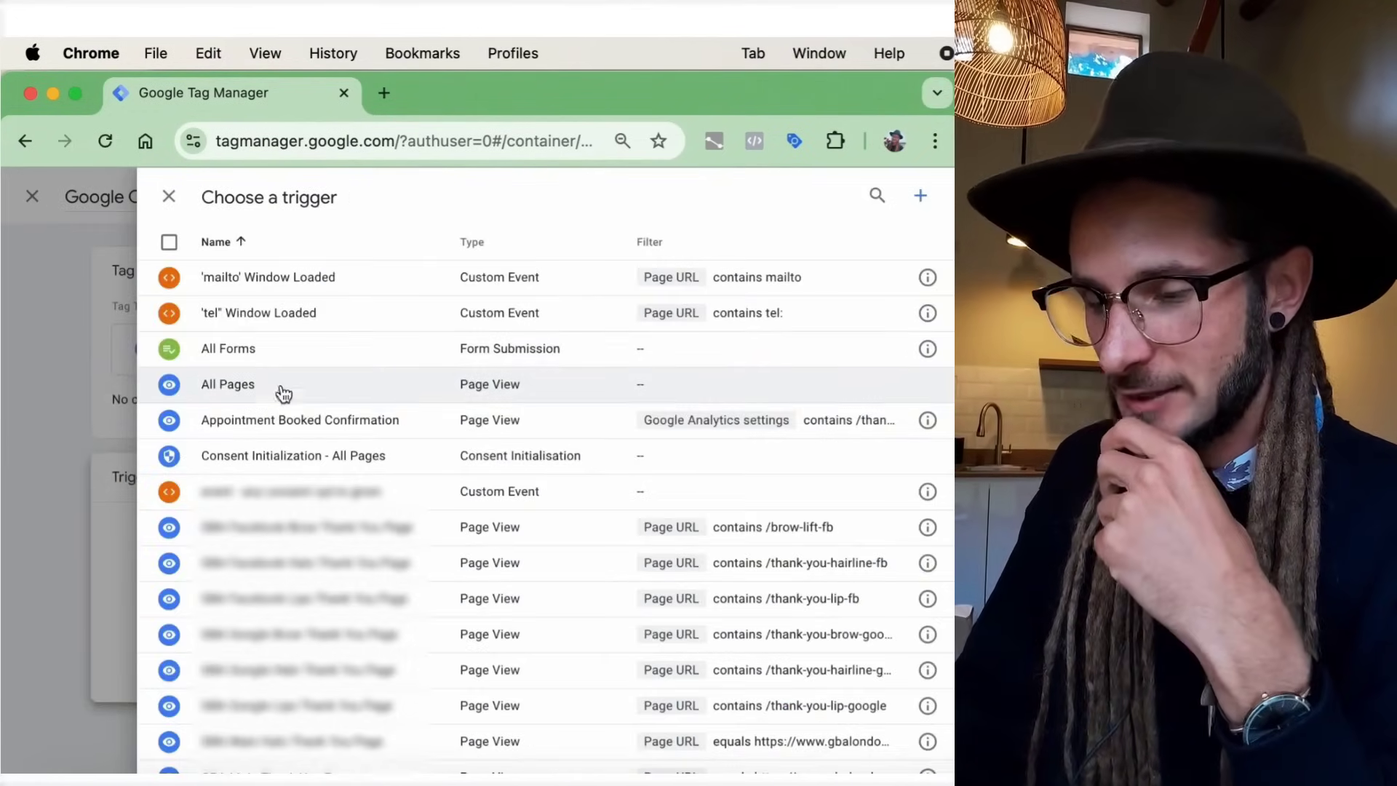
pyautogui.click(274, 389)
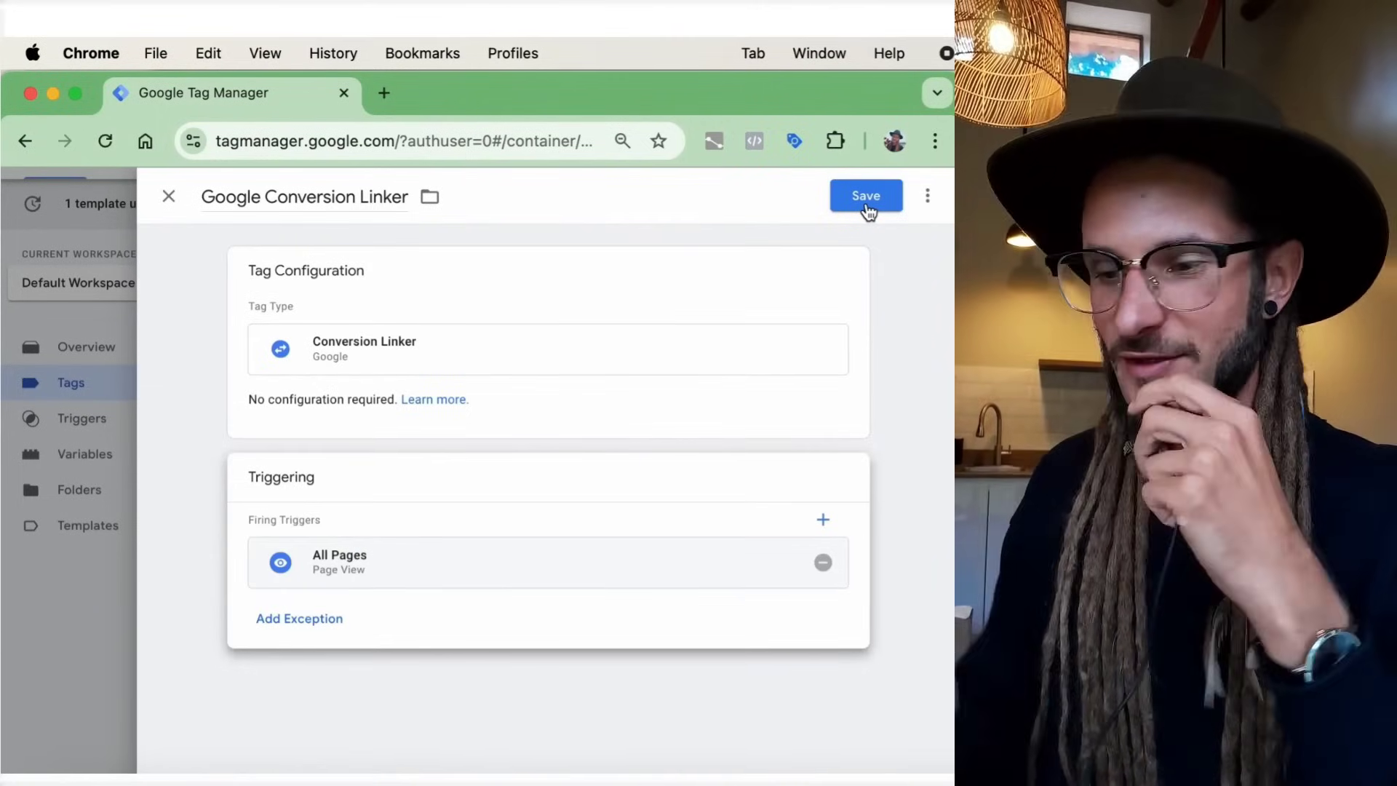
pyautogui.click(866, 206)
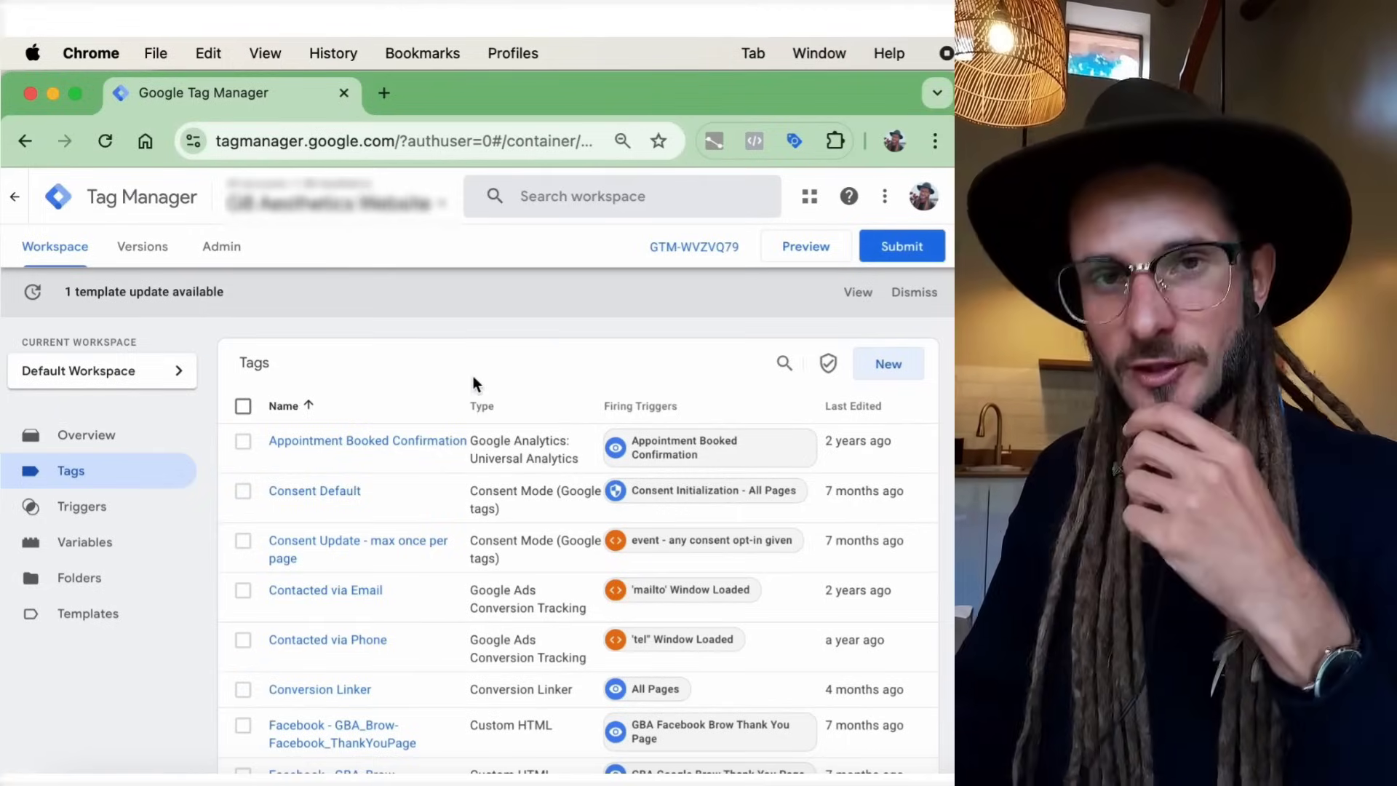
pyautogui.moveTo(502, 92); pyautogui.dragTo(623, 87)
pyautogui.click(97, 586)
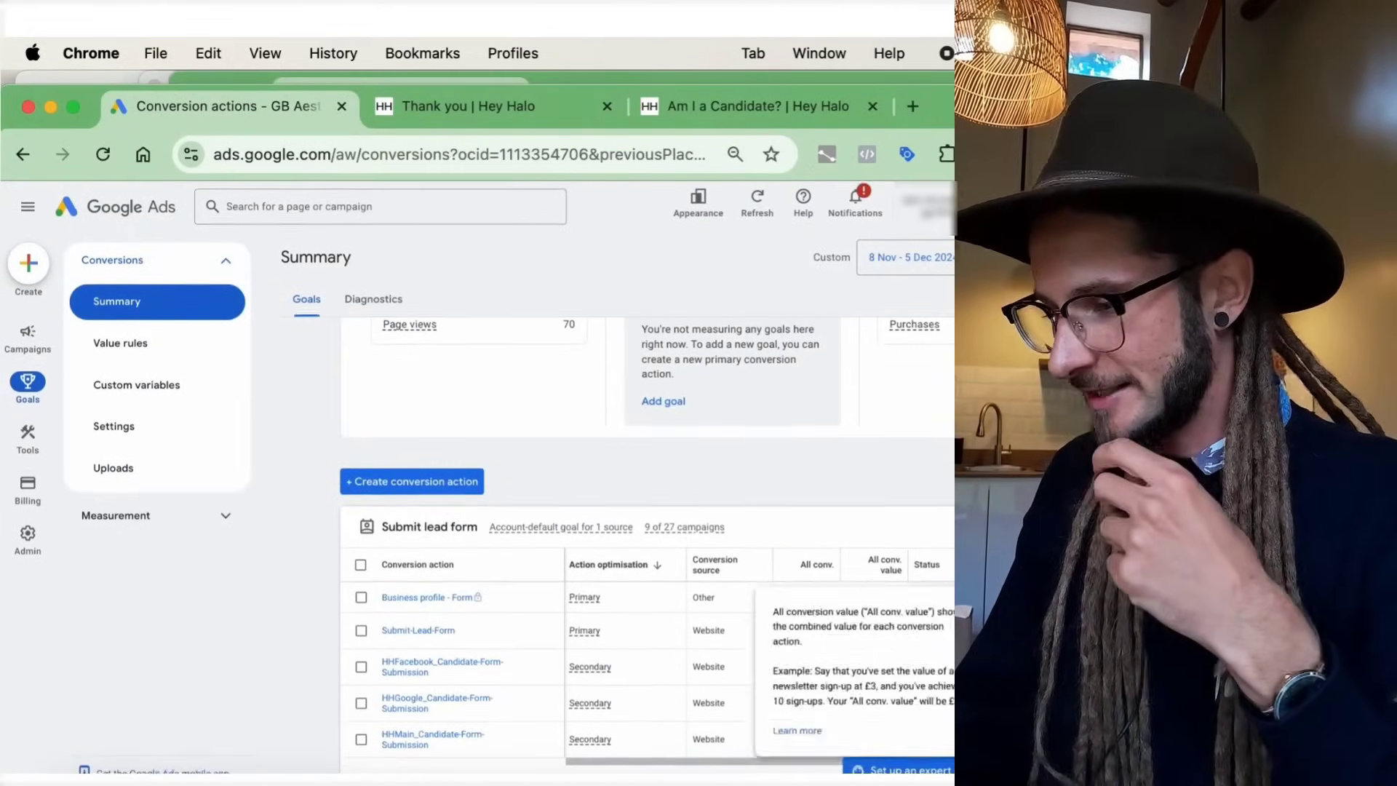
pyautogui.scroll(-2, 758, 566)
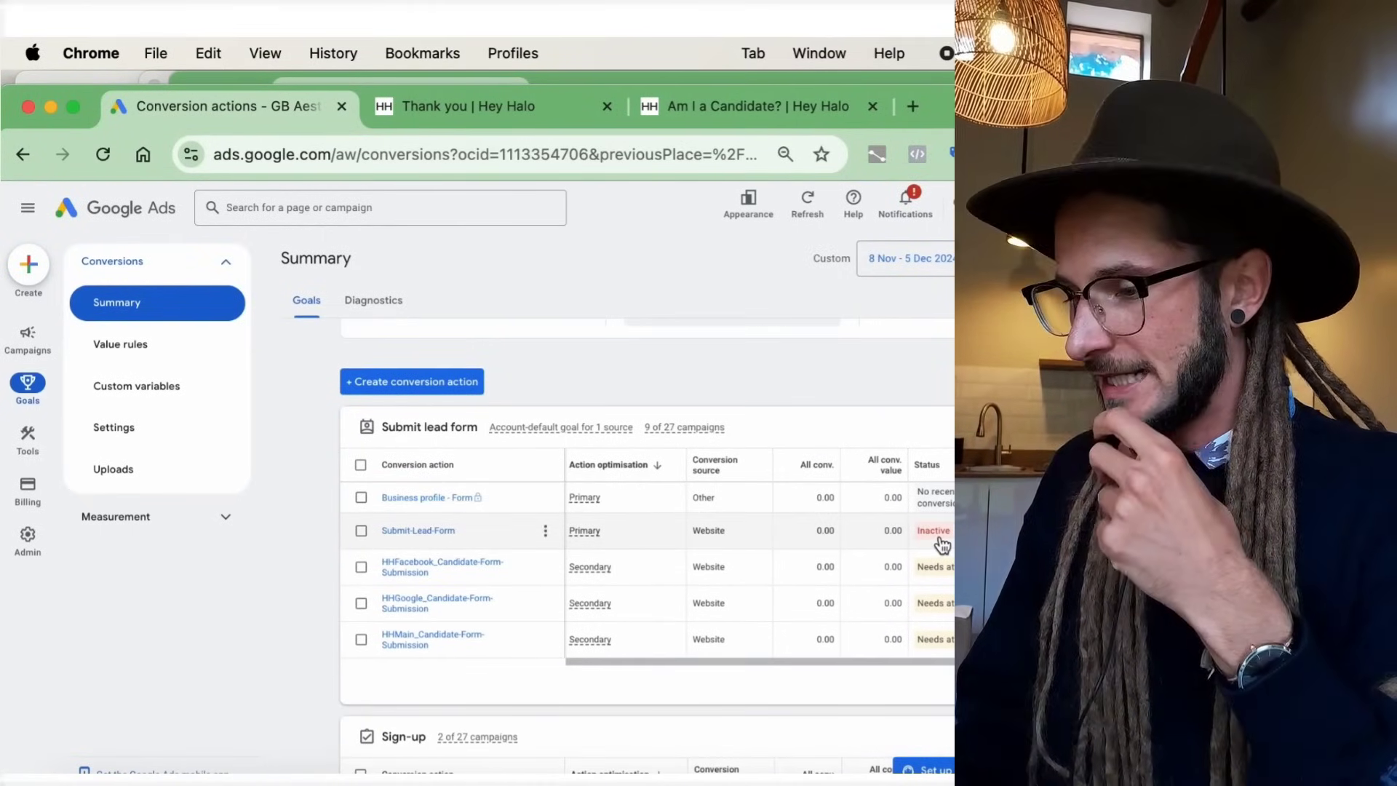
pyautogui.moveTo(939, 538)
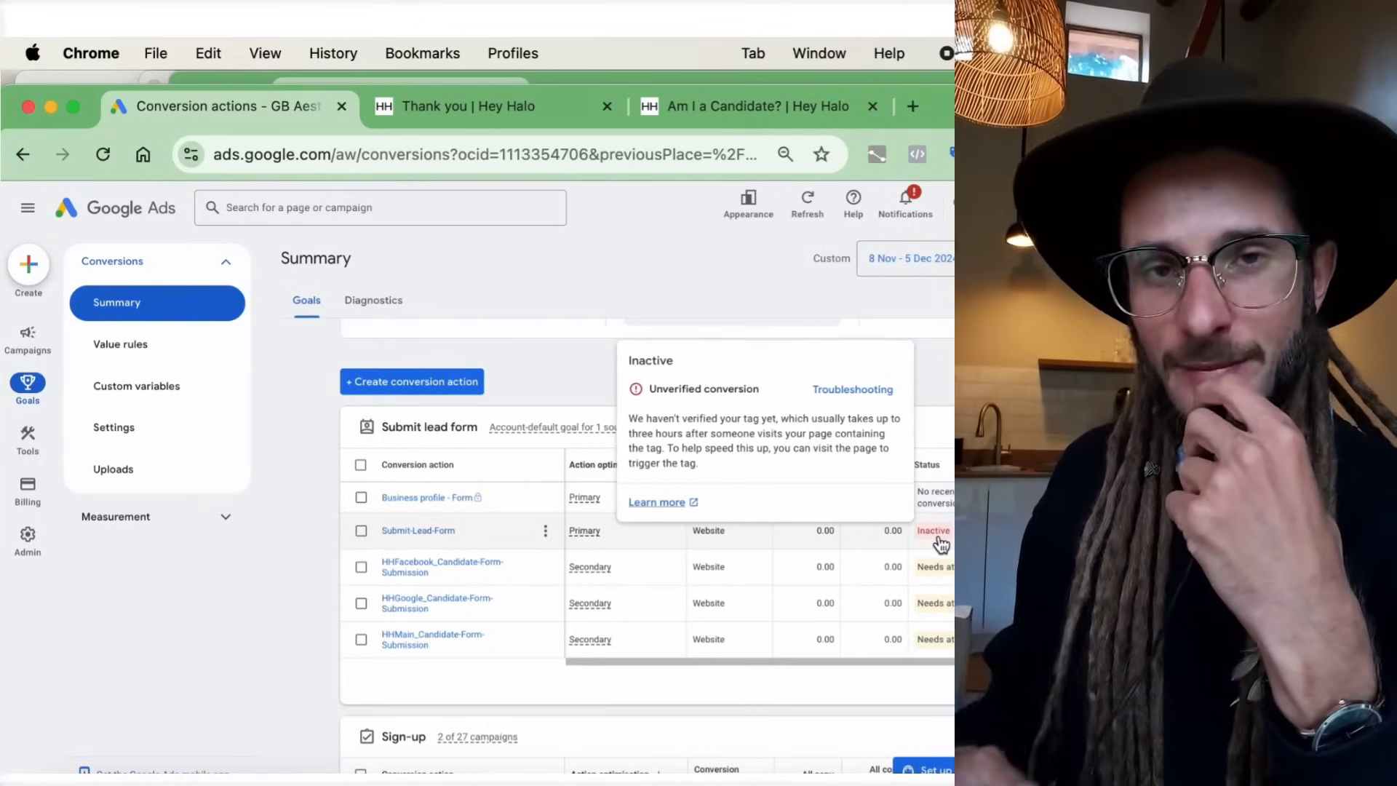
pyautogui.moveTo(935, 498)
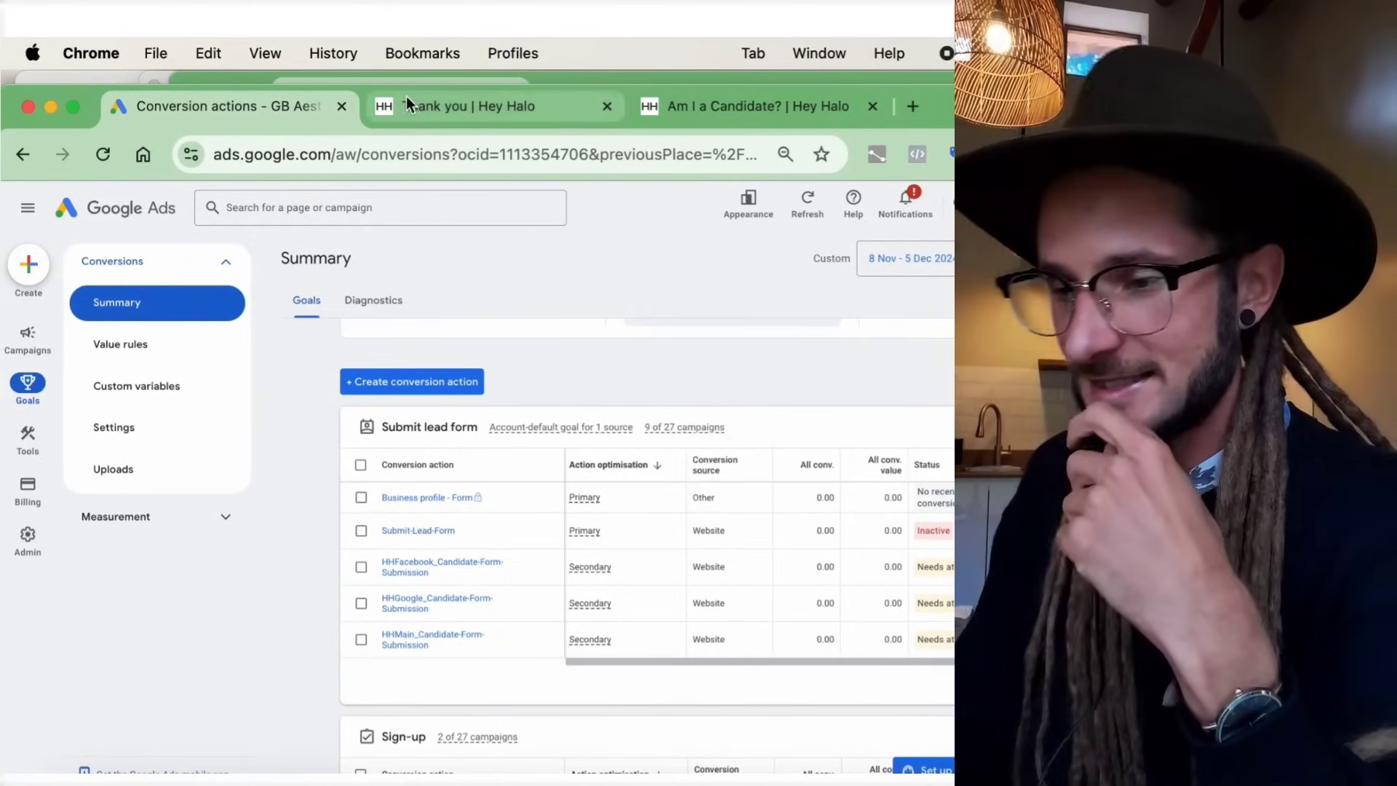
pyautogui.moveTo(402, 87); pyautogui.dragTo(400, 50)
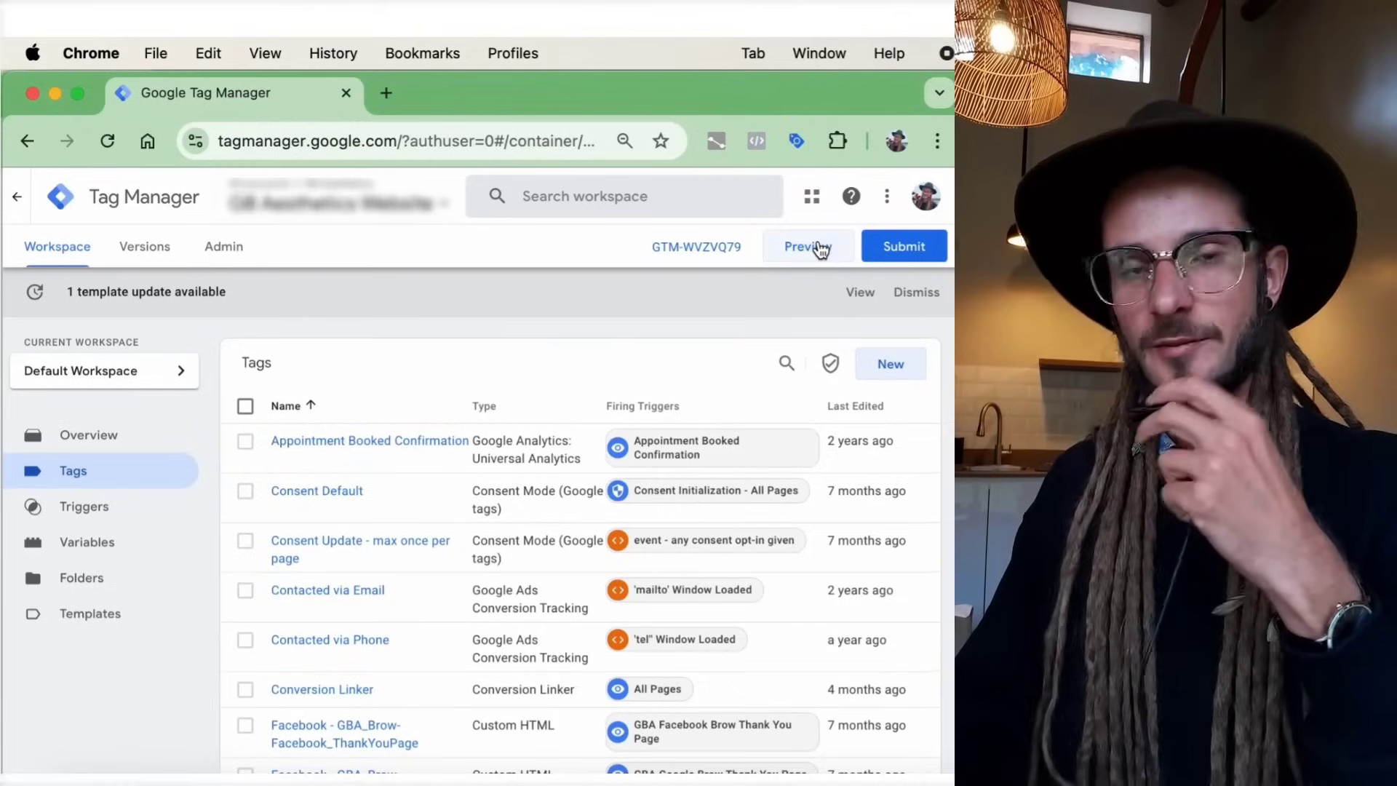
pyautogui.click(808, 246)
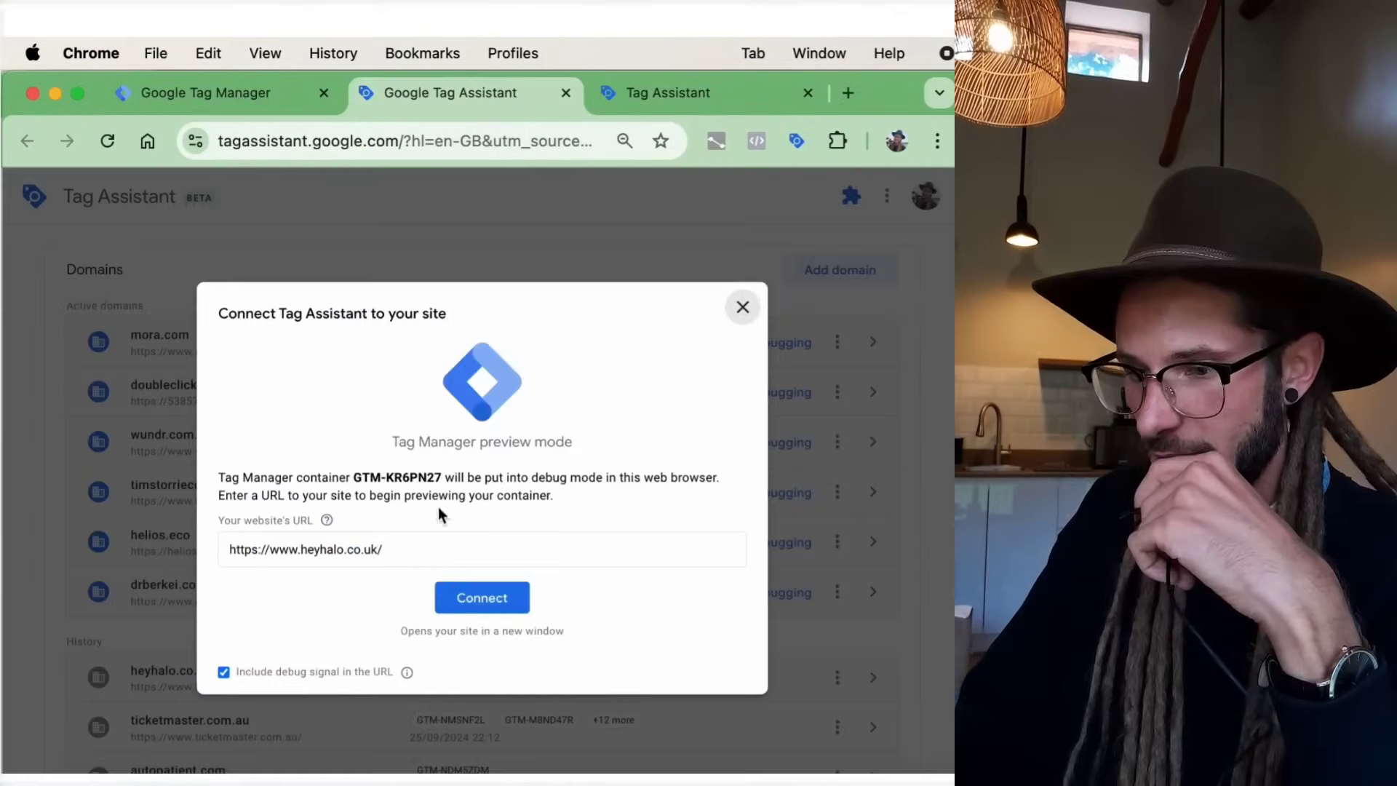
pyautogui.click(427, 555)
pyautogui.click(558, 416)
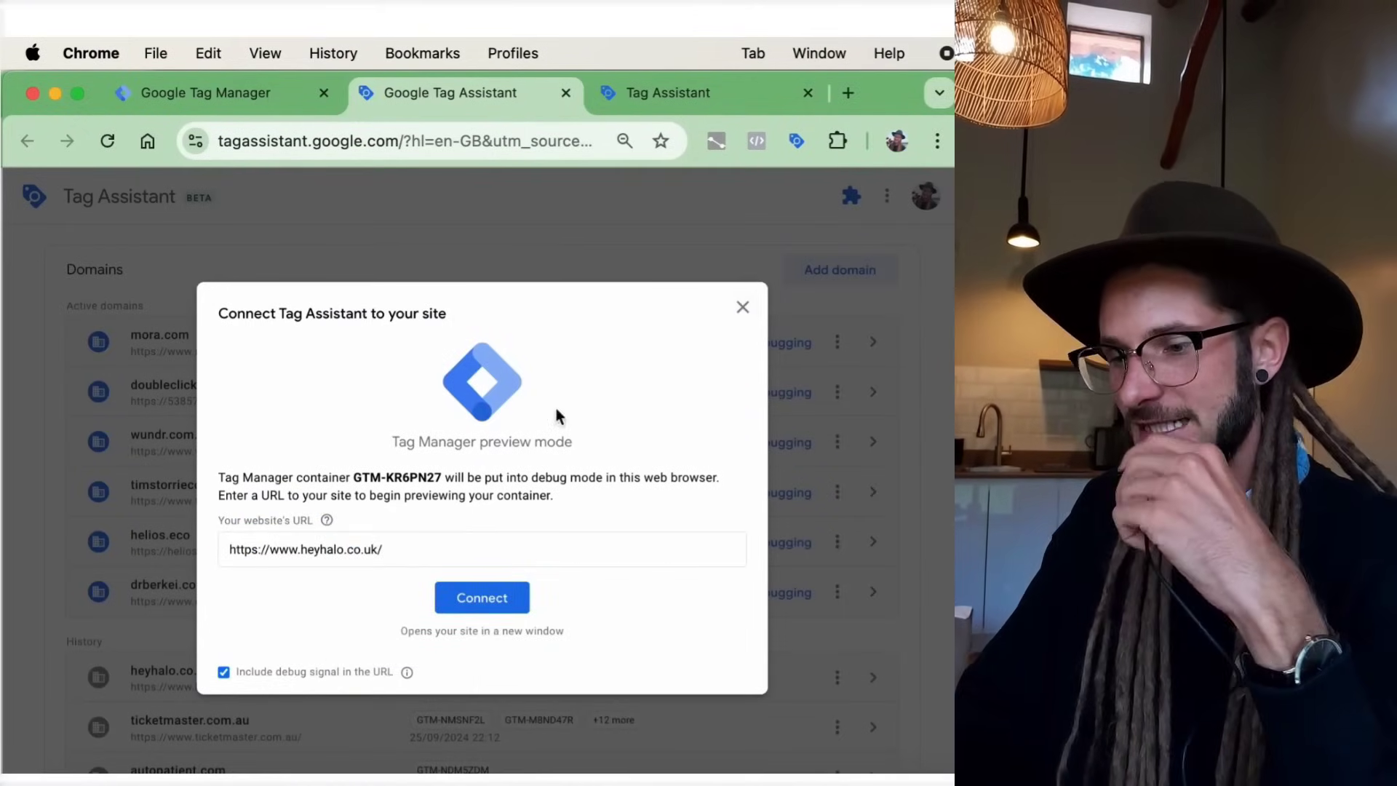
pyautogui.click(480, 598)
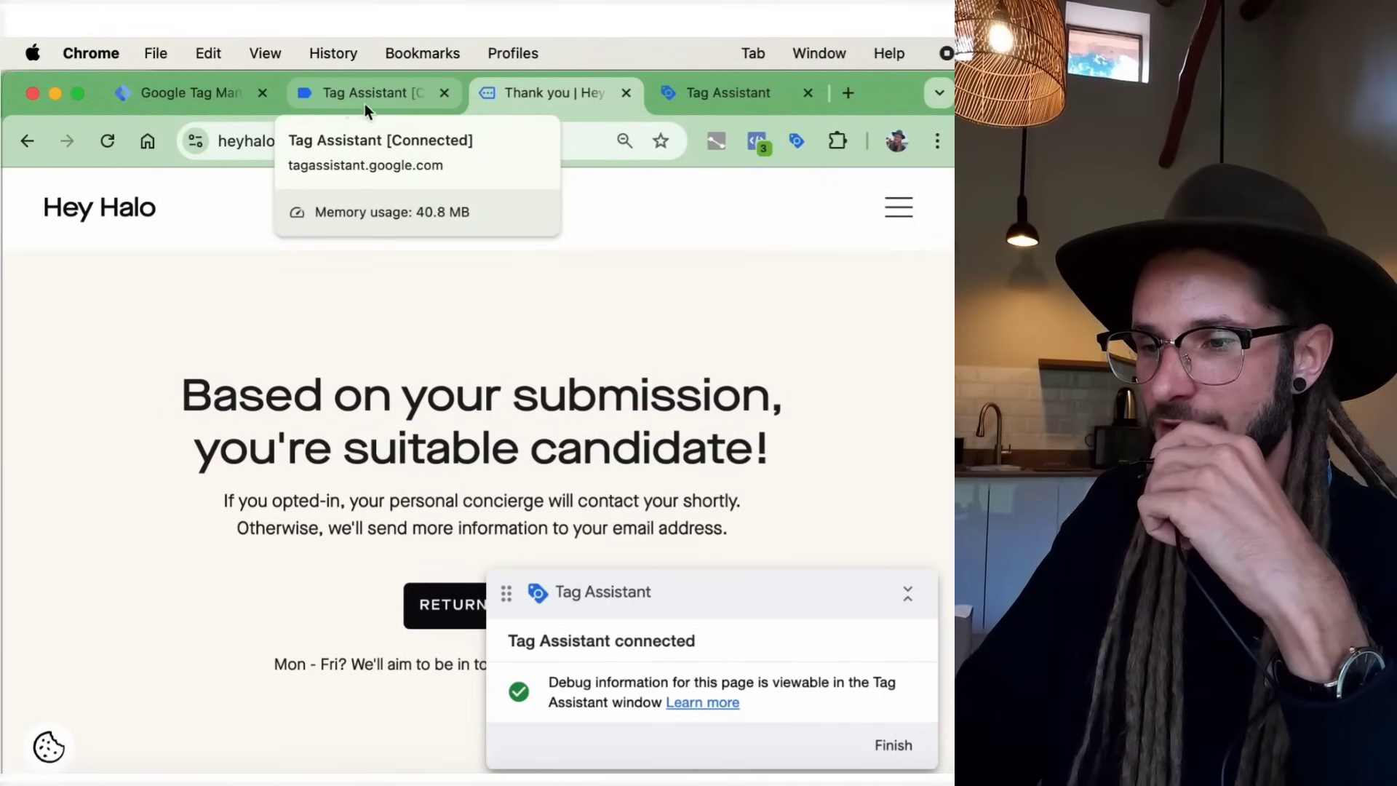
pyautogui.click(357, 102)
pyautogui.click(480, 512)
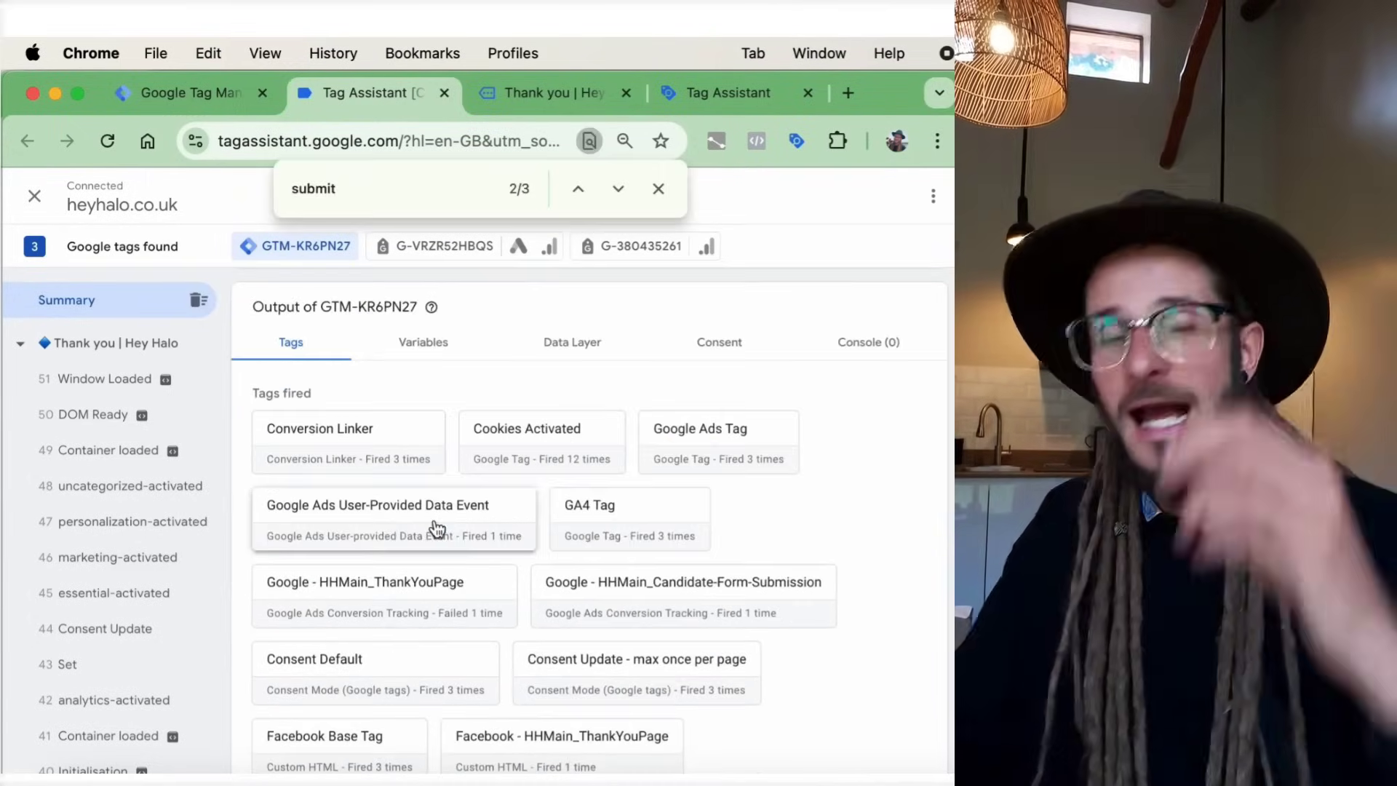
pyautogui.scroll(-2, 583, 556)
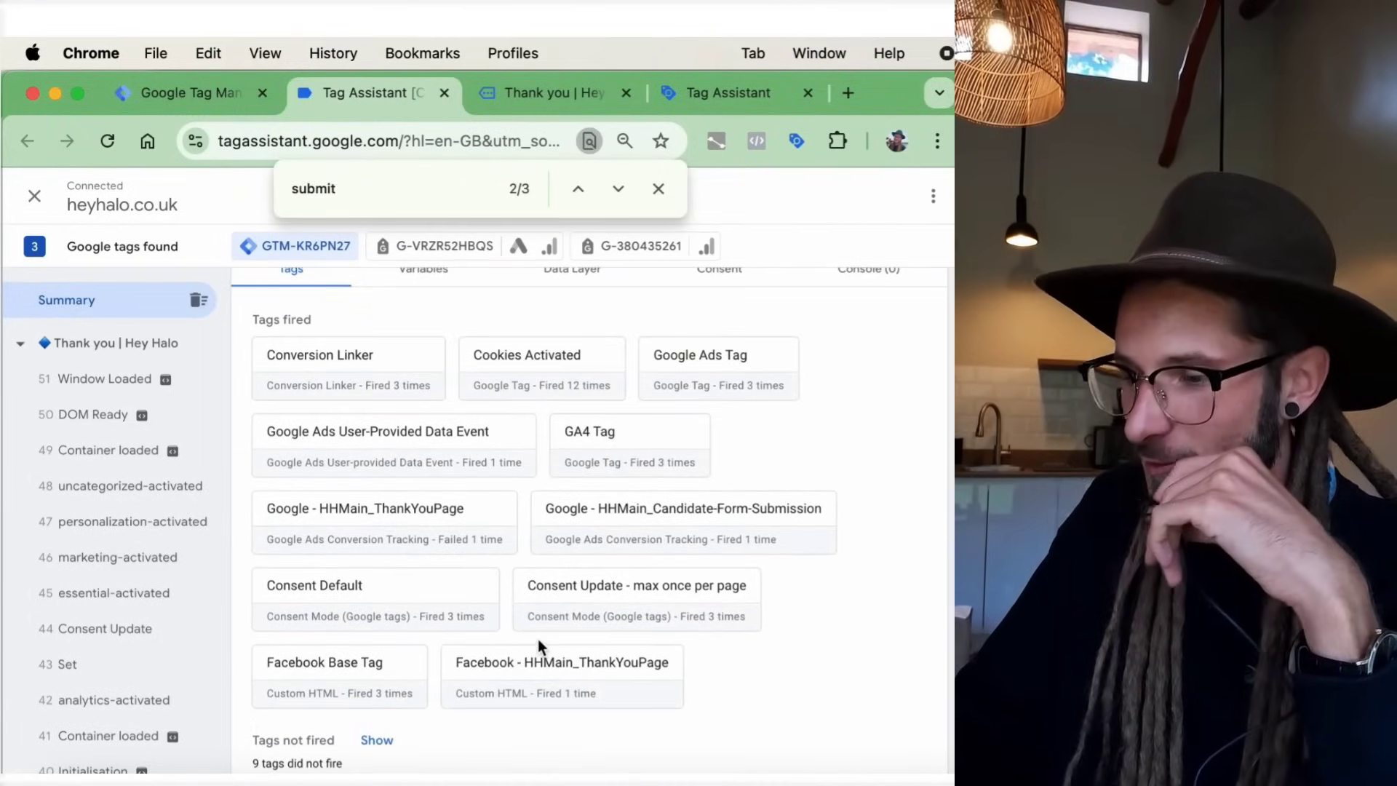
pyautogui.scroll(2, 539, 639)
pyautogui.scroll(1, 553, 648)
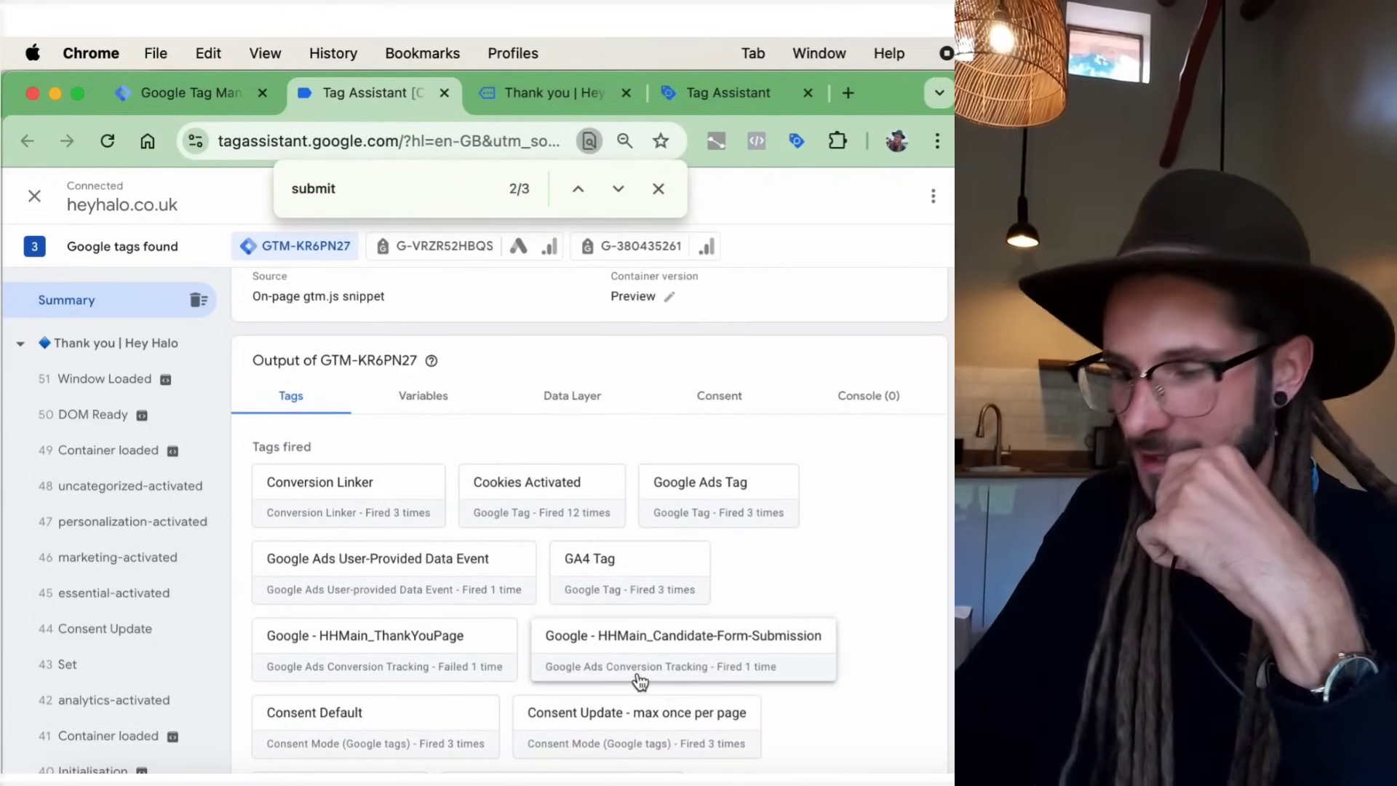
pyautogui.click(640, 681)
pyautogui.click(426, 570)
pyautogui.scroll(1, 426, 571)
pyautogui.moveTo(265, 507); pyautogui.dragTo(365, 508)
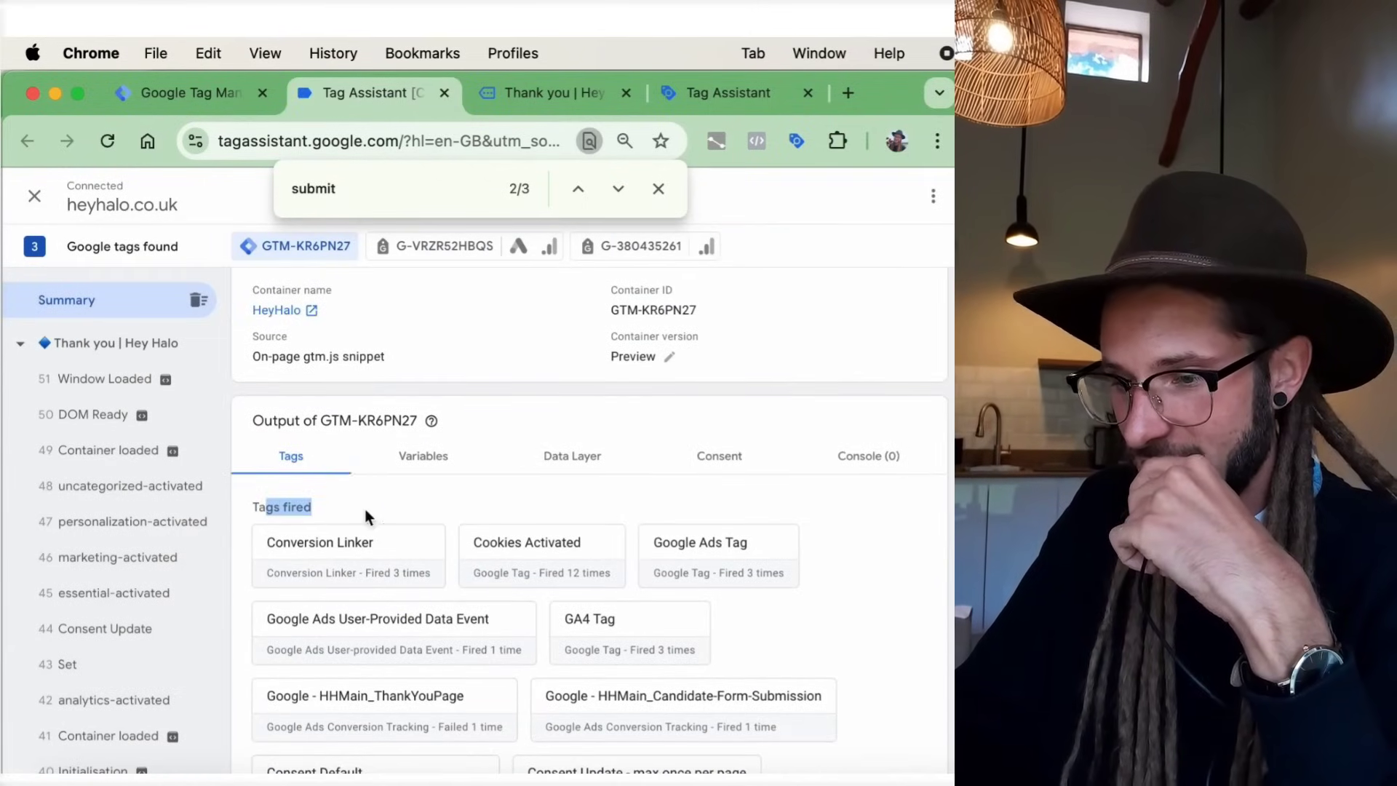
pyautogui.click(365, 509)
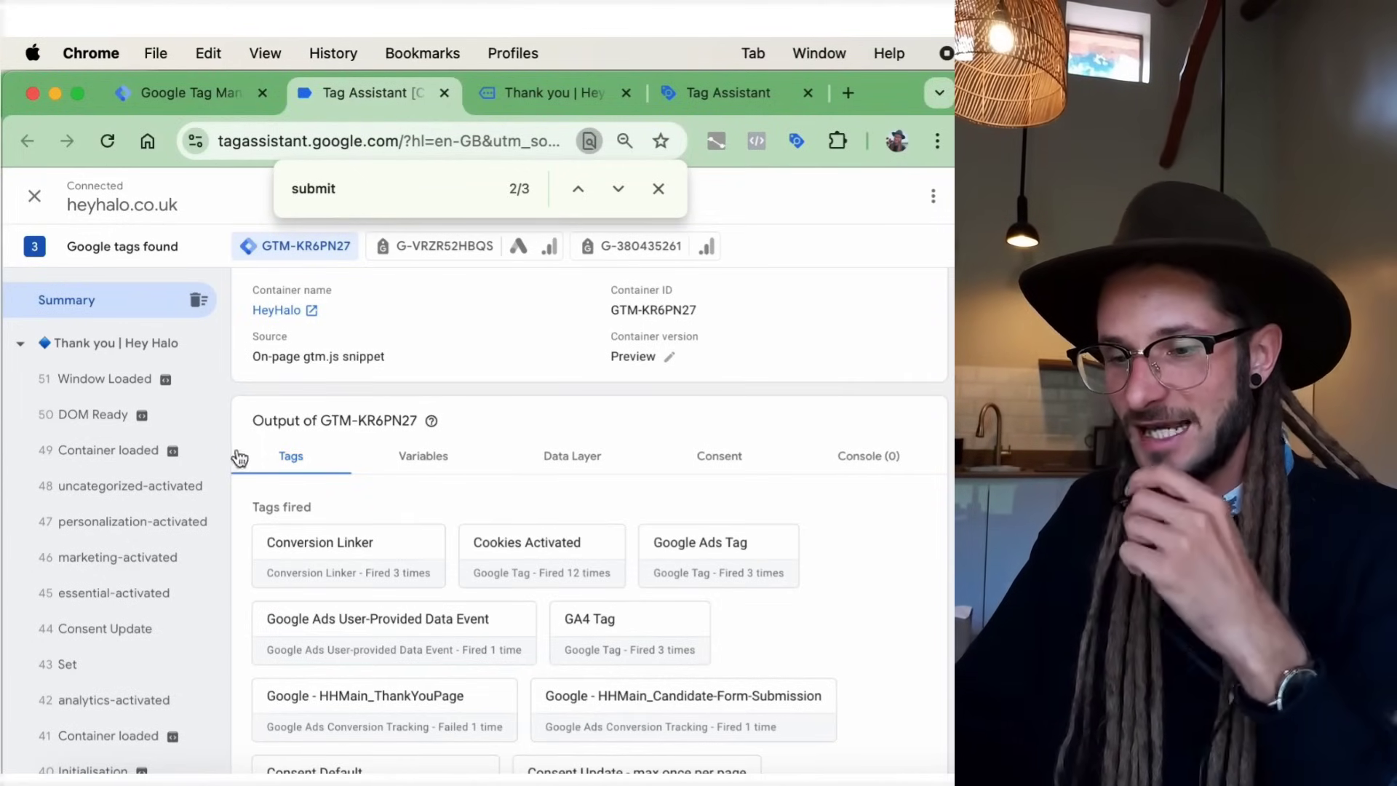
pyautogui.moveTo(395, 515); pyautogui.dragTo(211, 479)
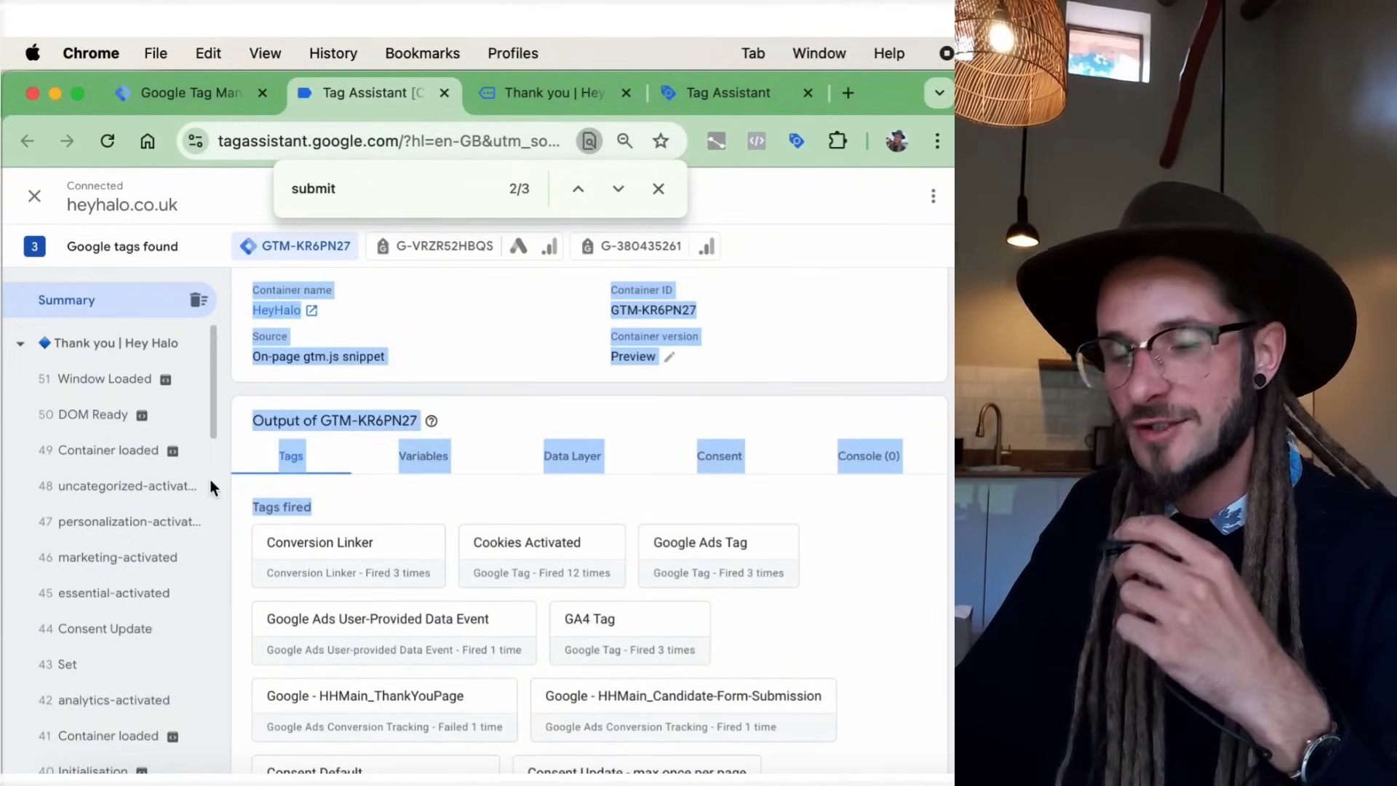
pyautogui.click(373, 491)
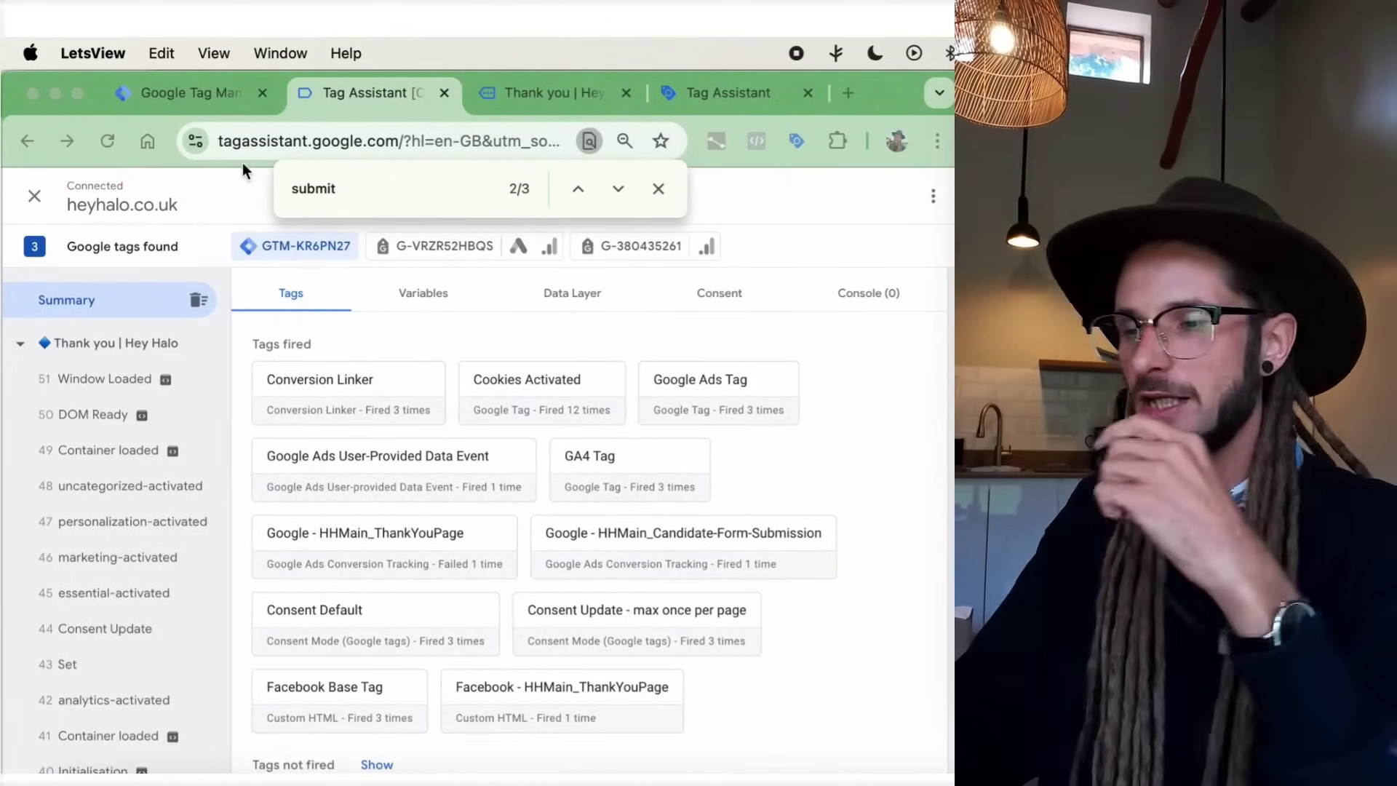
pyautogui.click(658, 188)
pyautogui.click(415, 143)
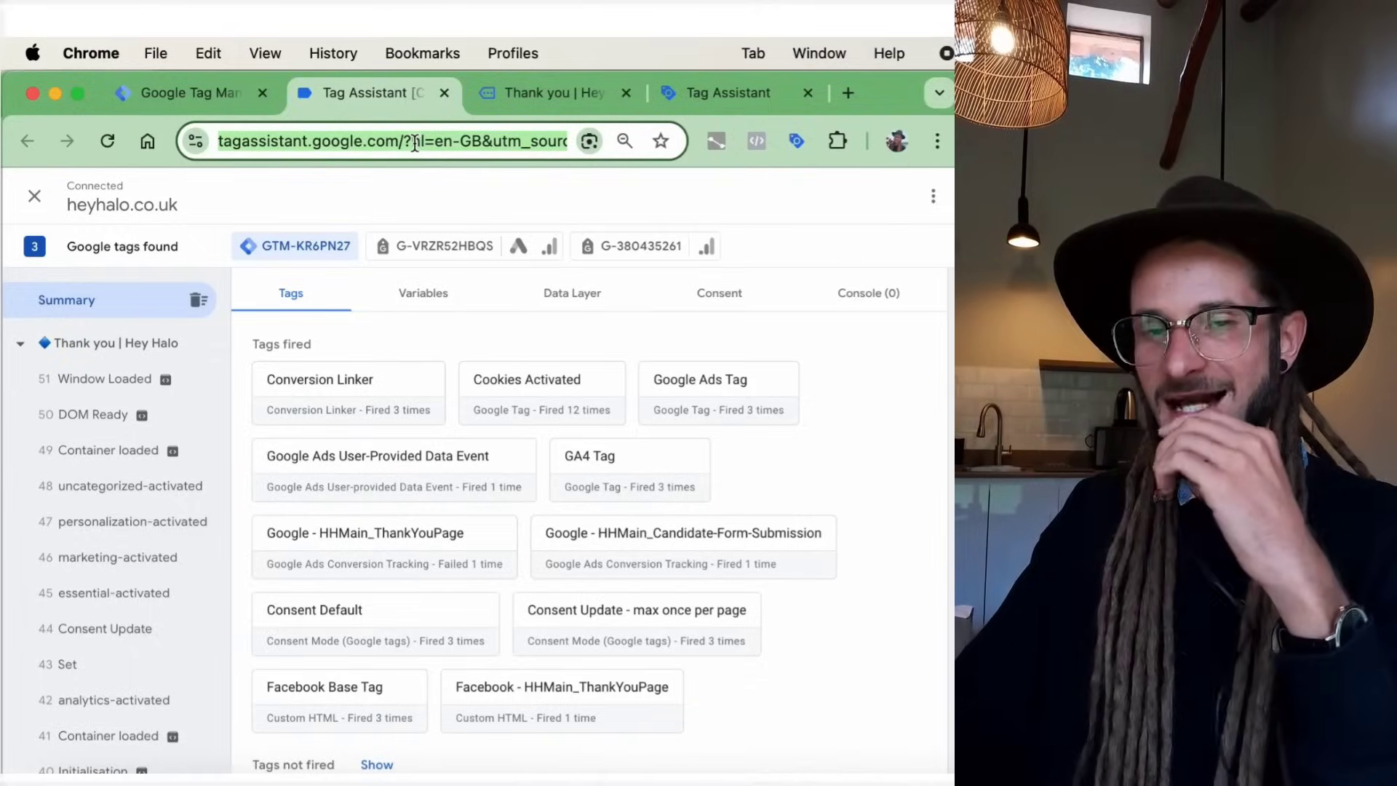
# Go to Google Analytics and open Admin > Data display > Events for the property
pyautogui.write('analytics')
pyautogui.press('Return')
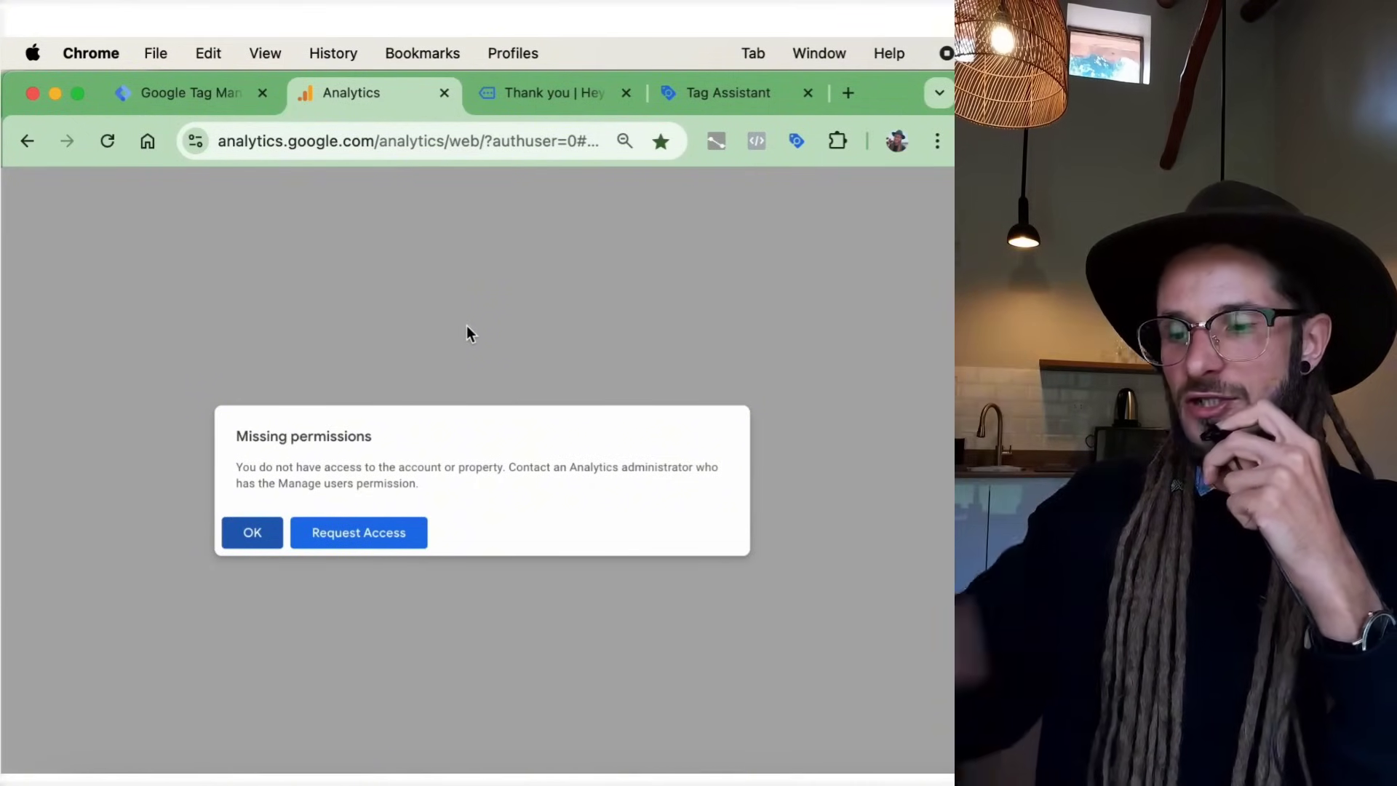
pyautogui.click(280, 535)
pyautogui.click(84, 749)
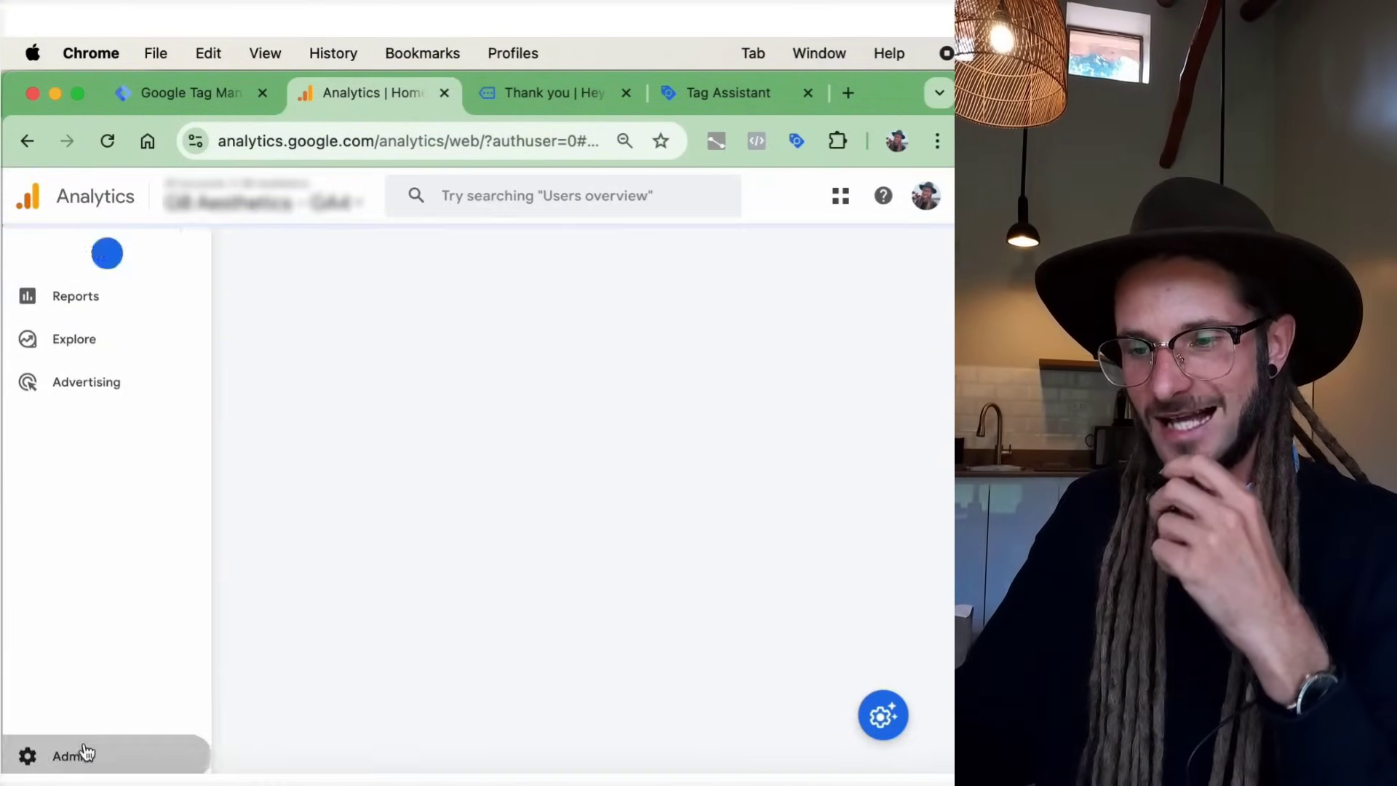
pyautogui.scroll(-5, 233, 603)
pyautogui.scroll(-3, 231, 601)
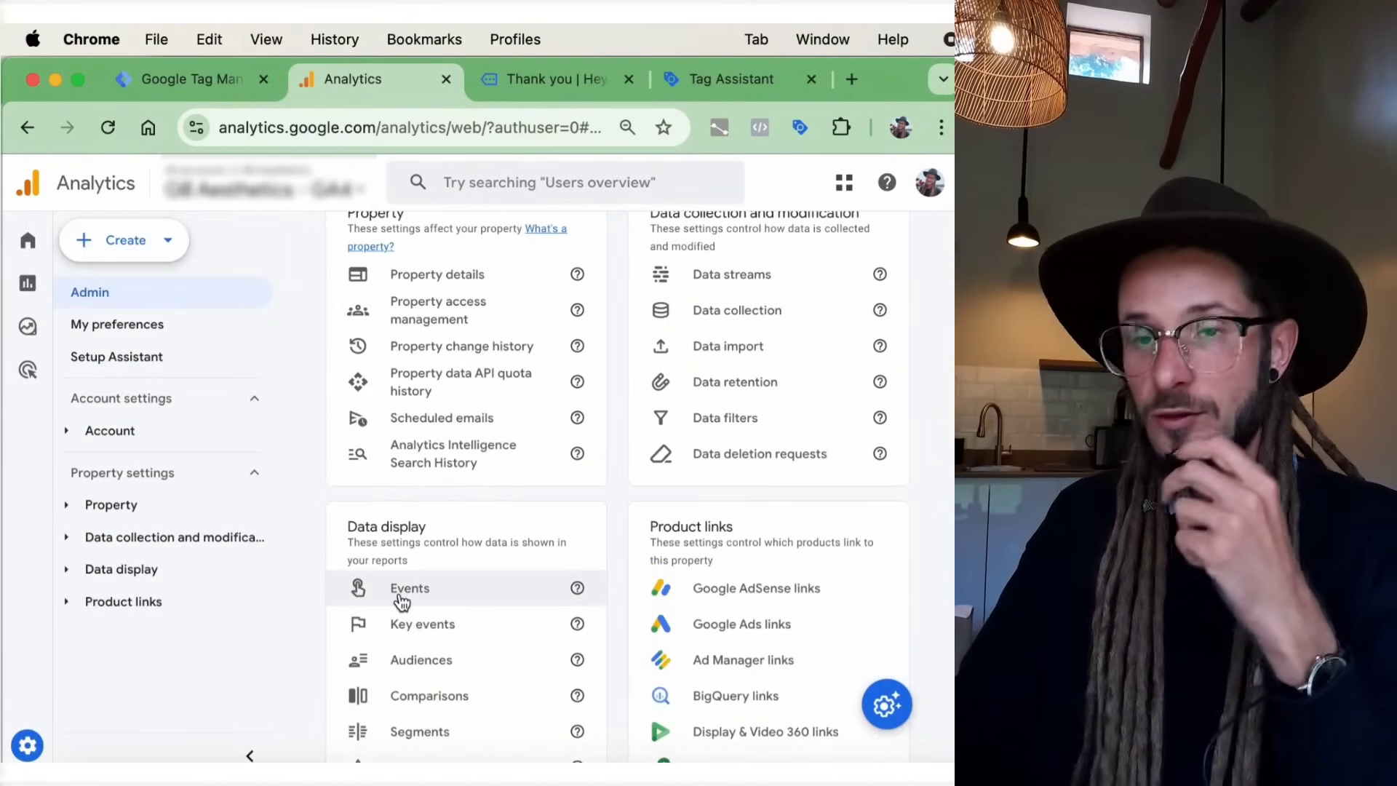
pyautogui.click(401, 602)
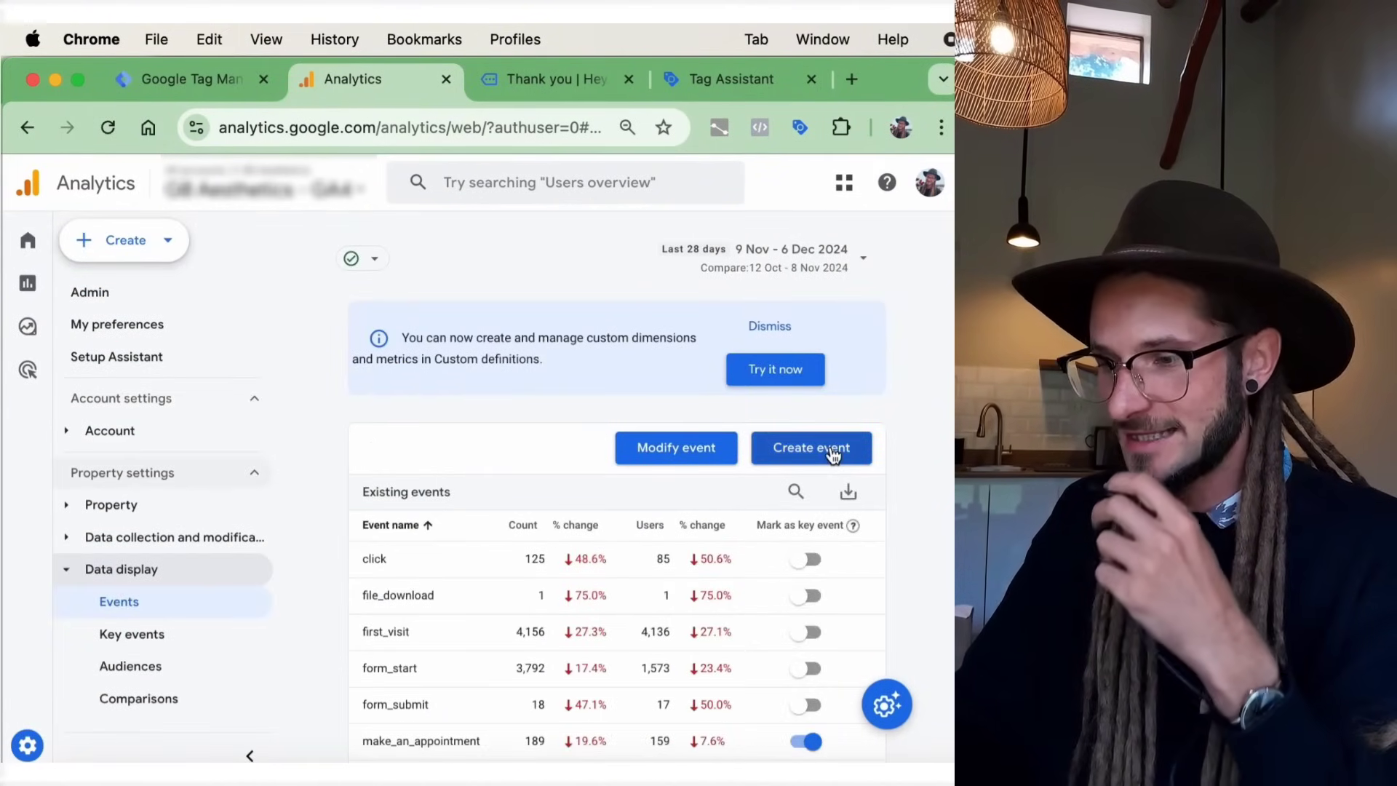
# Start a custom event named submit_lead_form matching event_name equals page_view
pyautogui.click(811, 448)
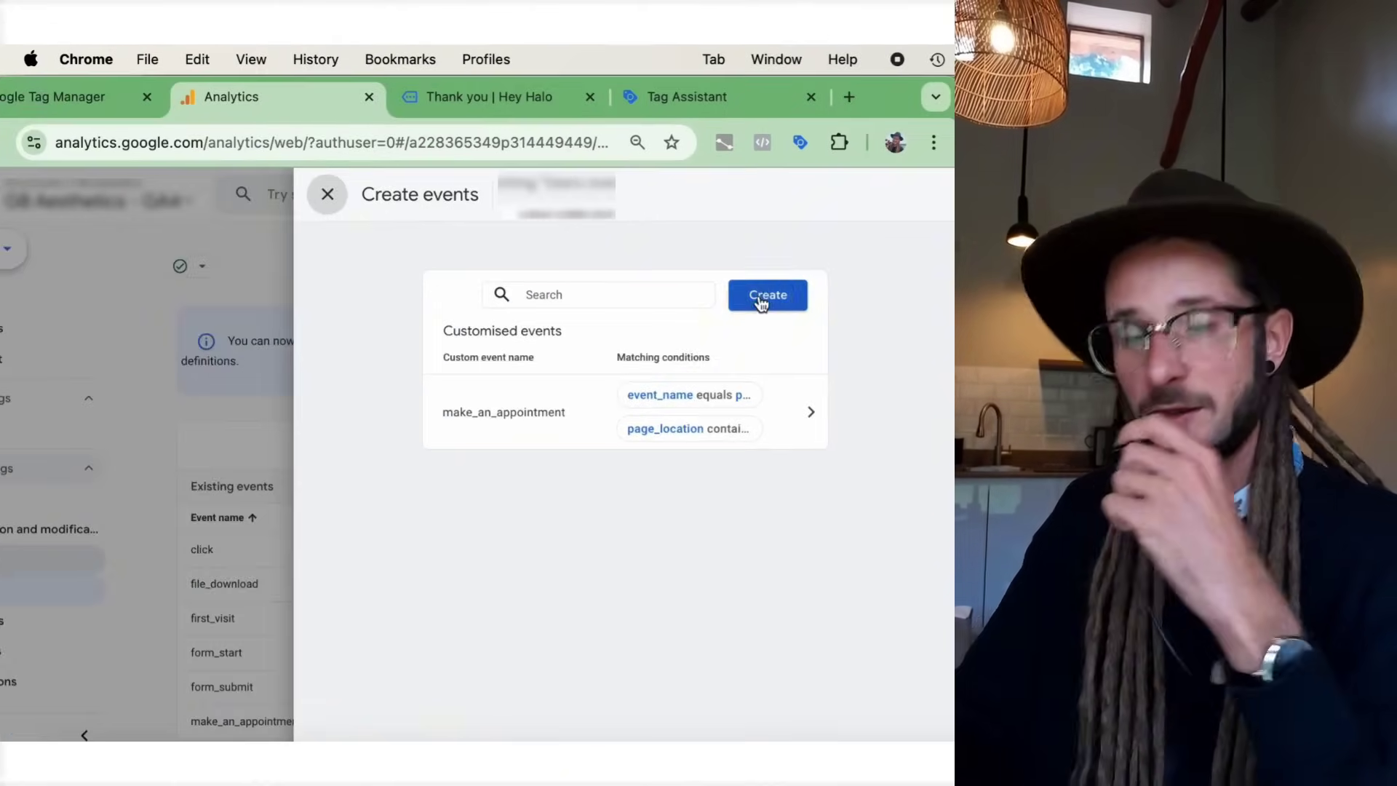
pyautogui.click(767, 287)
pyautogui.click(484, 384)
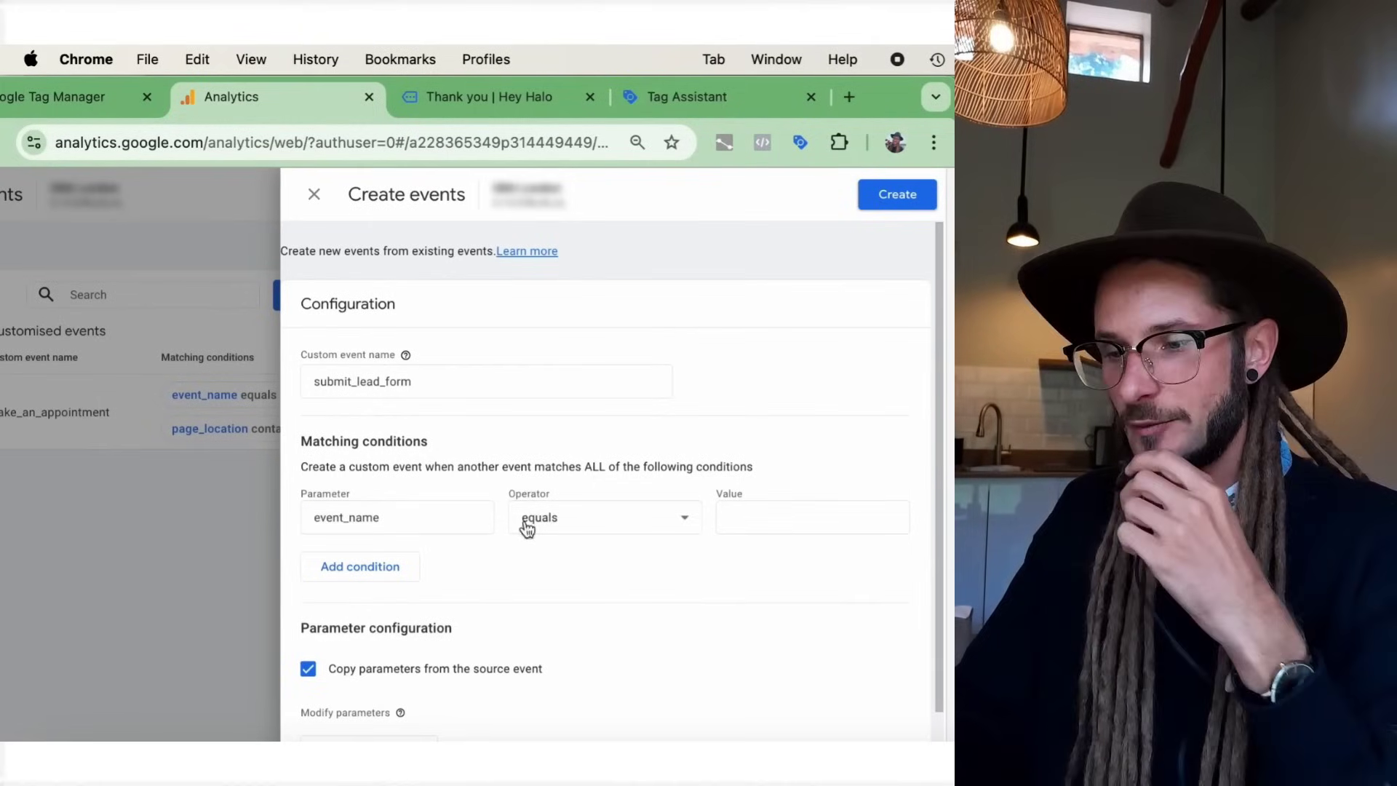
pyautogui.click(734, 514)
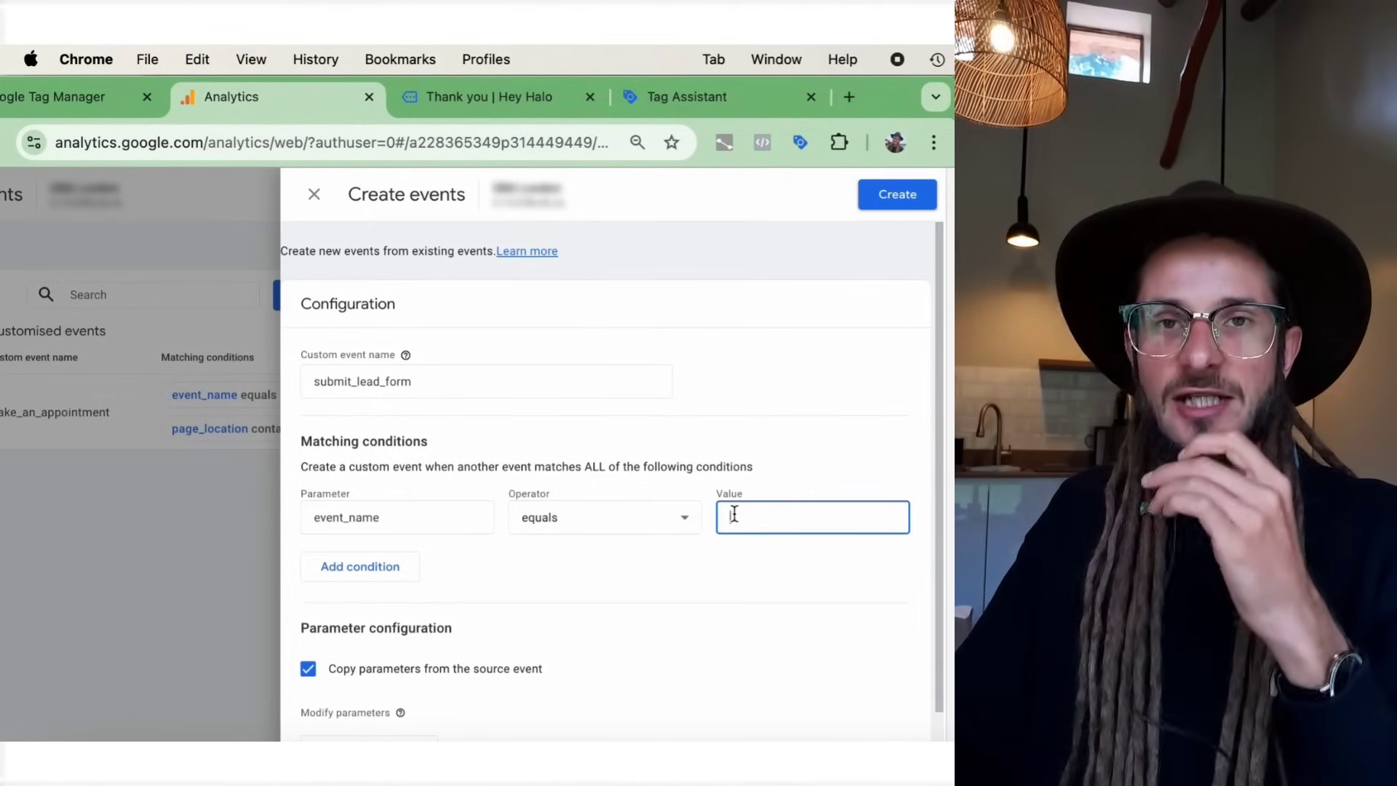
pyautogui.write('page_view')
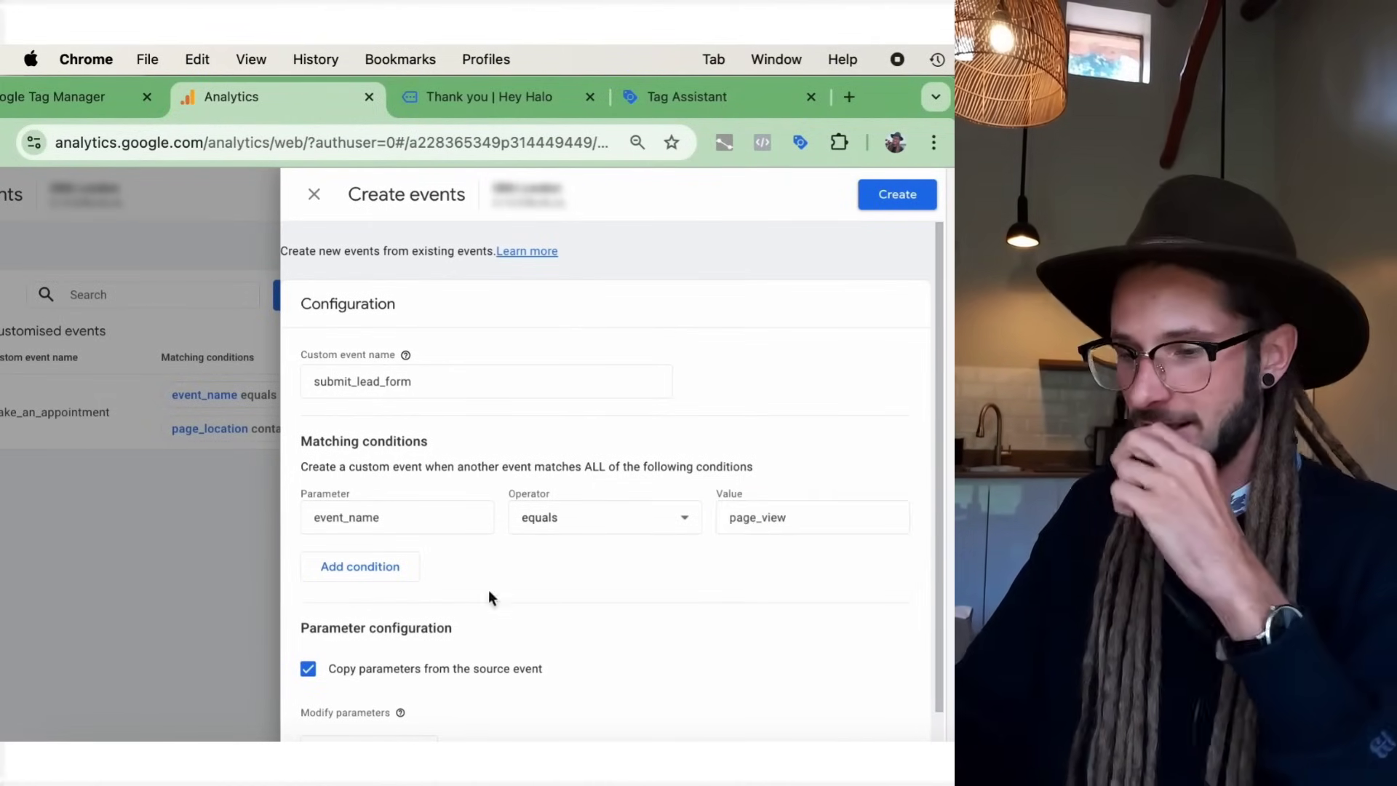
# Add a page_location equals thank-you page URL condition and create the event
pyautogui.click(368, 569)
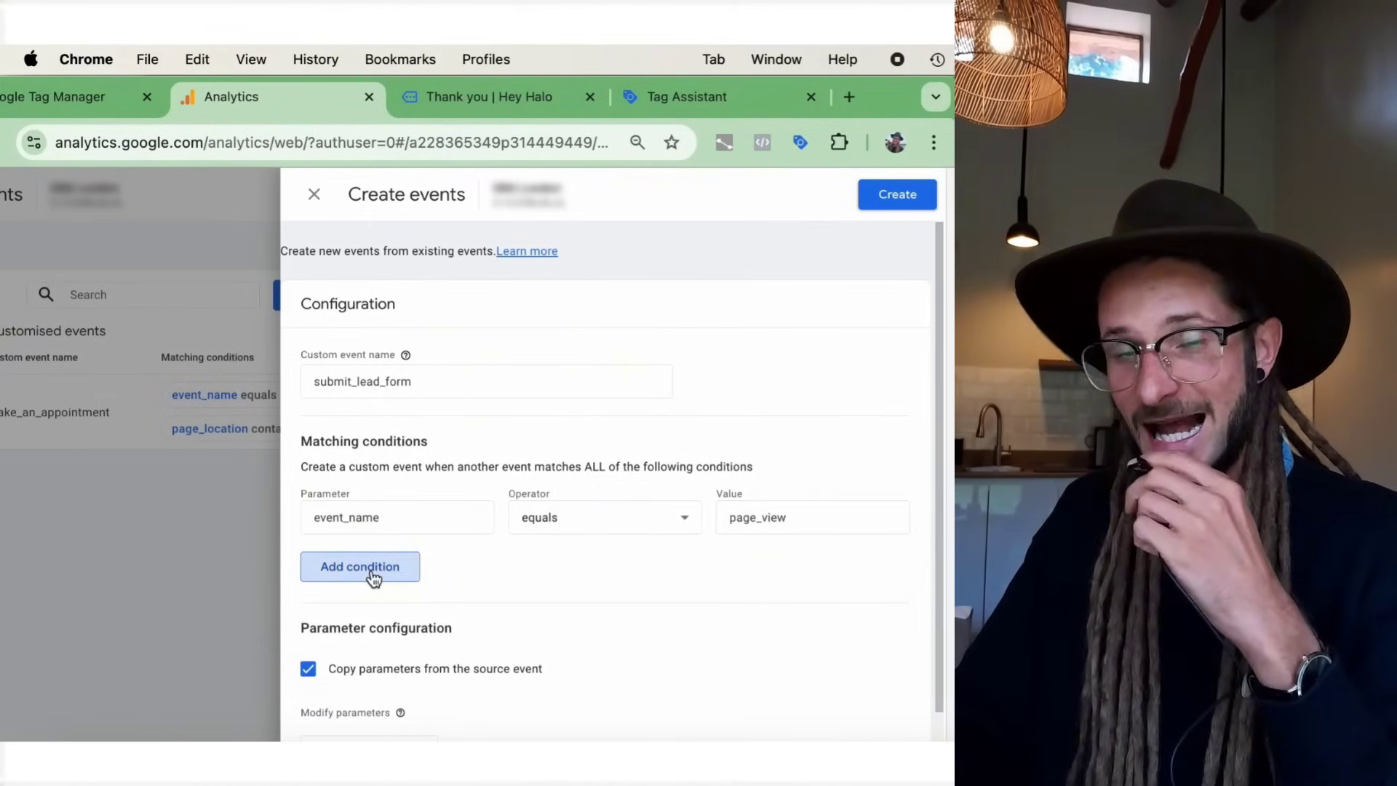
pyautogui.click(392, 581)
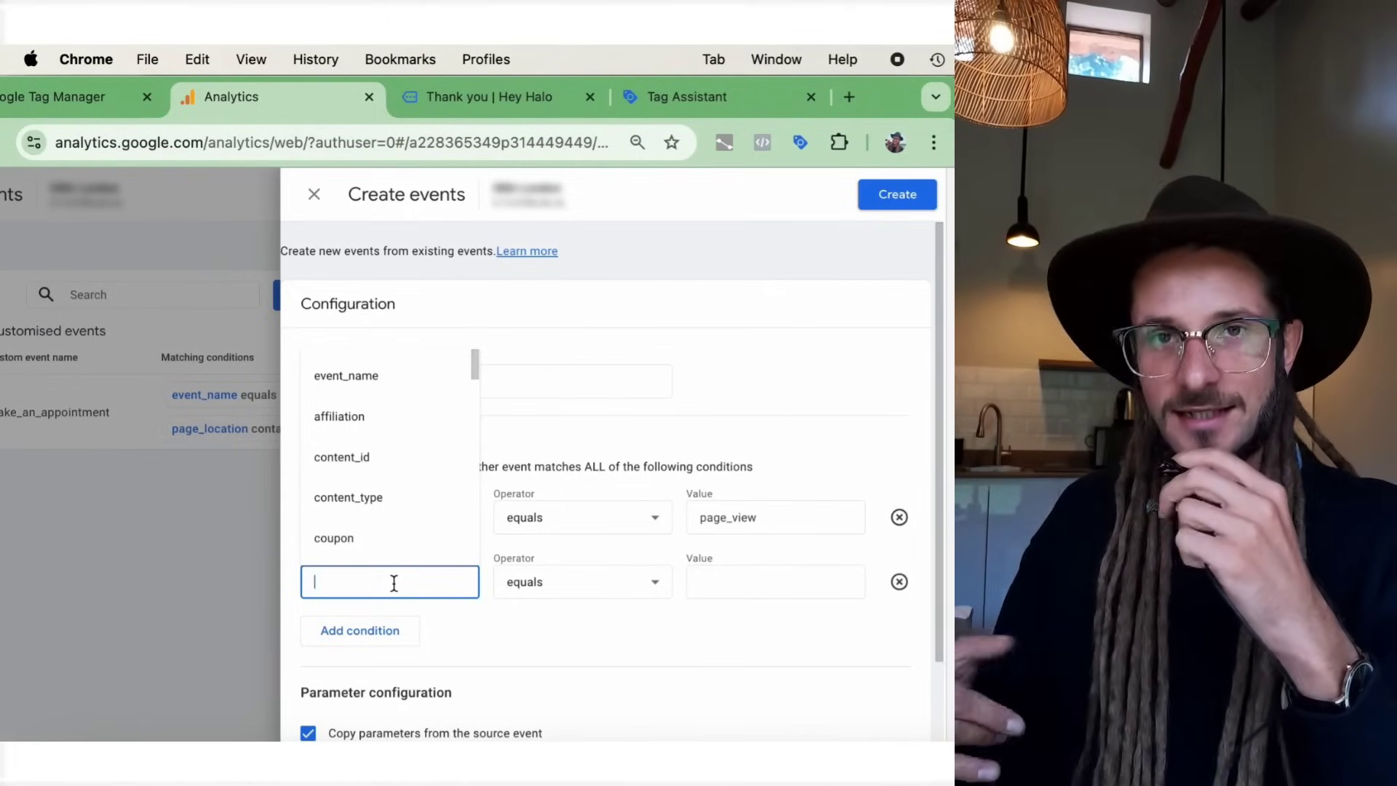
pyautogui.scroll(-5, 418, 553)
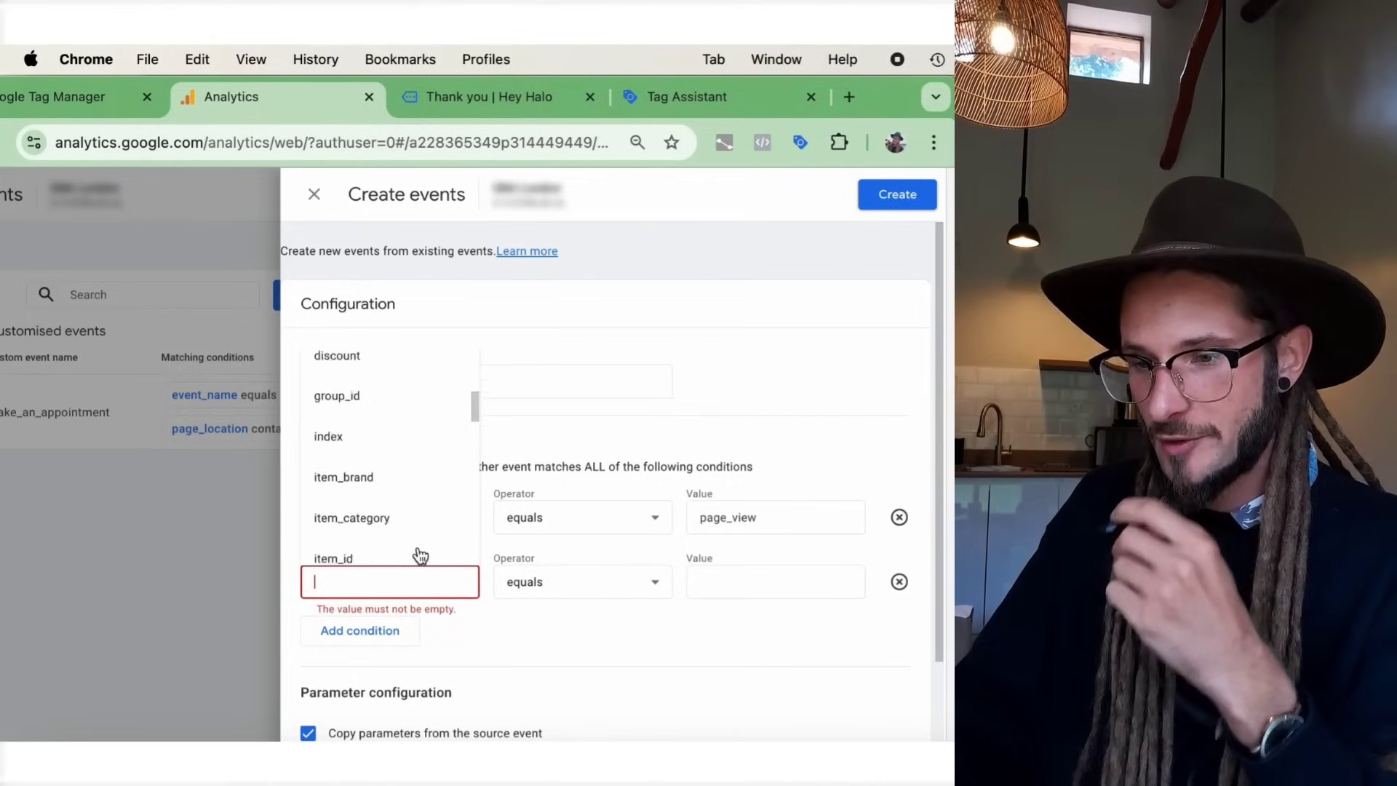
pyautogui.scroll(-4, 421, 556)
pyautogui.scroll(3, 420, 555)
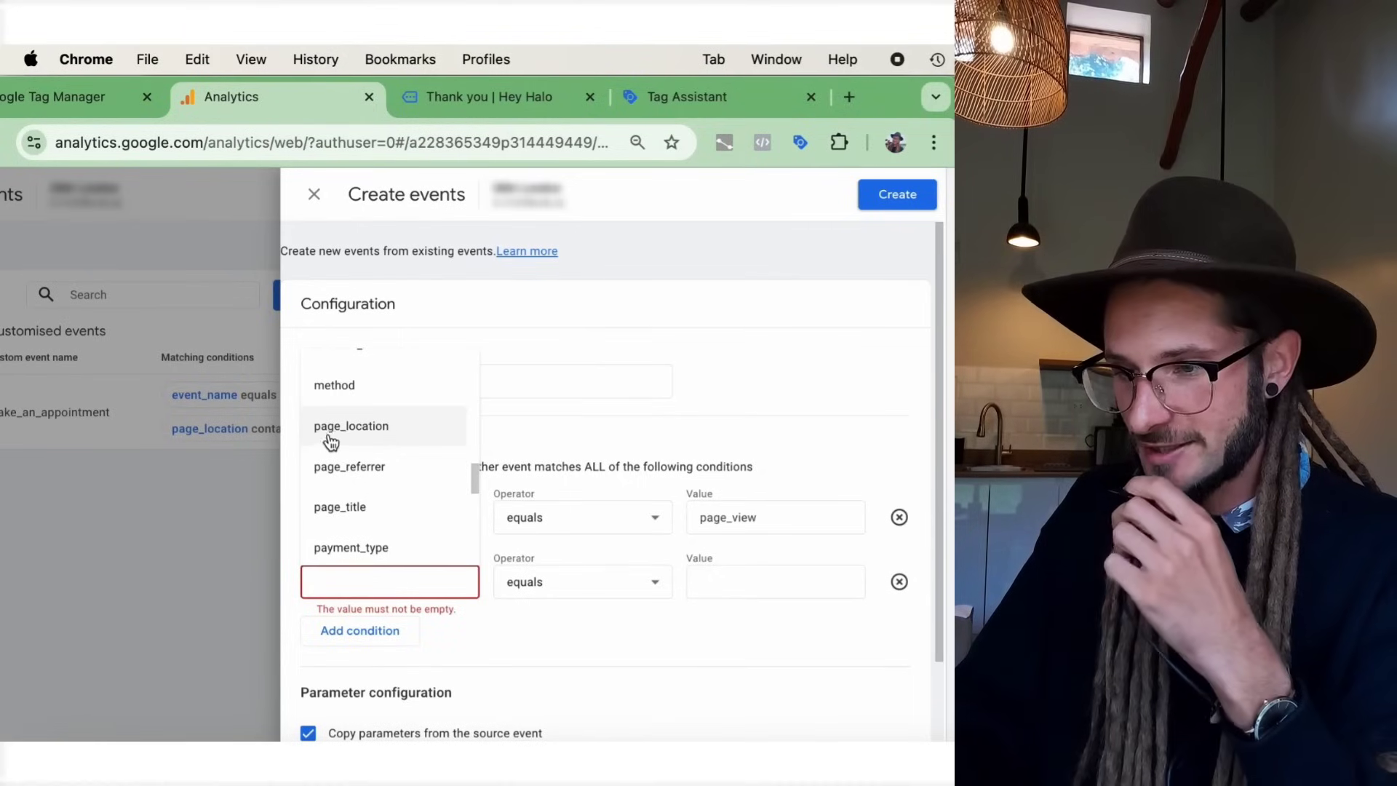
pyautogui.click(331, 436)
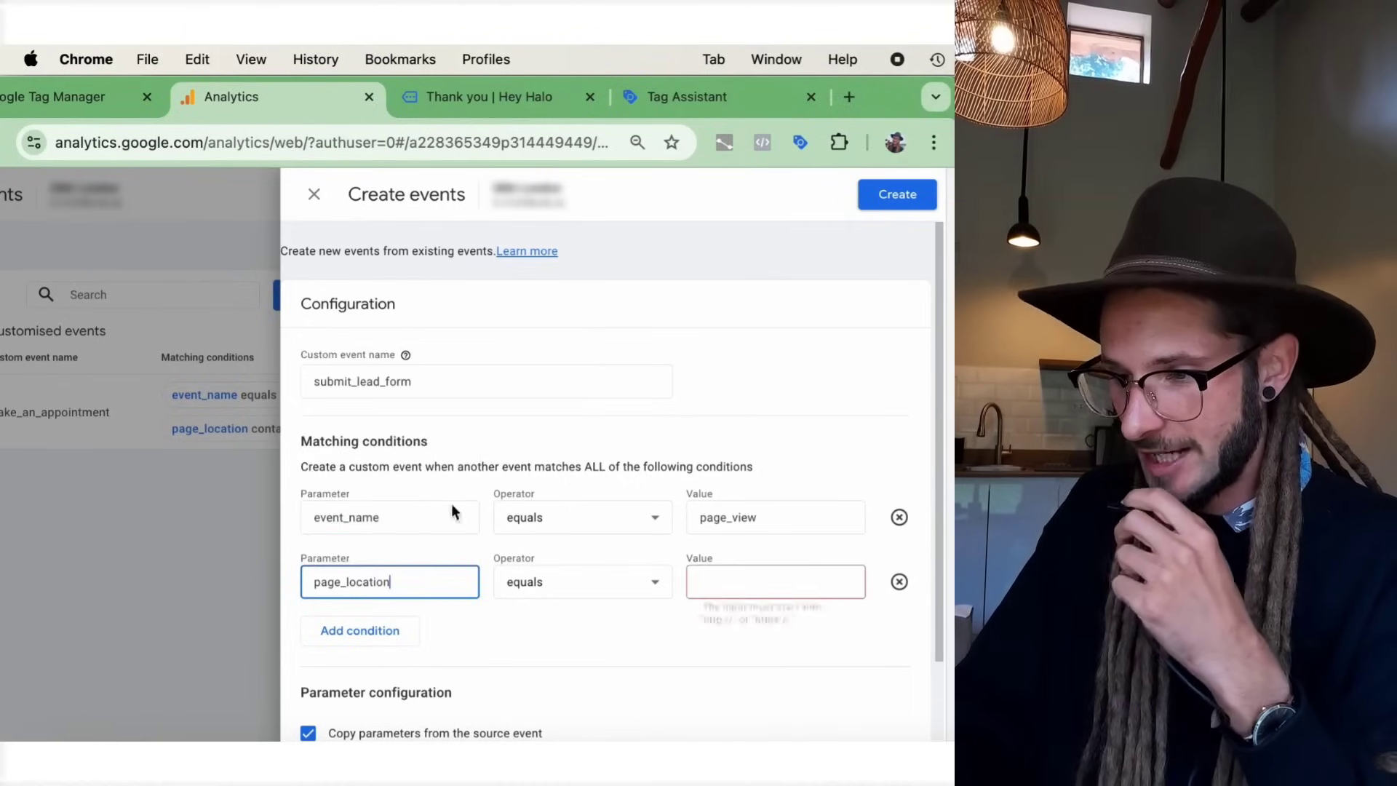
pyautogui.click(714, 586)
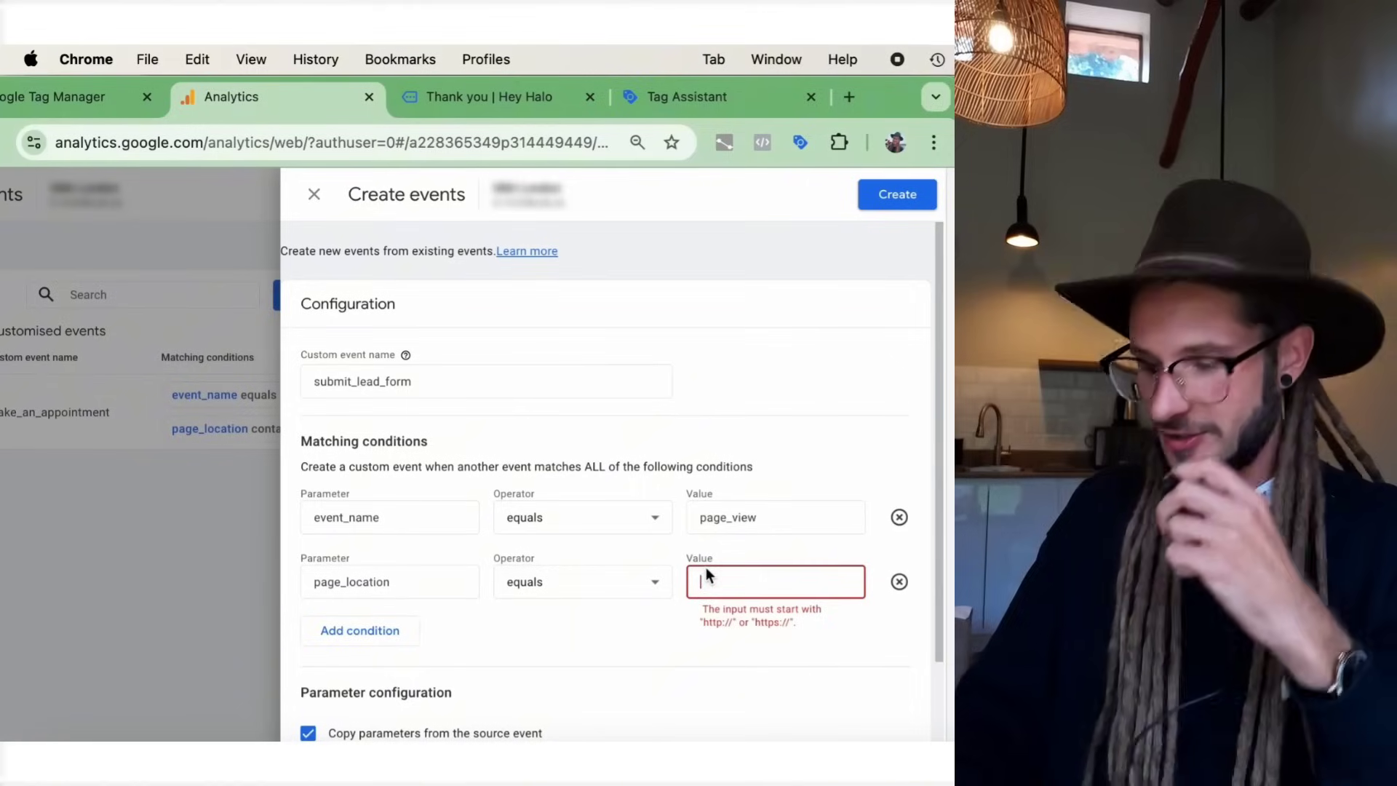
pyautogui.write('https://www.heyhalo.co.uk/thank-you')
pyautogui.click(903, 210)
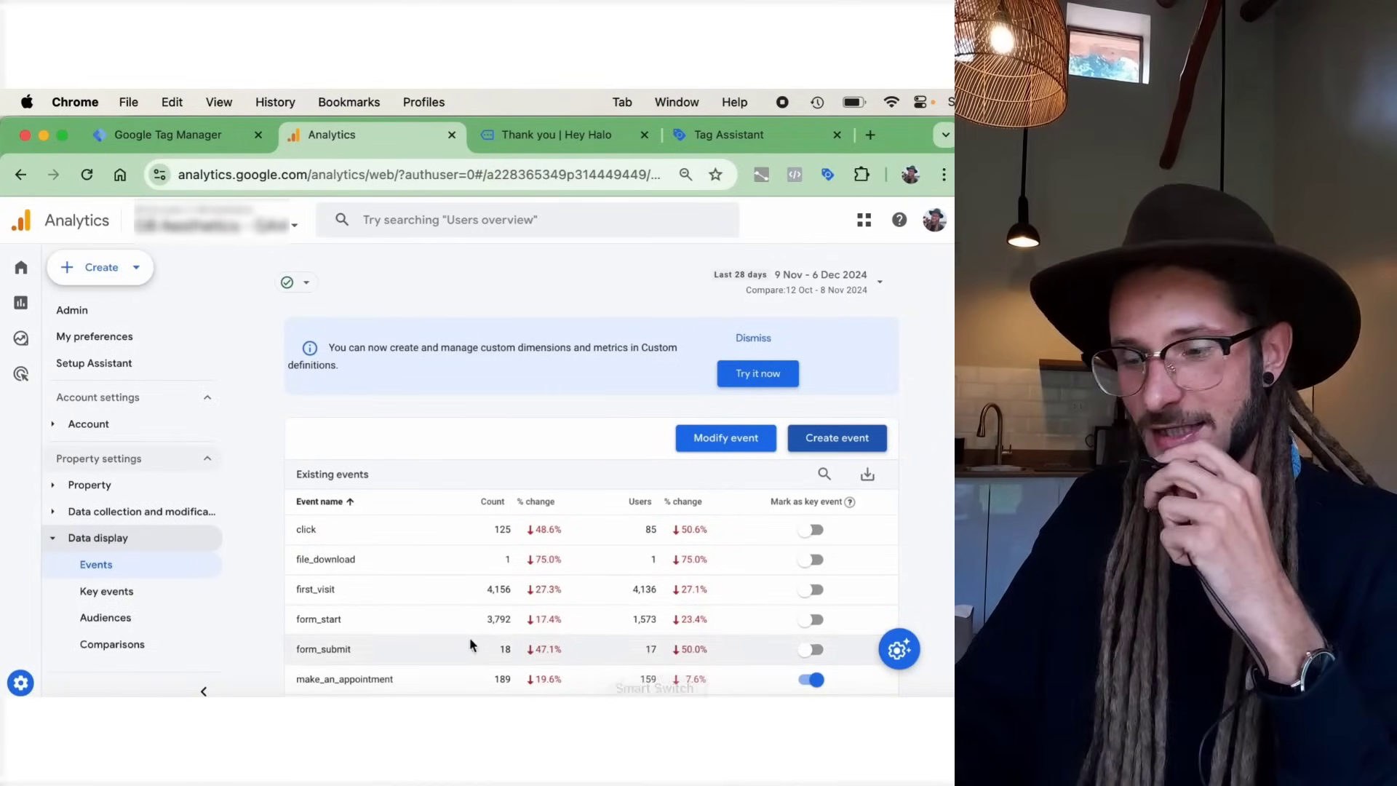
pyautogui.scroll(-2, 501, 676)
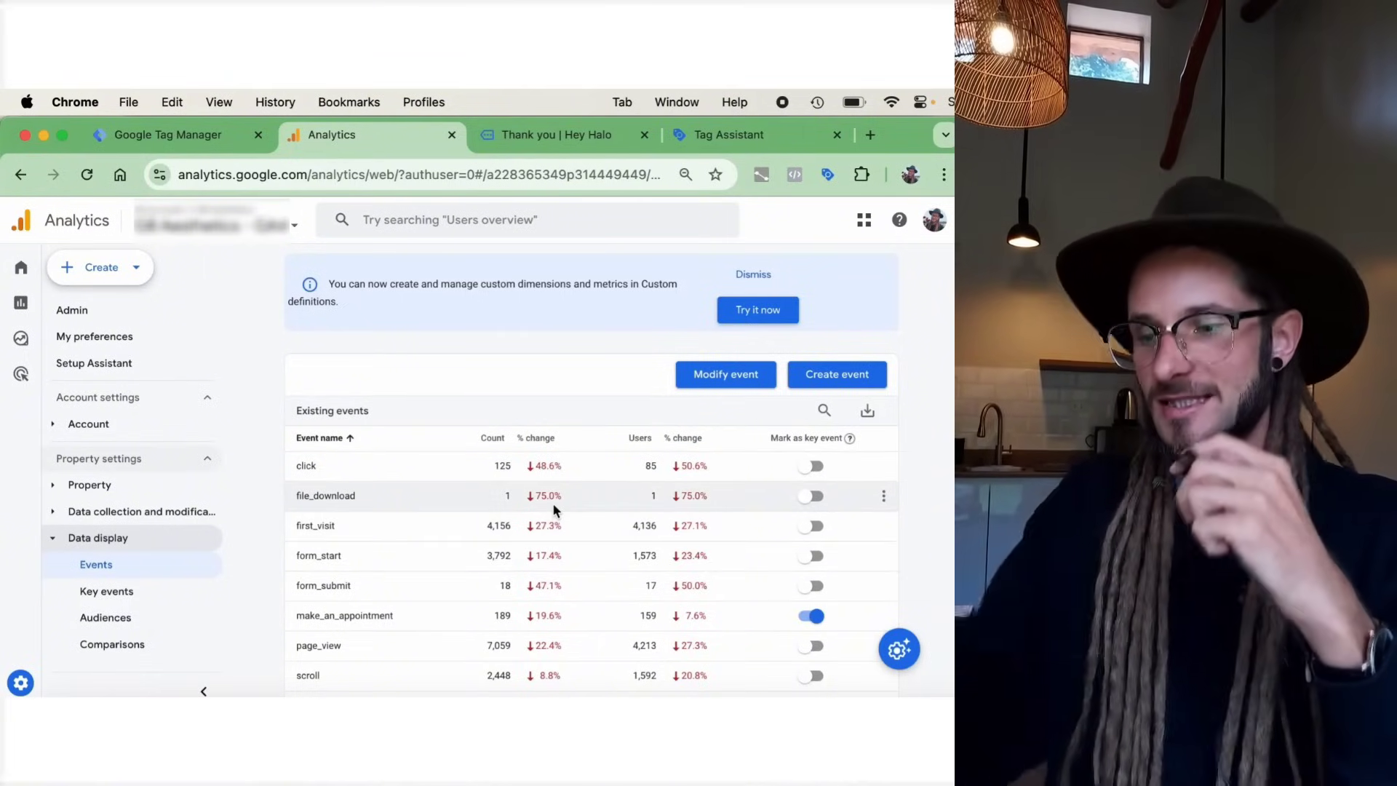
pyautogui.scroll(-1, 552, 503)
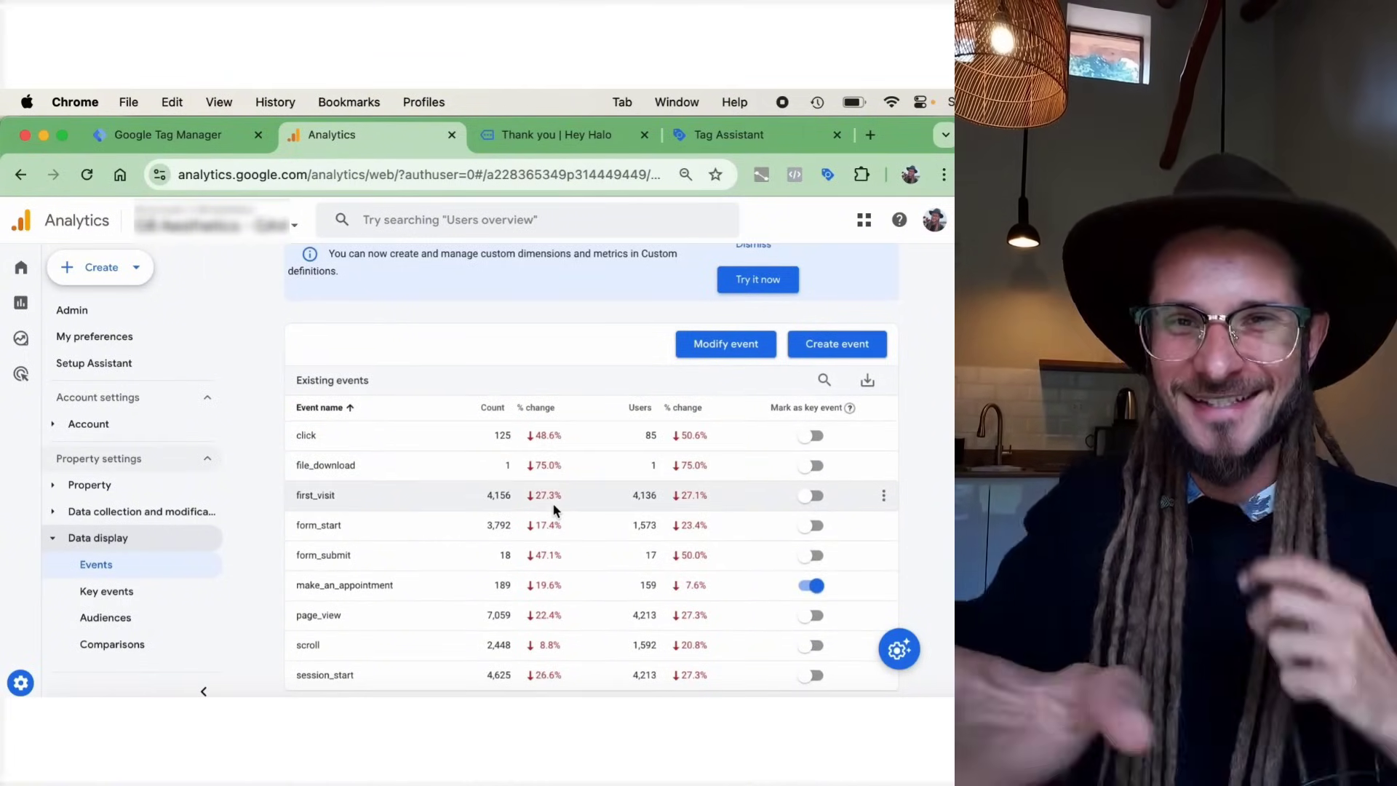